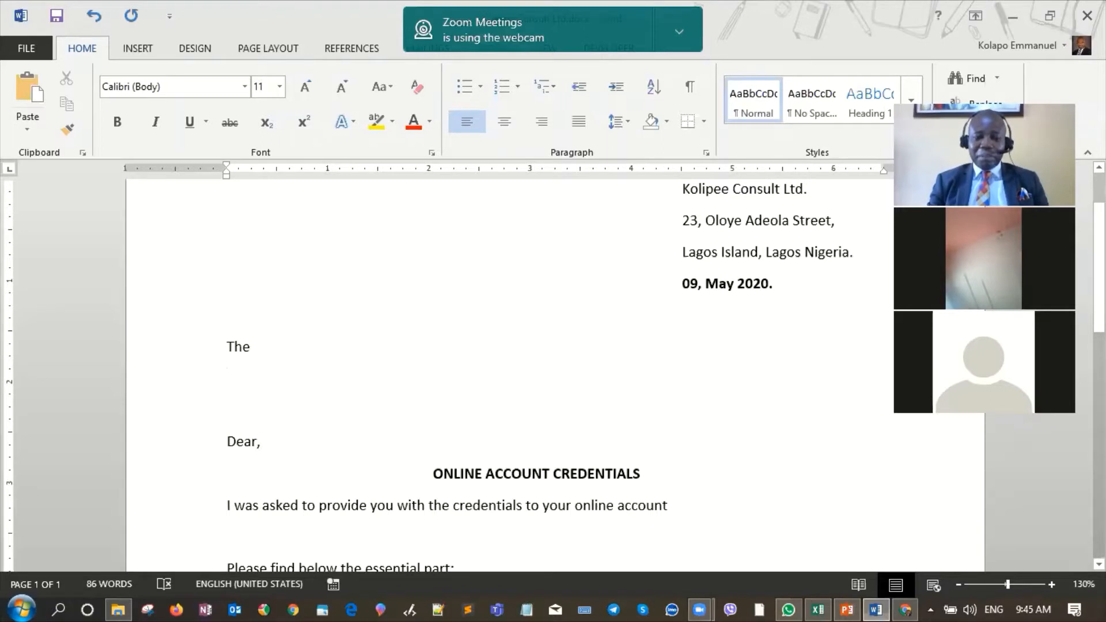
- Insert a blank line above the "Dear," salutation in the letter
left_click(227, 410)
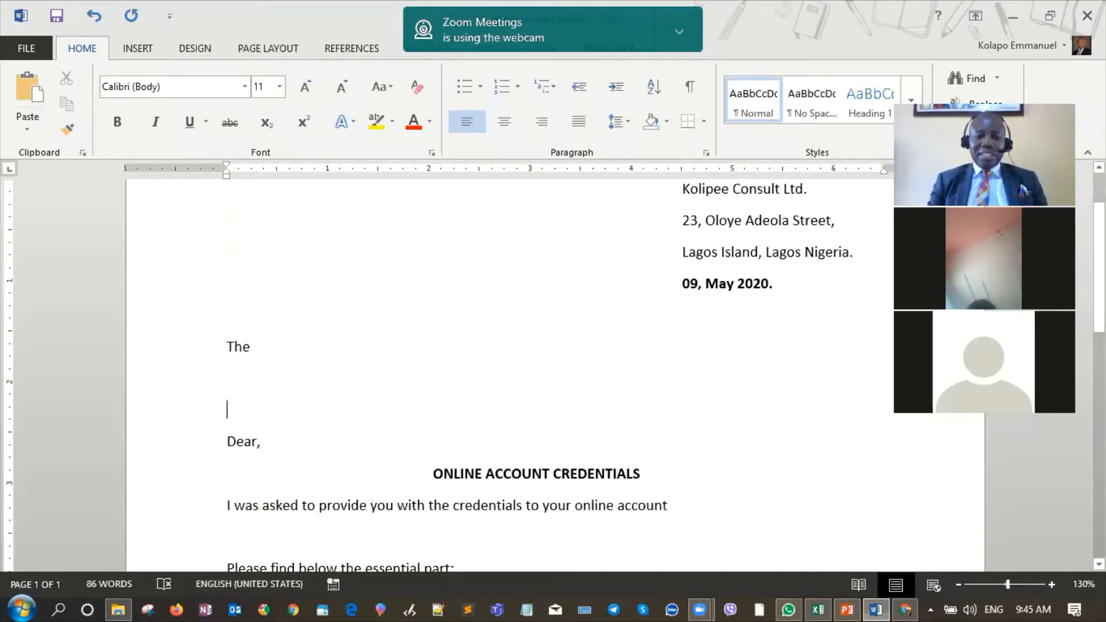
key("Return")
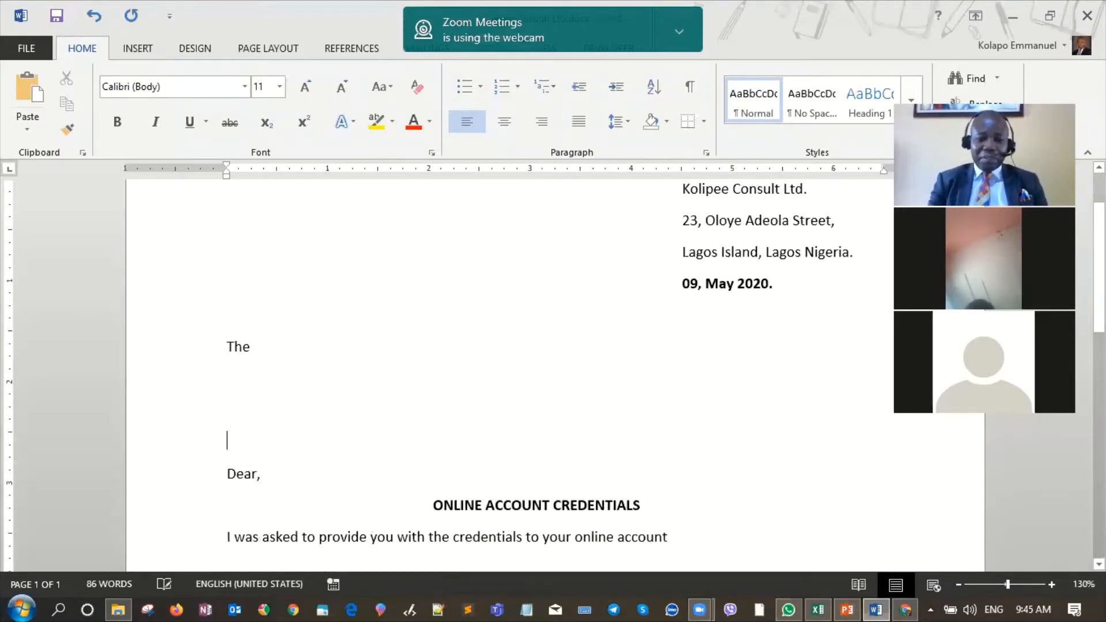
key("Up")
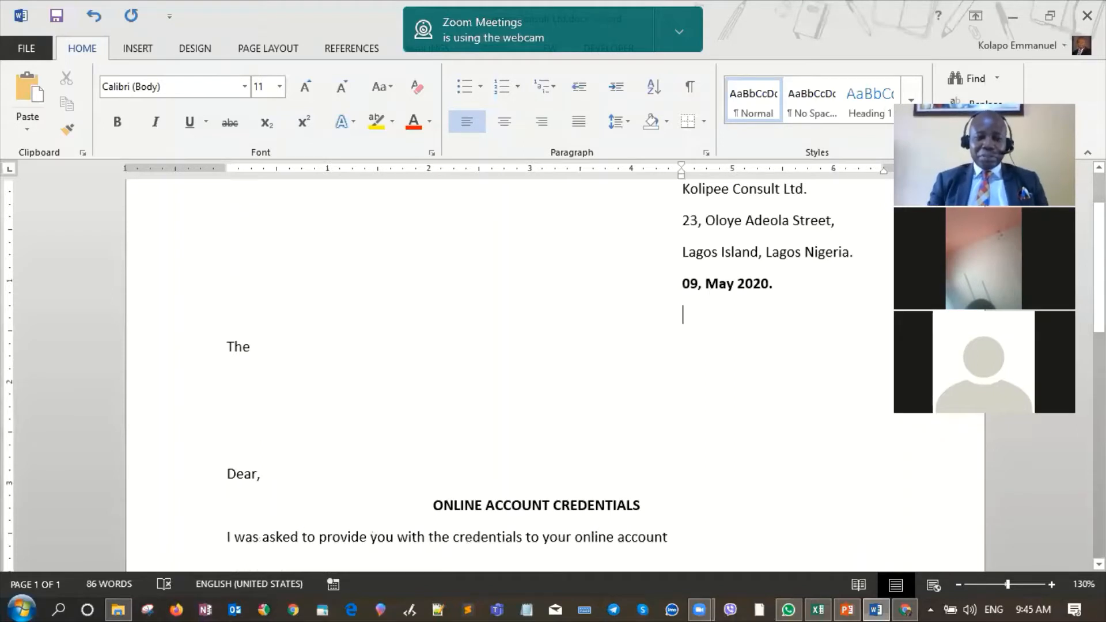
key("Down")
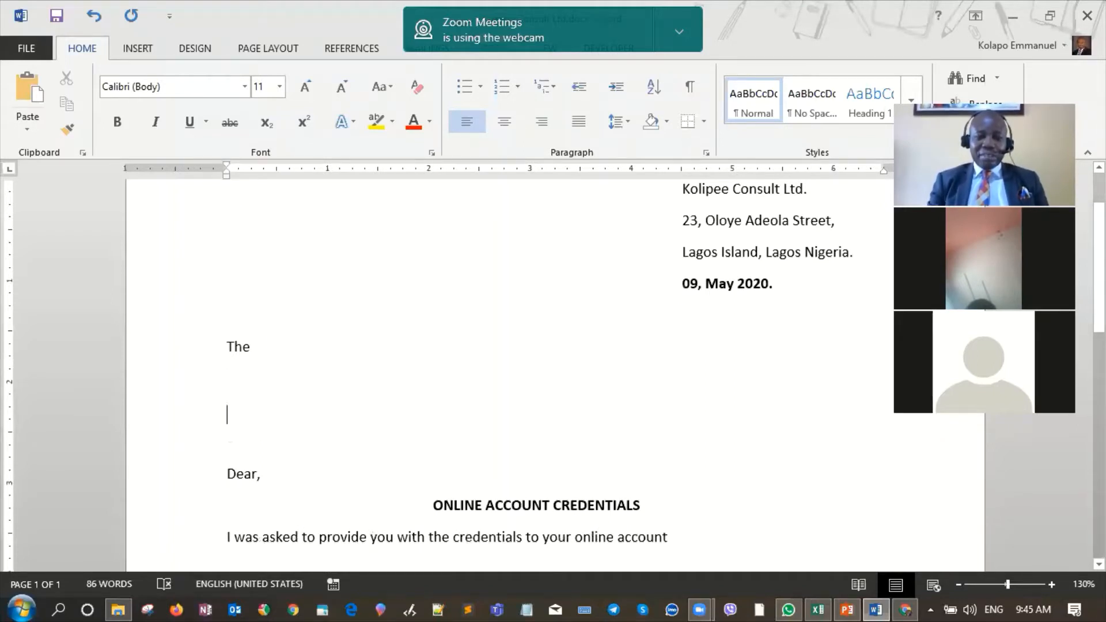
- Review the letter from the salutation through the username, password and meeting lines to the closing
key("Down")
key("Down")
key("Down")
key("Down")
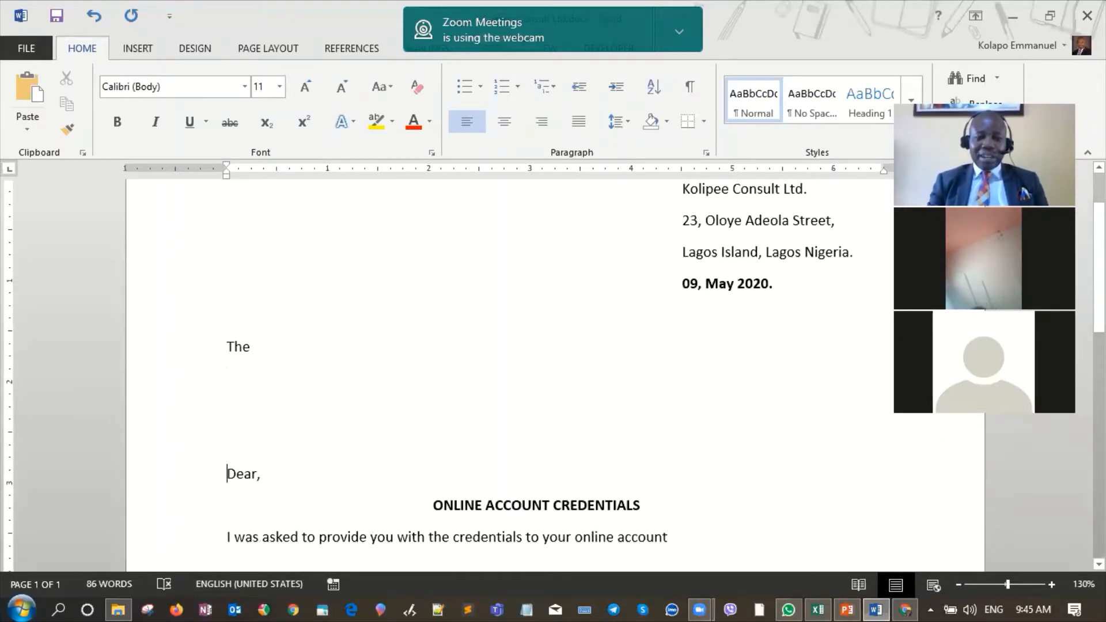
key("Right")
key("Right")
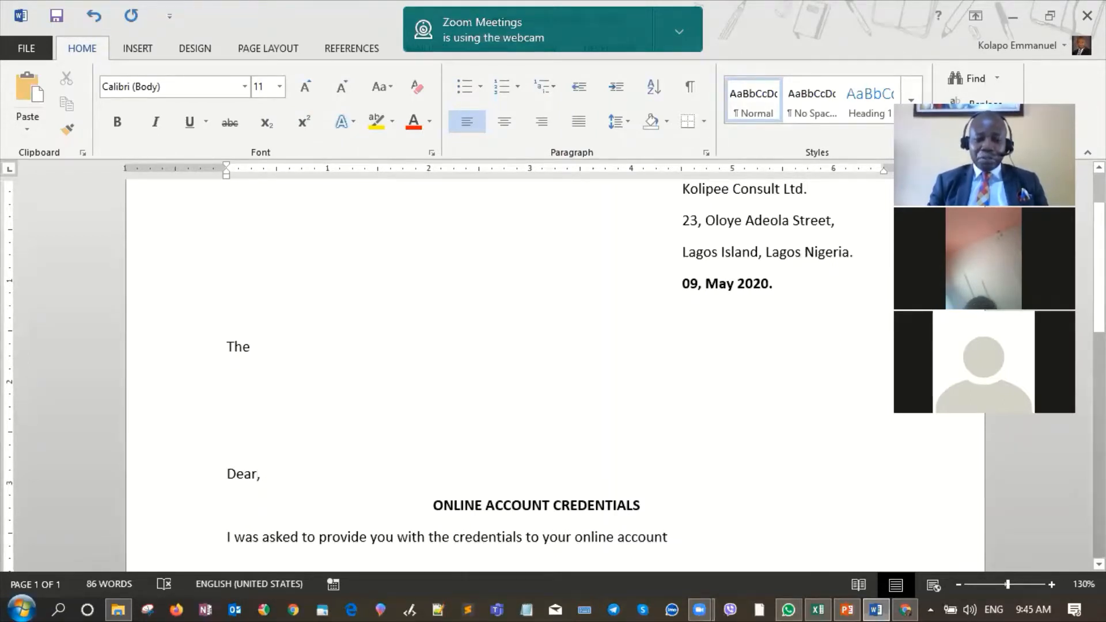
key("Down")
key("Down")
key("Down")
key("Down")
key("Down")
key("Down")
key("Down")
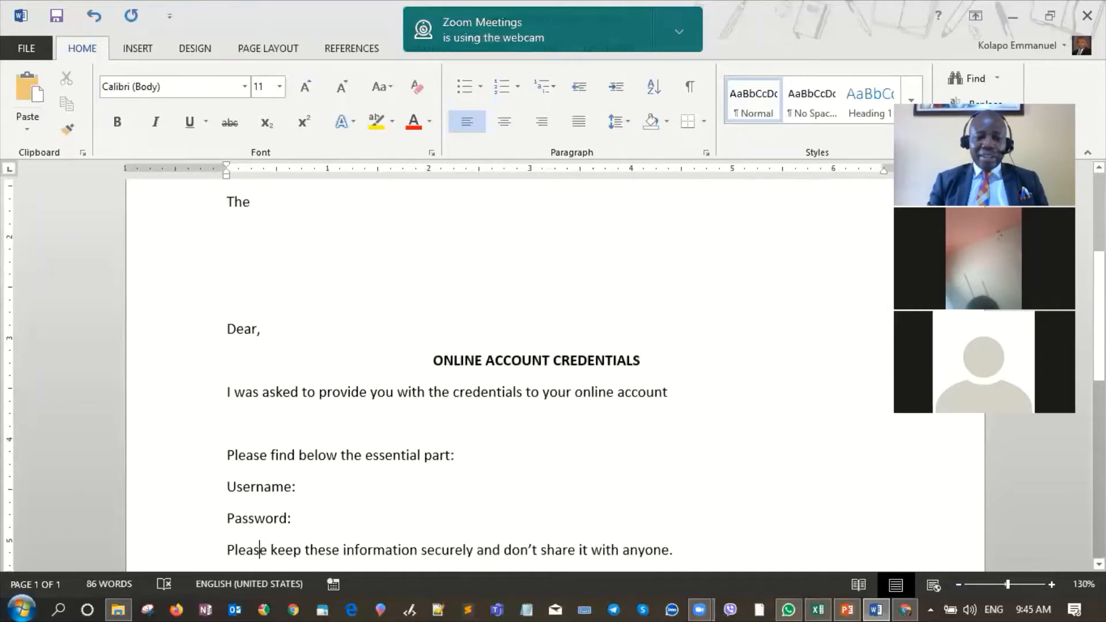
key("Up")
key("Up")
scroll(553, 369, "down", 1)
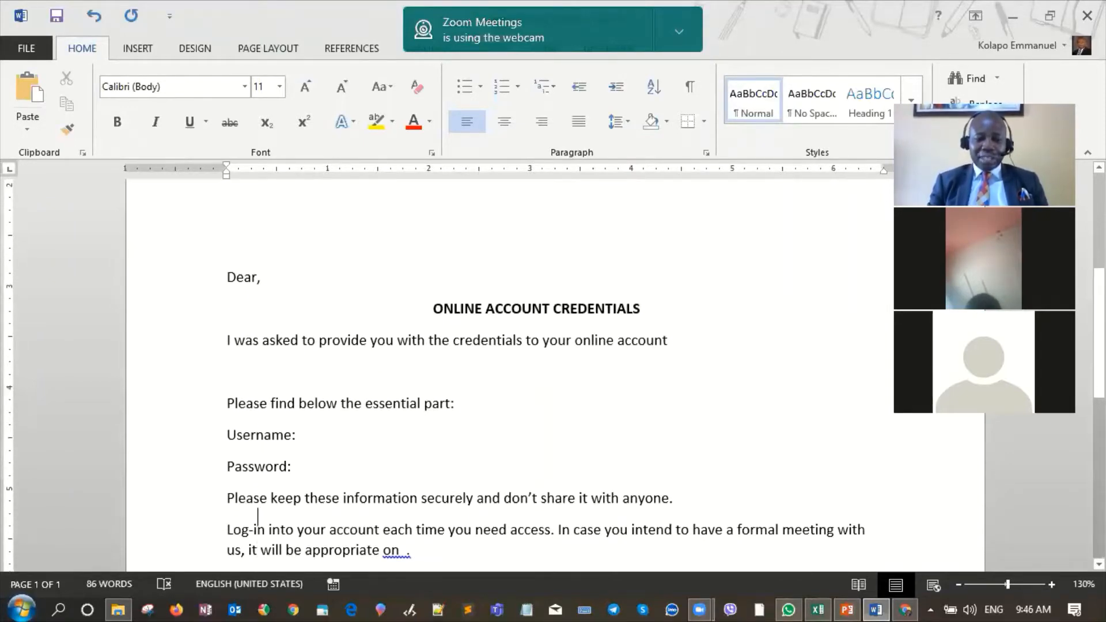
key("Up")
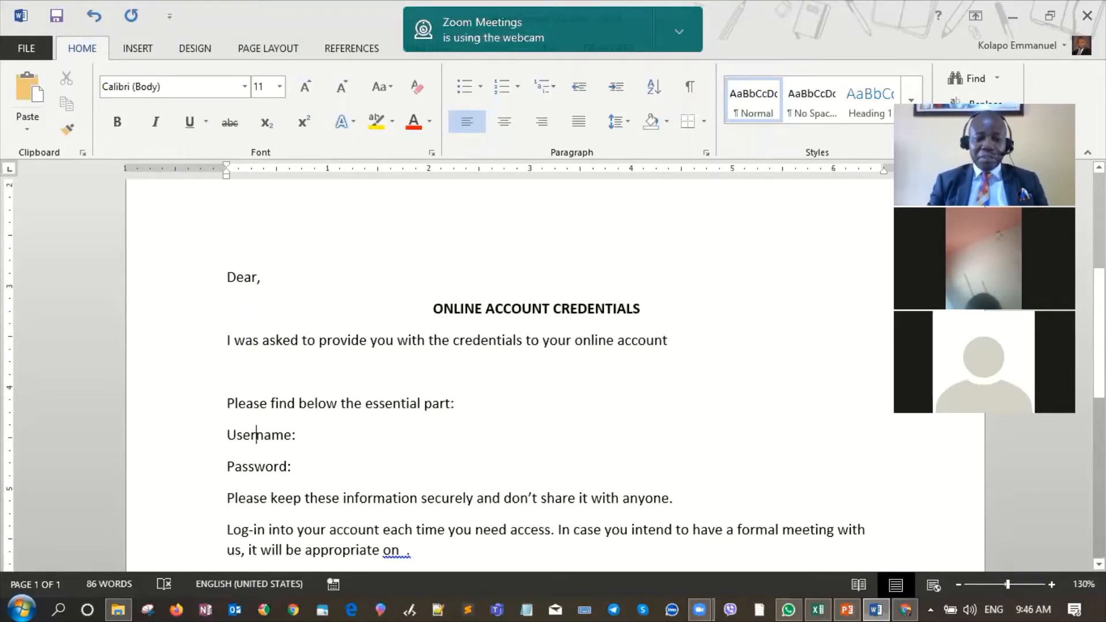
key("Down")
key("Down")
key("Down")
key("Down")
key("Down")
key("Down")
key("Down")
key("Down")
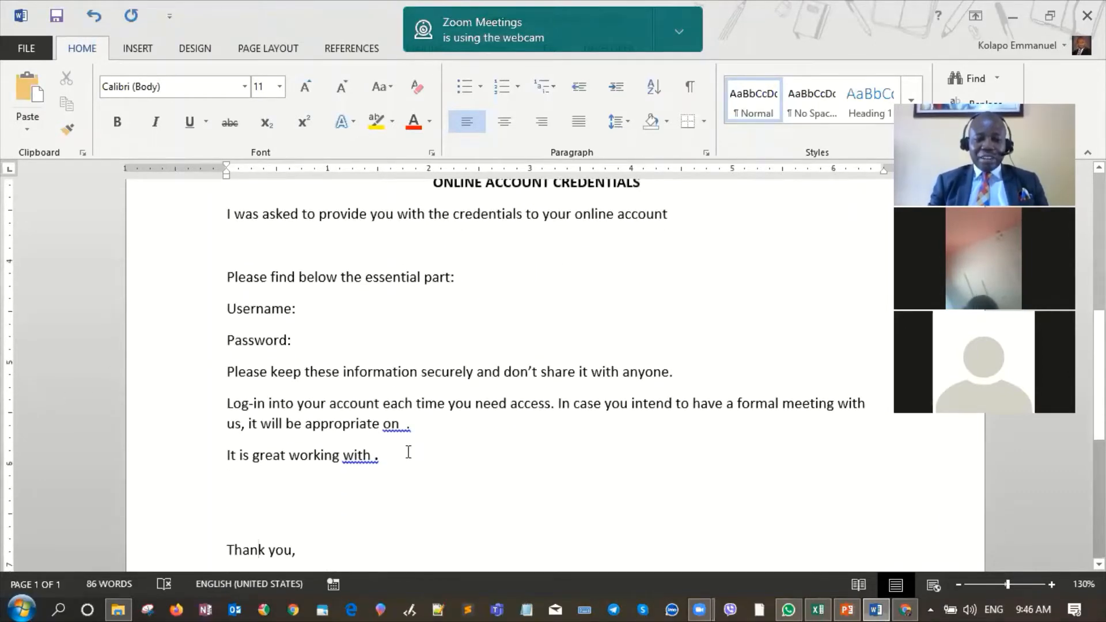
left_click(403, 424)
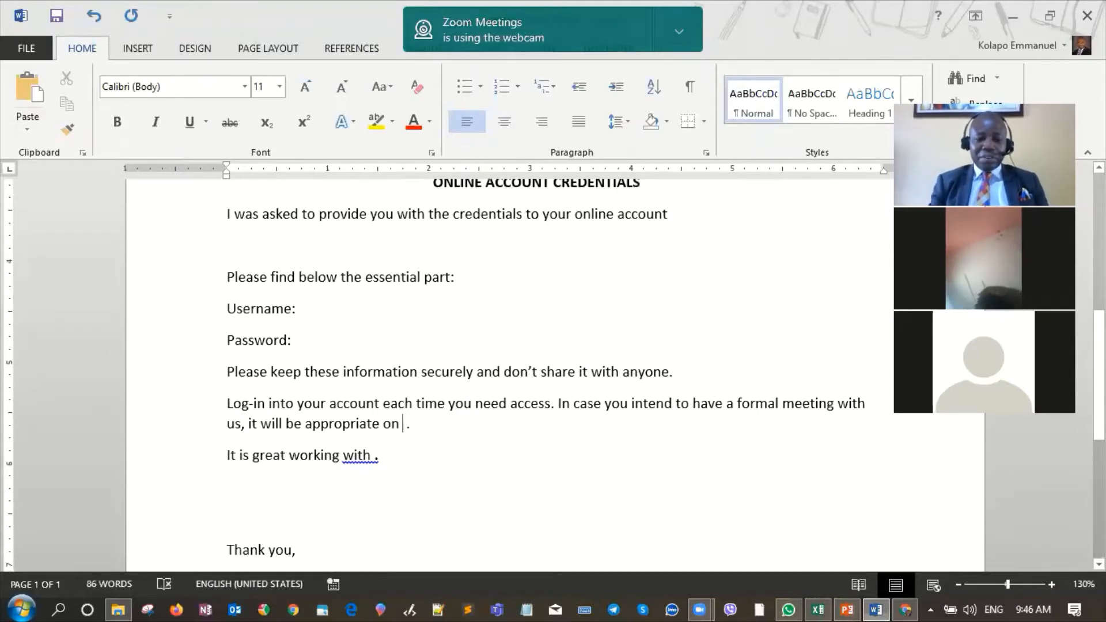
- Add a space before the period in "It is great working with", then save and close the letter
left_click(375, 457)
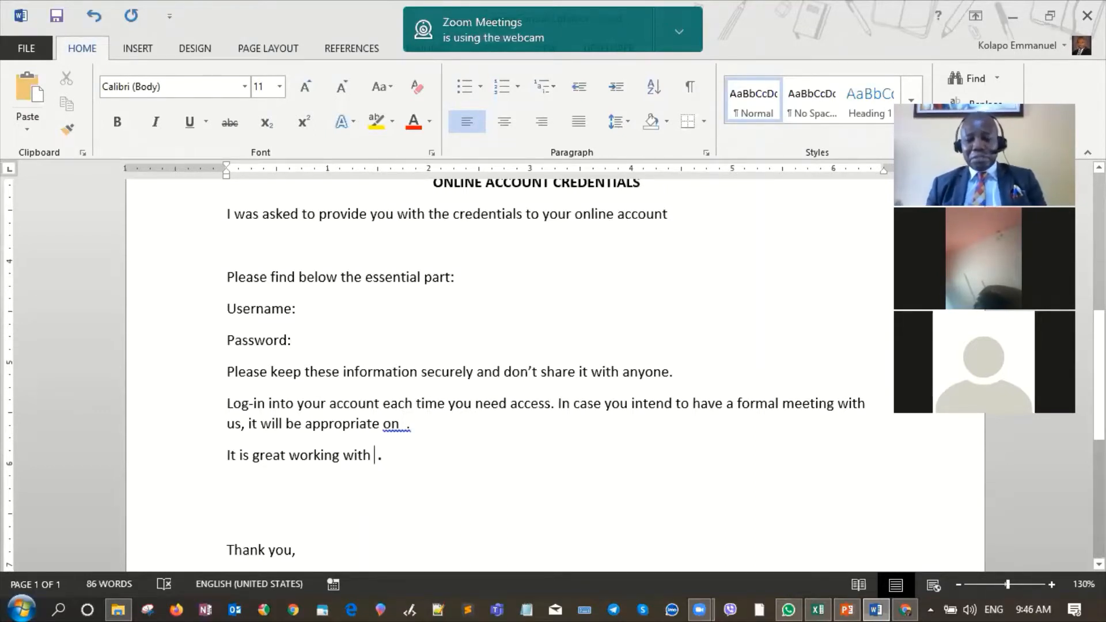
key("ctrl+s")
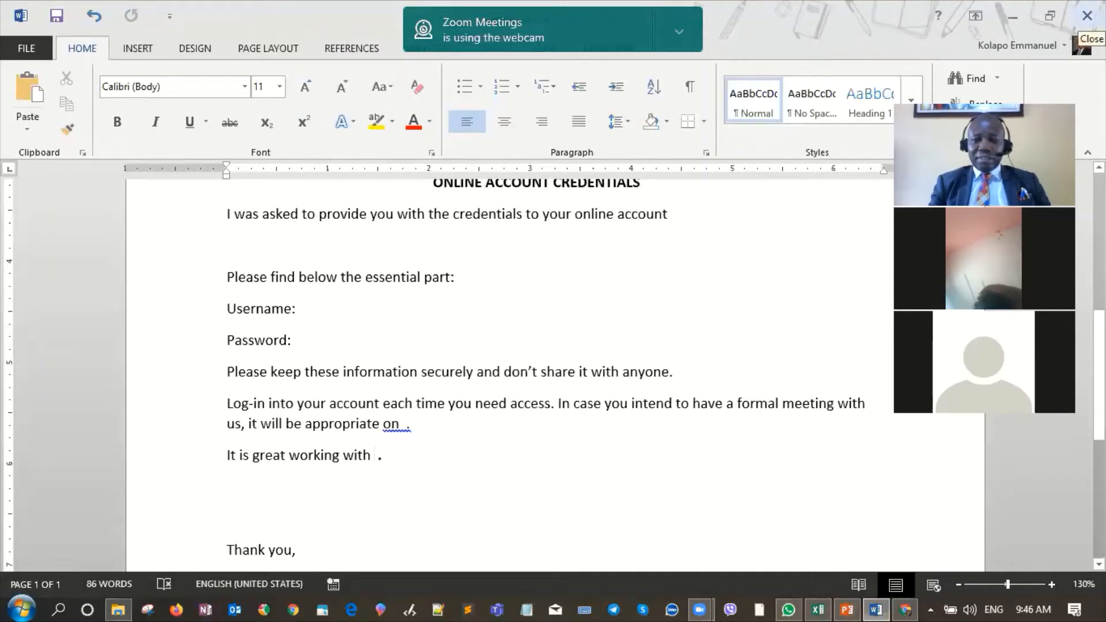
left_click(1087, 16)
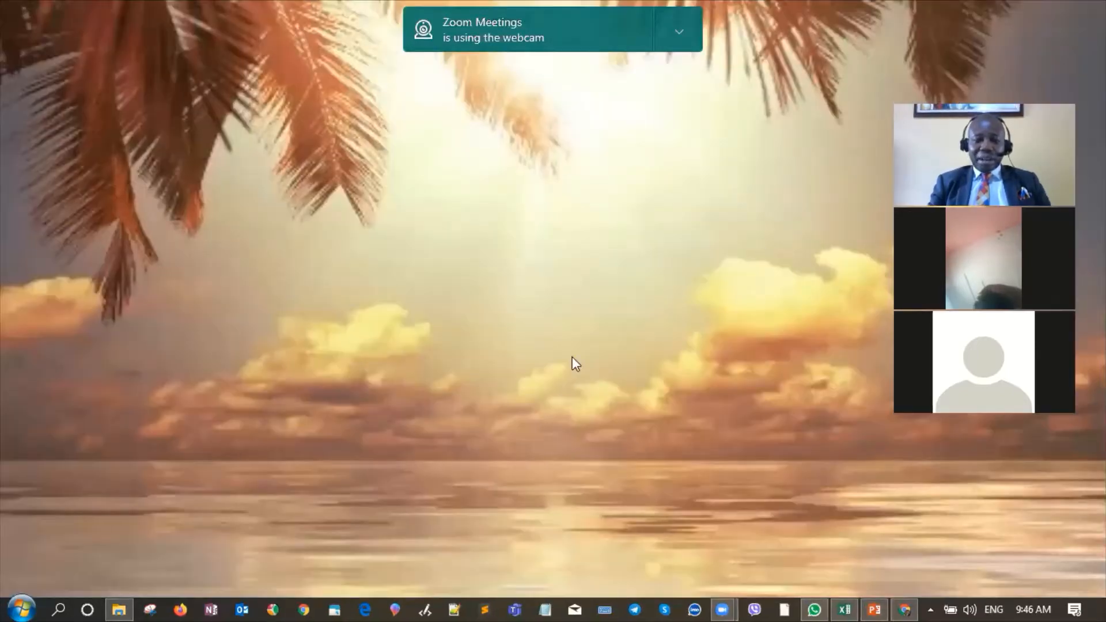
- Reopen Kolipee Consult Ltd.docx from the A Mail Merge Training folder, declining to run its SQL command
left_click(120, 604)
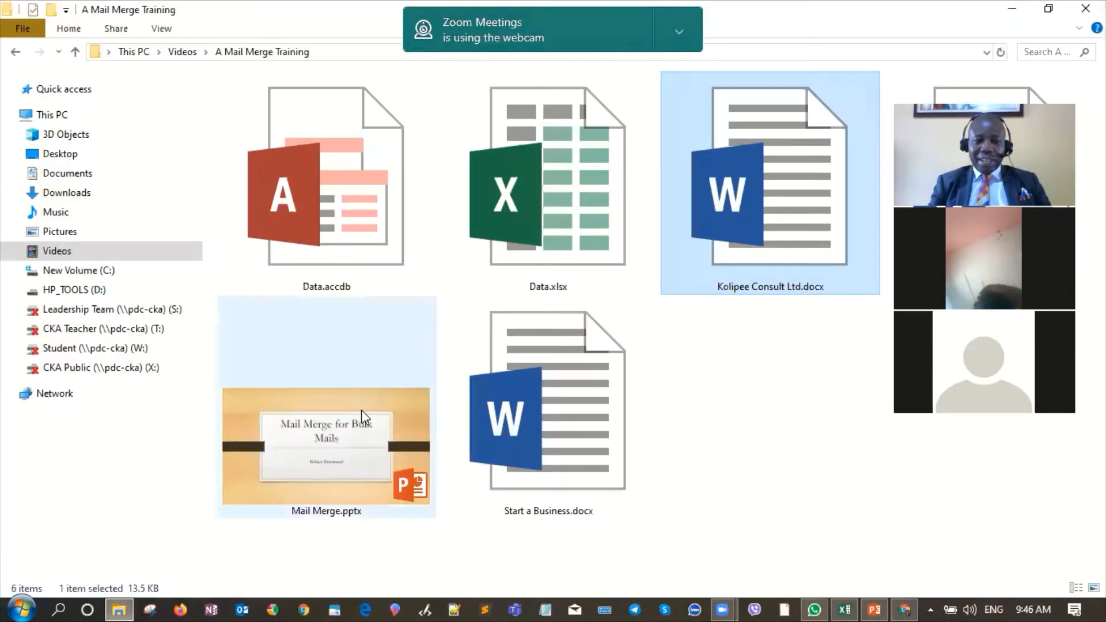
double_click(802, 242)
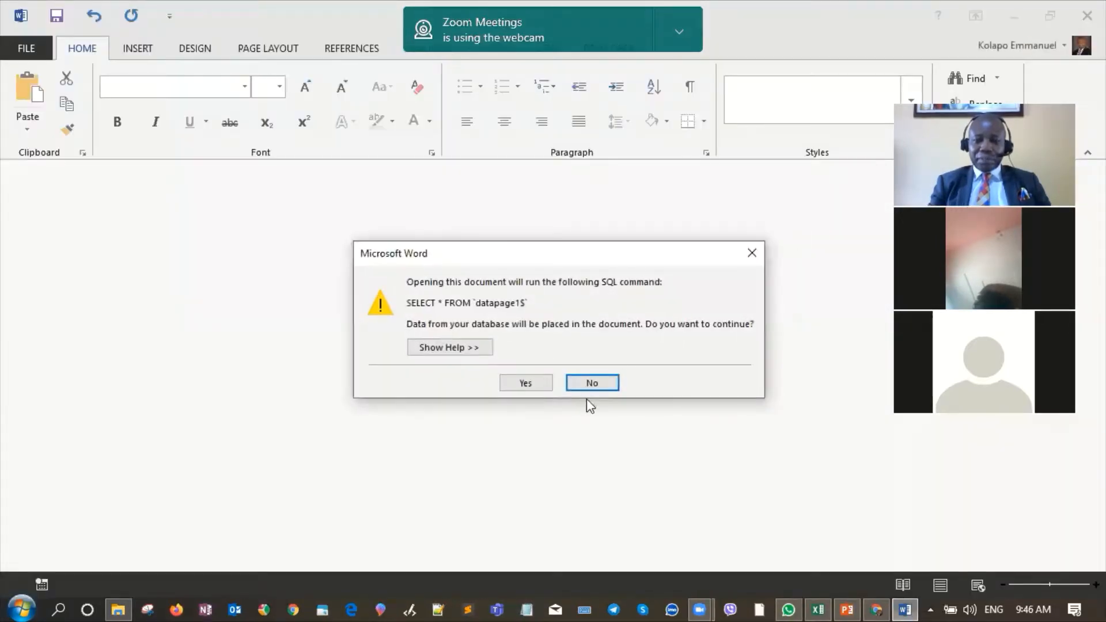
left_click(589, 384)
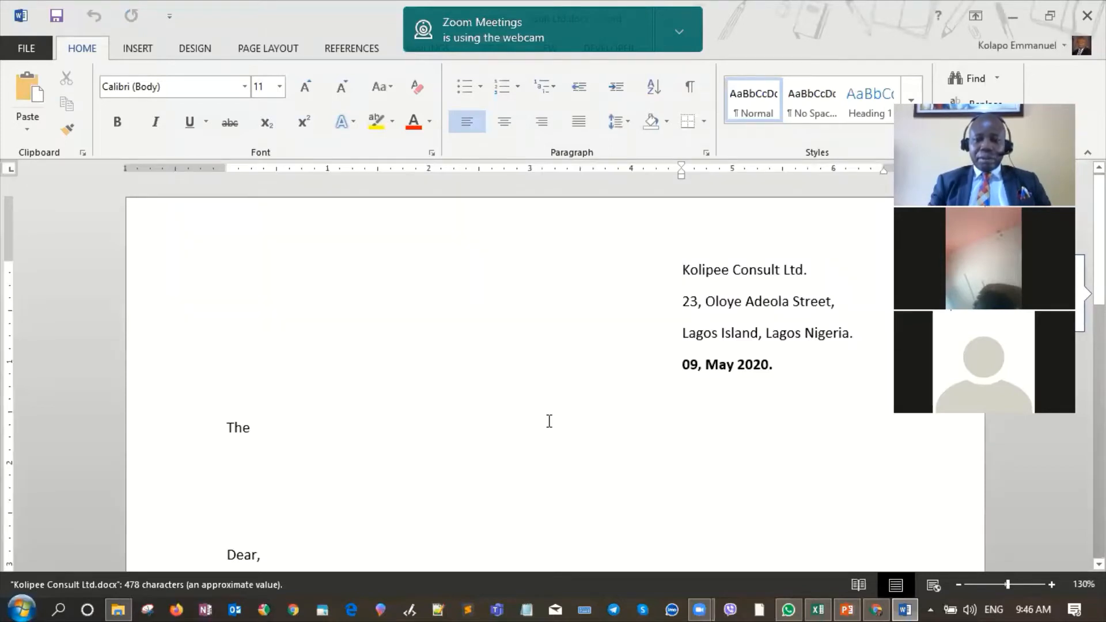
left_click(273, 429)
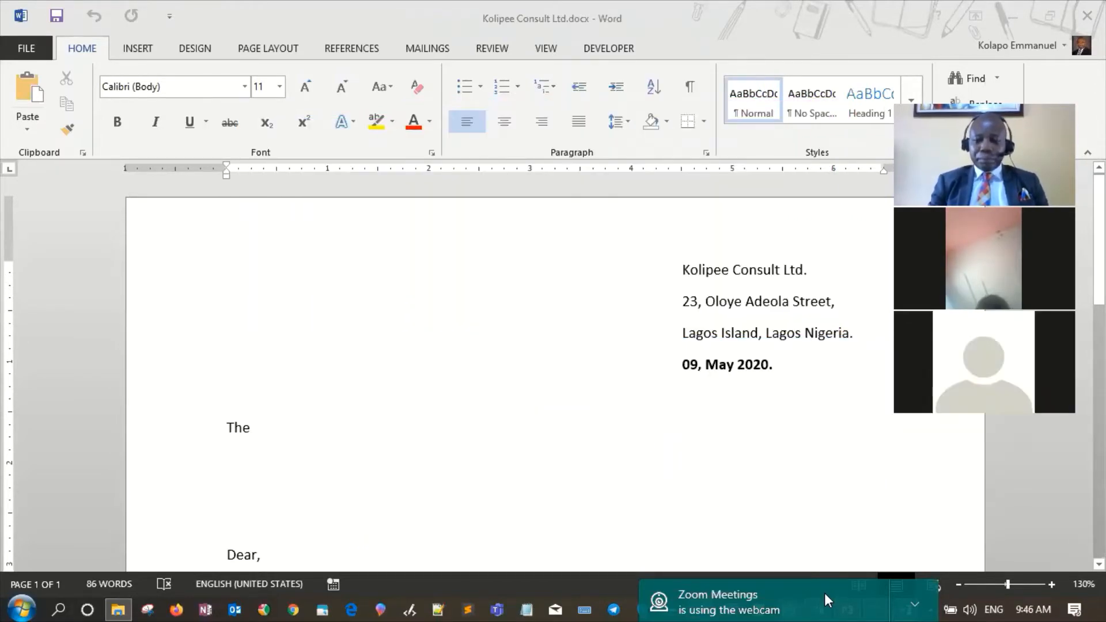
- Switch to the Data.xlsx workbook in Excel and close it
left_click(811, 608)
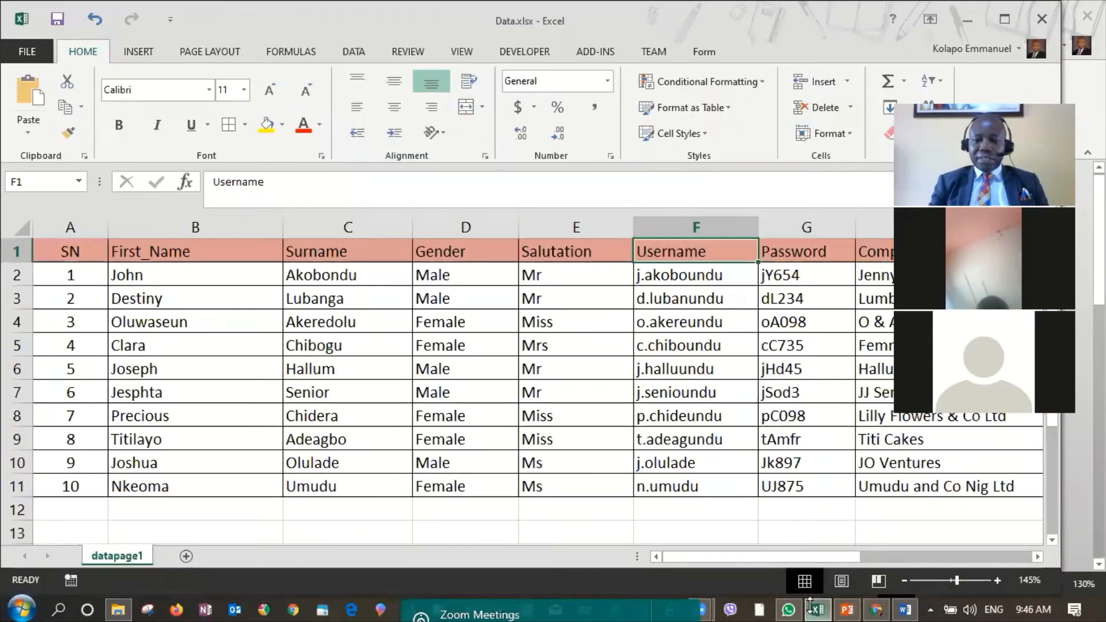
left_click(1042, 23)
left_click(484, 337)
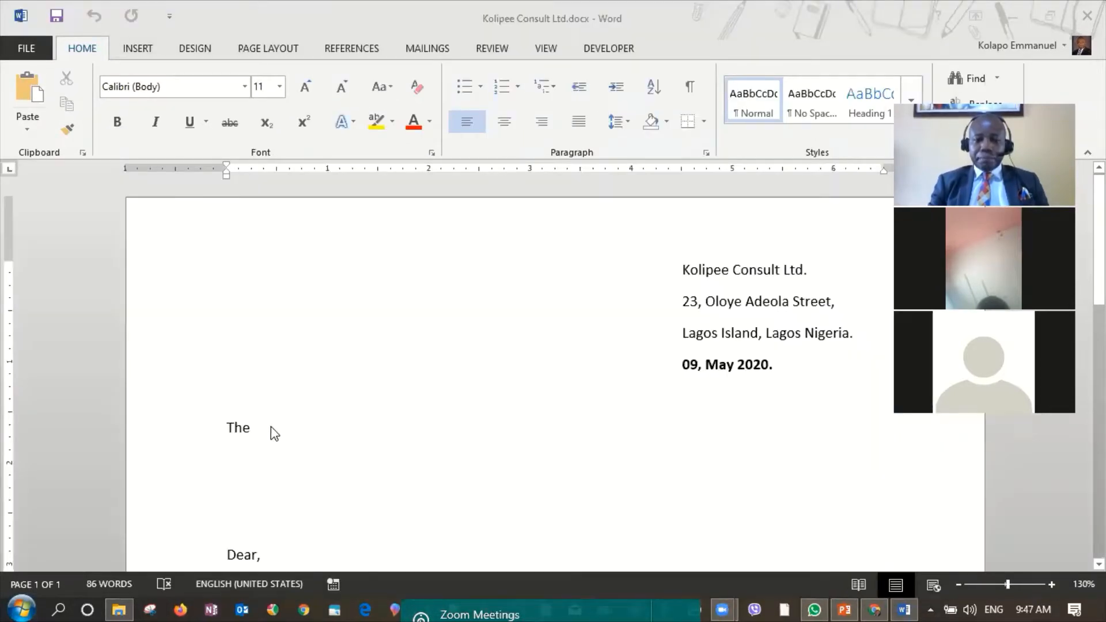
- Review the letter from the "The" recipient line down to the signature and back up to the sender's address
left_click(271, 427)
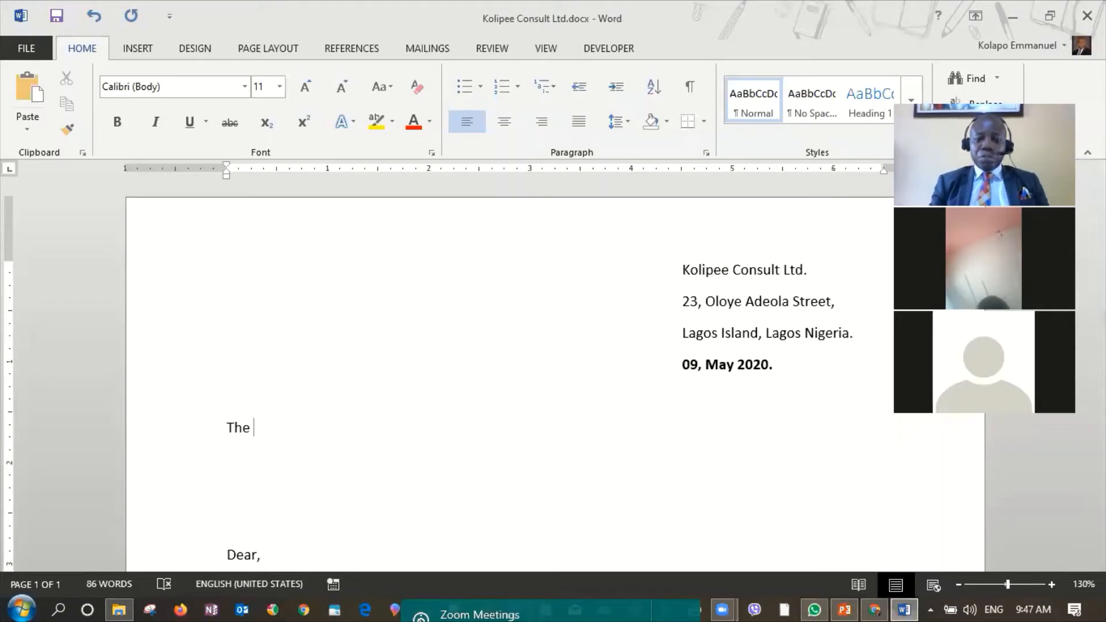
key("Down")
scroll(269, 424, "down", 5)
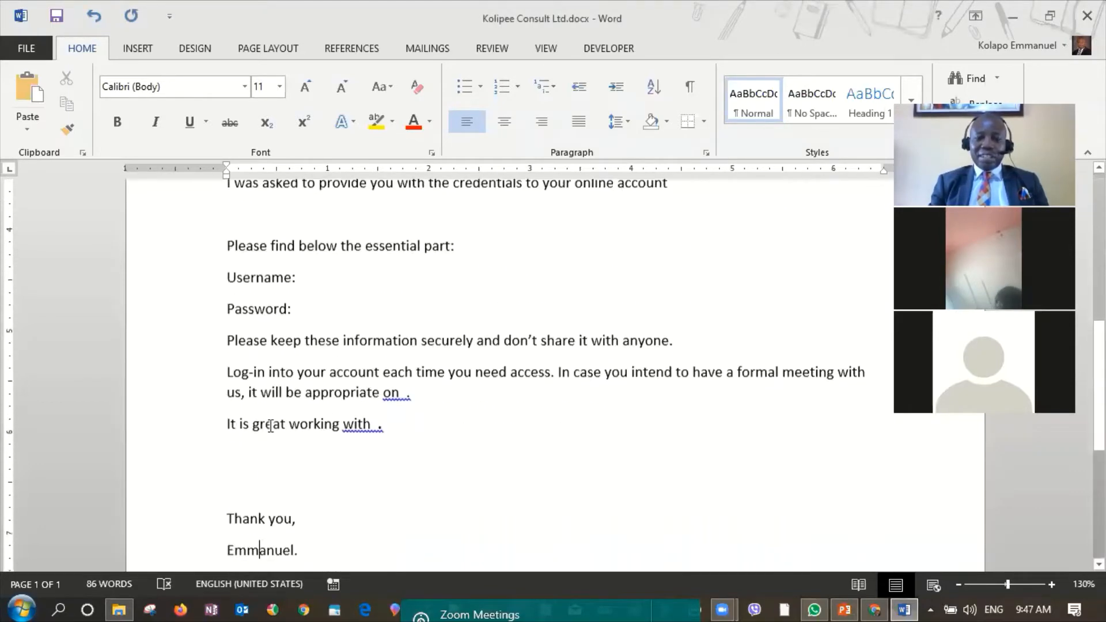
key("Up")
key("Up")
key("Up")
key("Up")
key("Up")
key("Up")
key("Up")
key("Up")
key("Up")
key("Up")
key("Up")
key("Up")
key("Up")
key("Up")
key("Up")
key("Up")
key("Up")
key("Up")
key("Up")
key("Up")
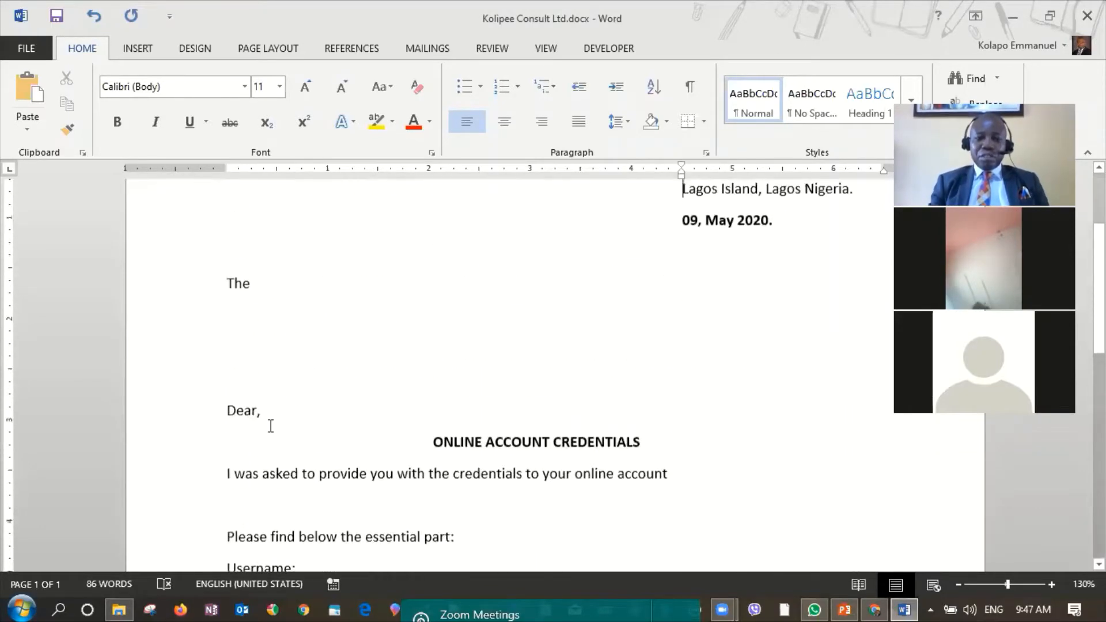
key("Down")
key("Down")
key("Down")
key("Down")
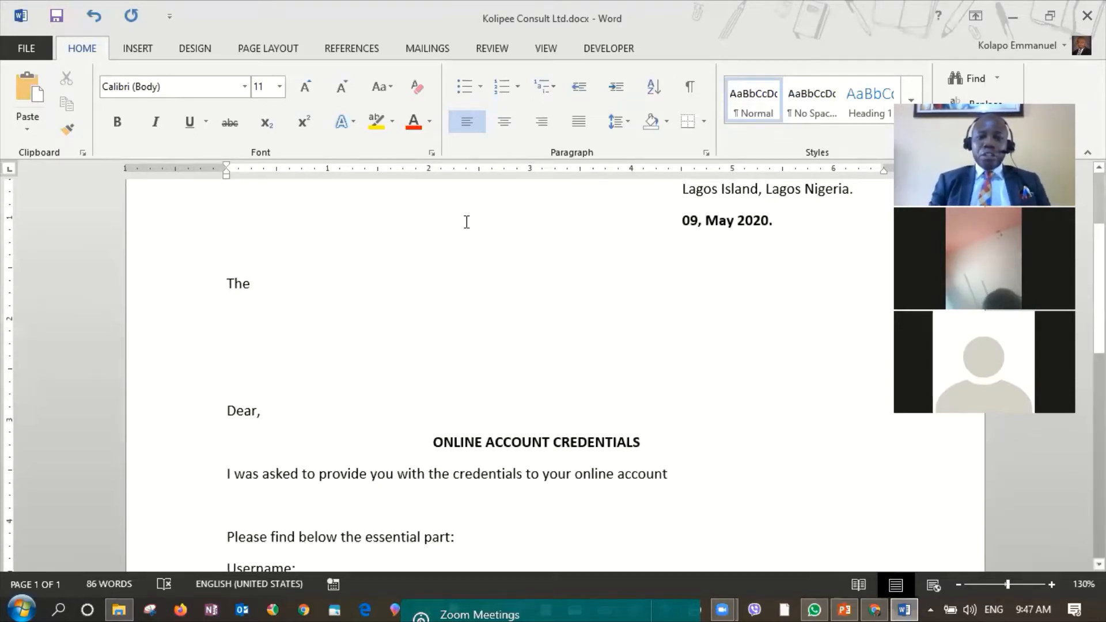
- Start the Step-by-Step Mail Merge Wizard with Letters as the document type and advance to the starting document stage
left_click(430, 50)
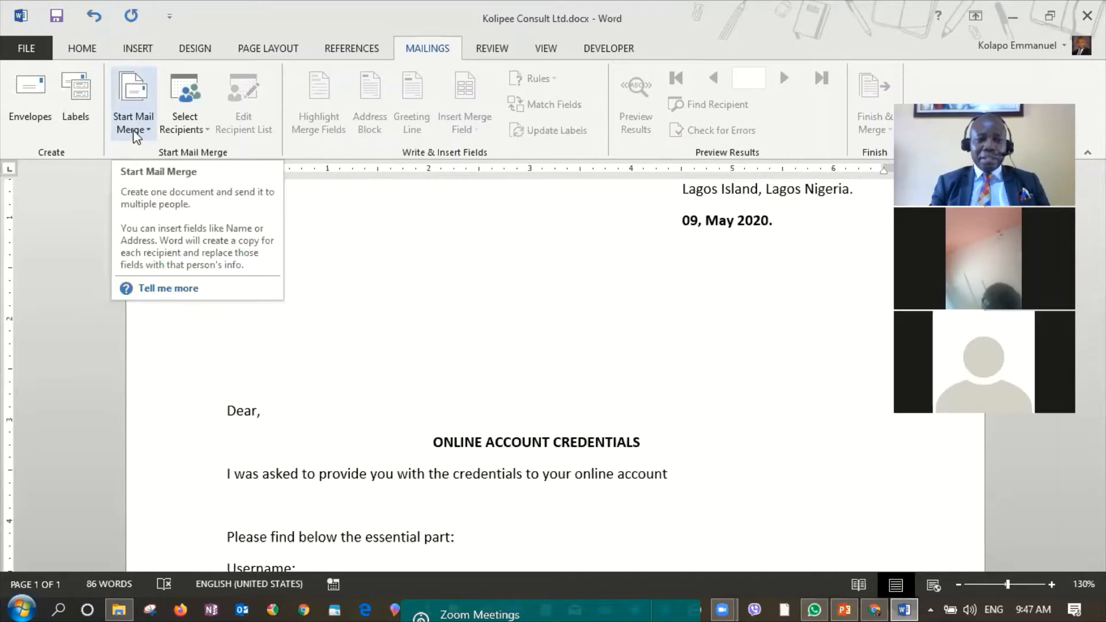
left_click(147, 131)
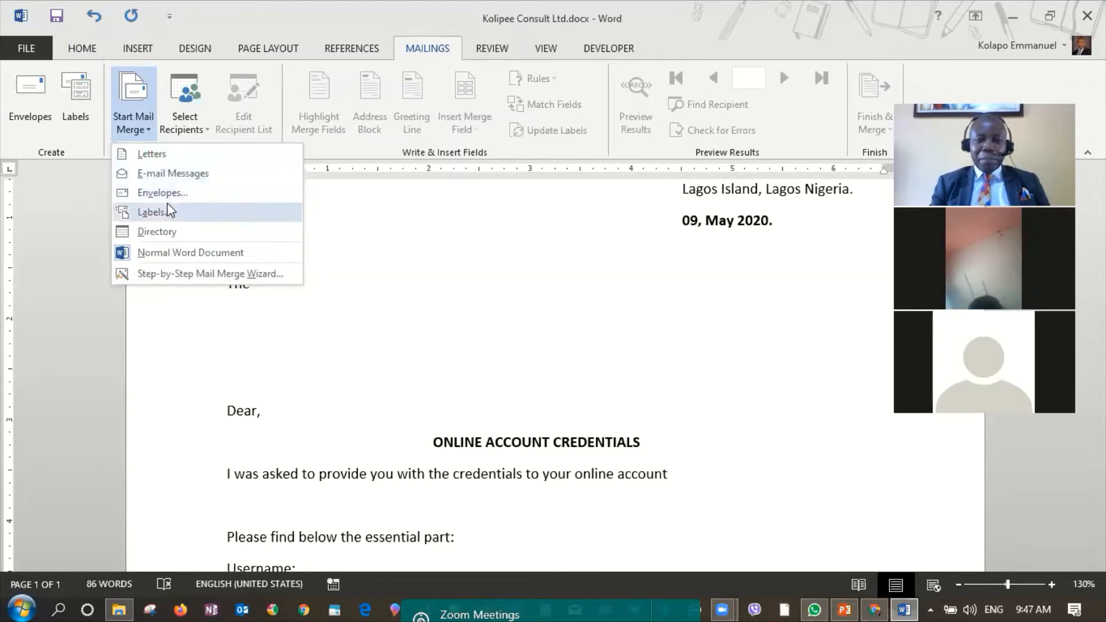
left_click(219, 279)
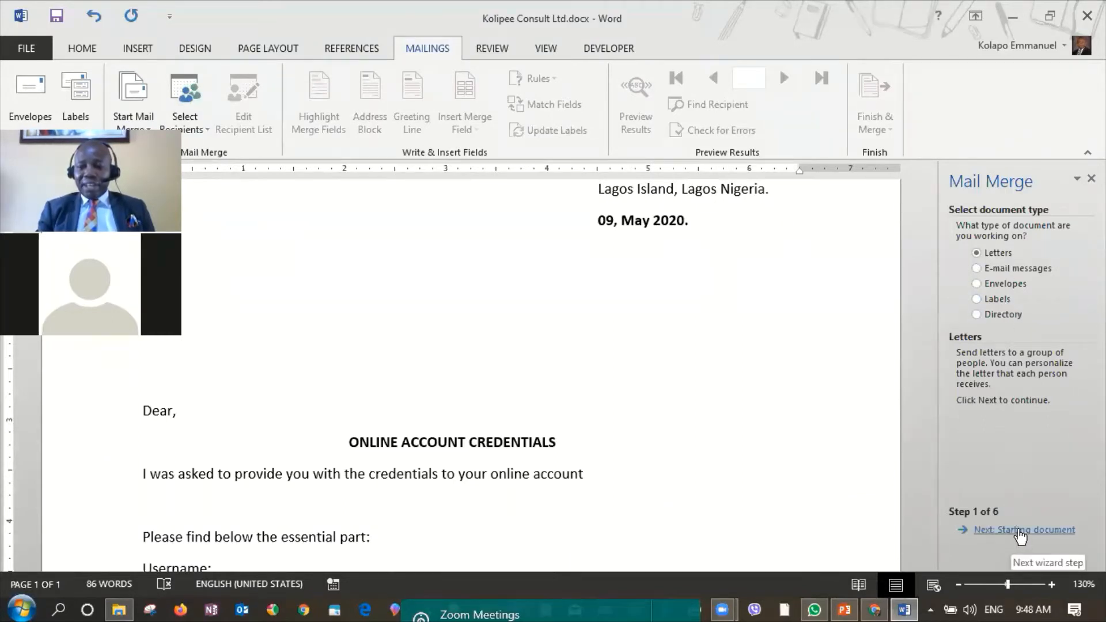
left_click(1021, 530)
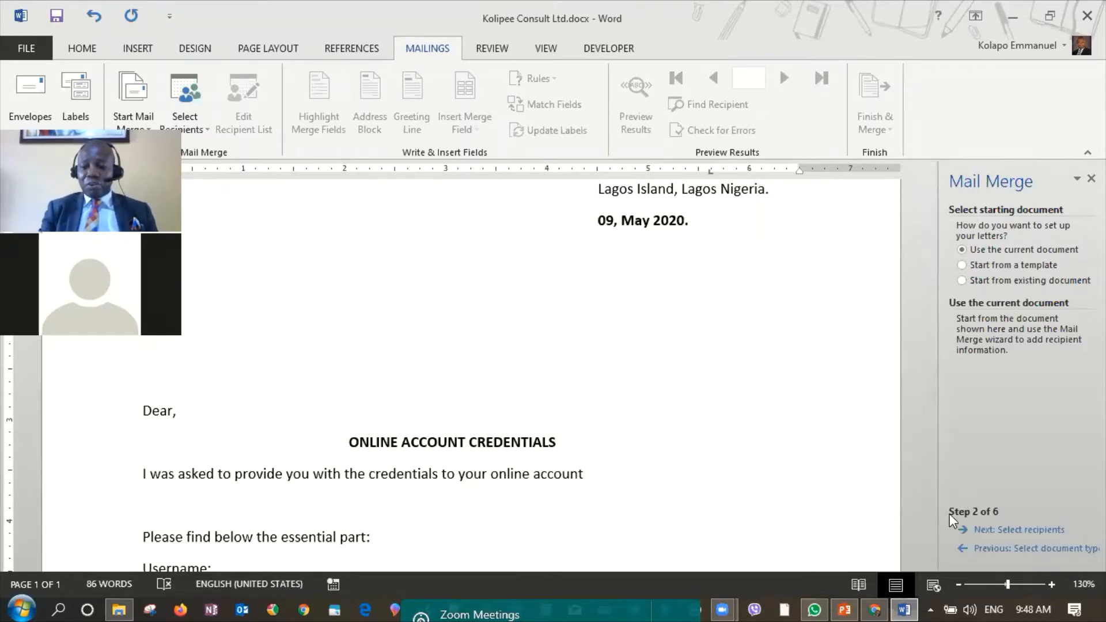
- Switch to WhatsApp to check the Mail Merge Training group's messages, then return to the letter in Word
left_click(824, 603)
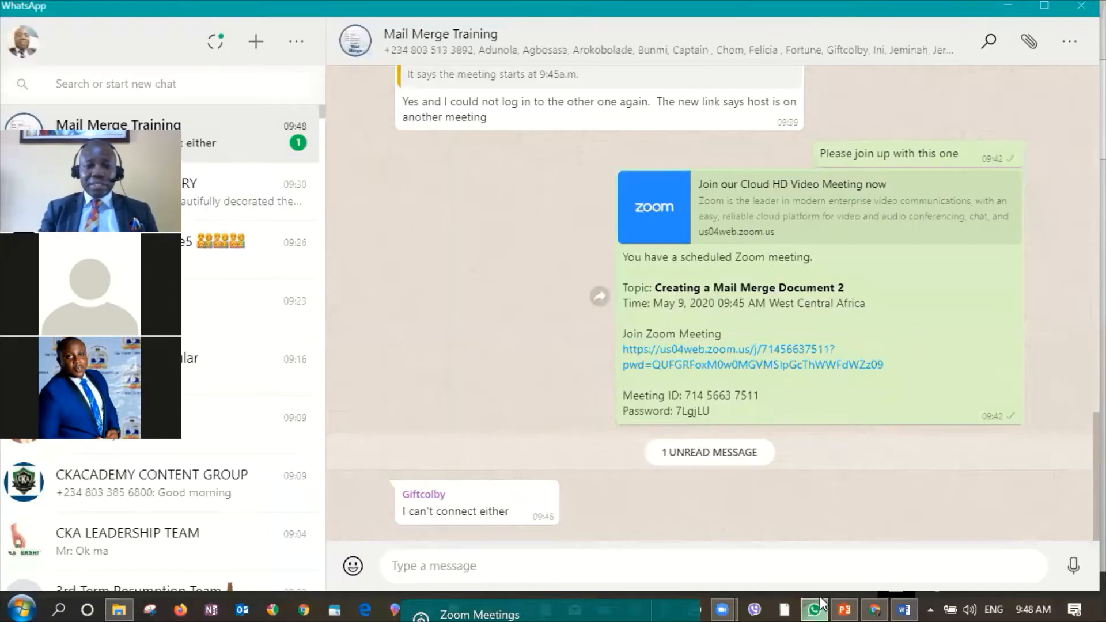
left_click(824, 603)
left_click(824, 603)
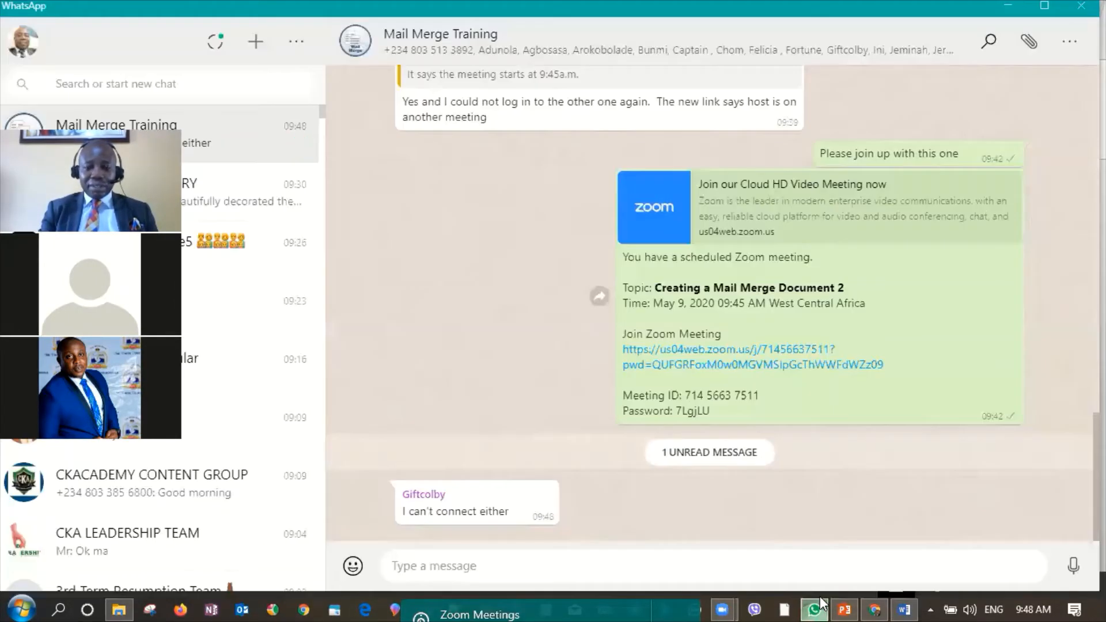
left_click(824, 603)
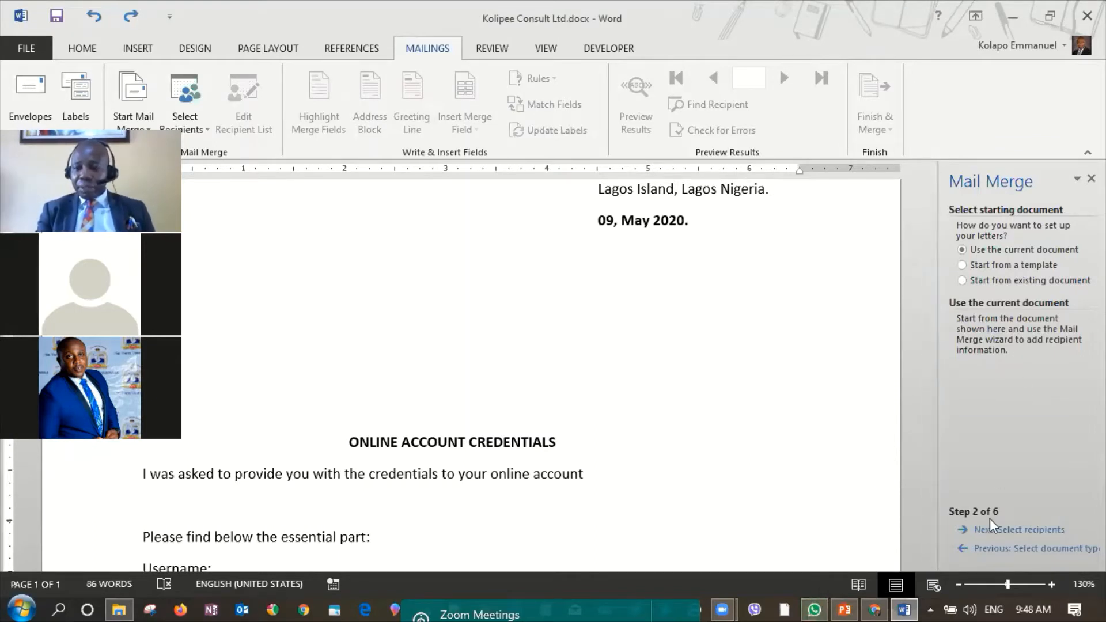
- Advance the wizard to recipient selection and browse for an existing list in the A Mail Merge Training folder under Documents
left_click(998, 535)
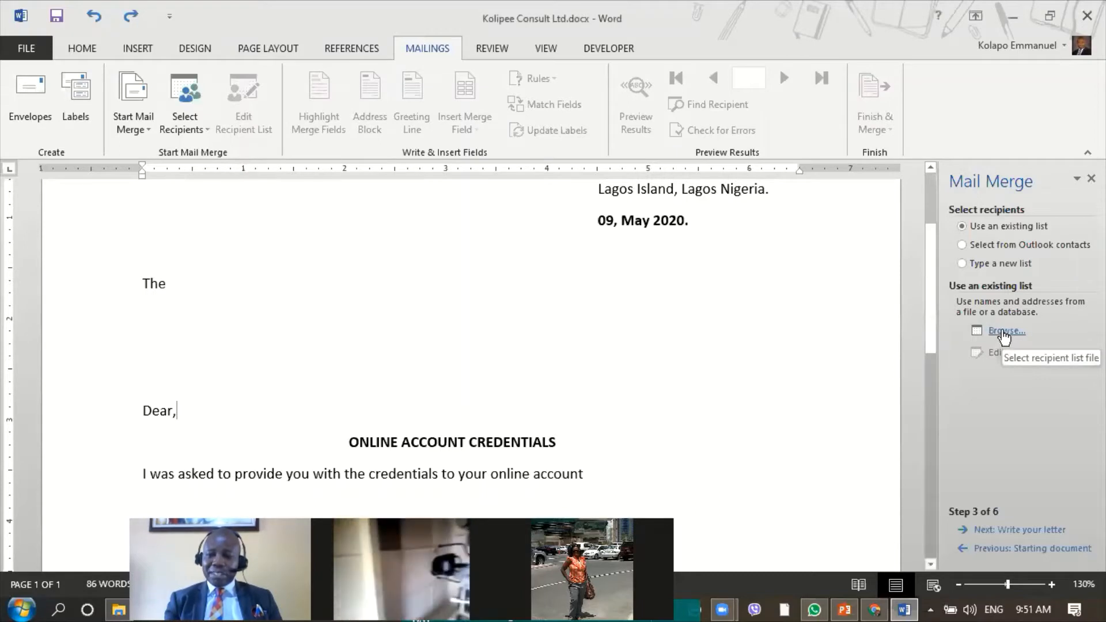
left_click(1006, 332)
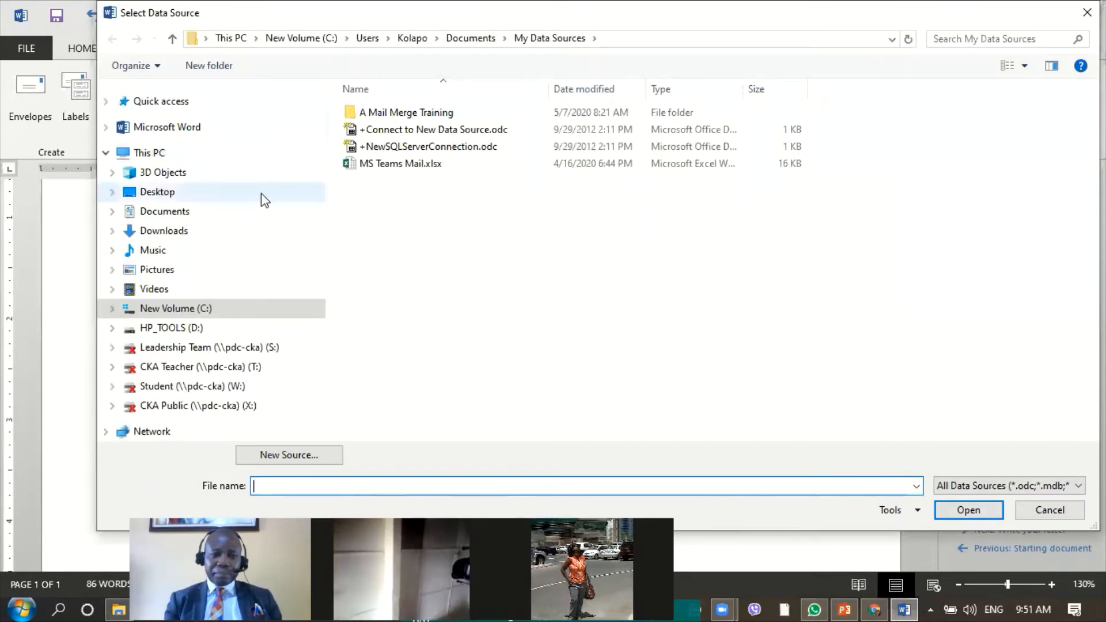
left_click(191, 214)
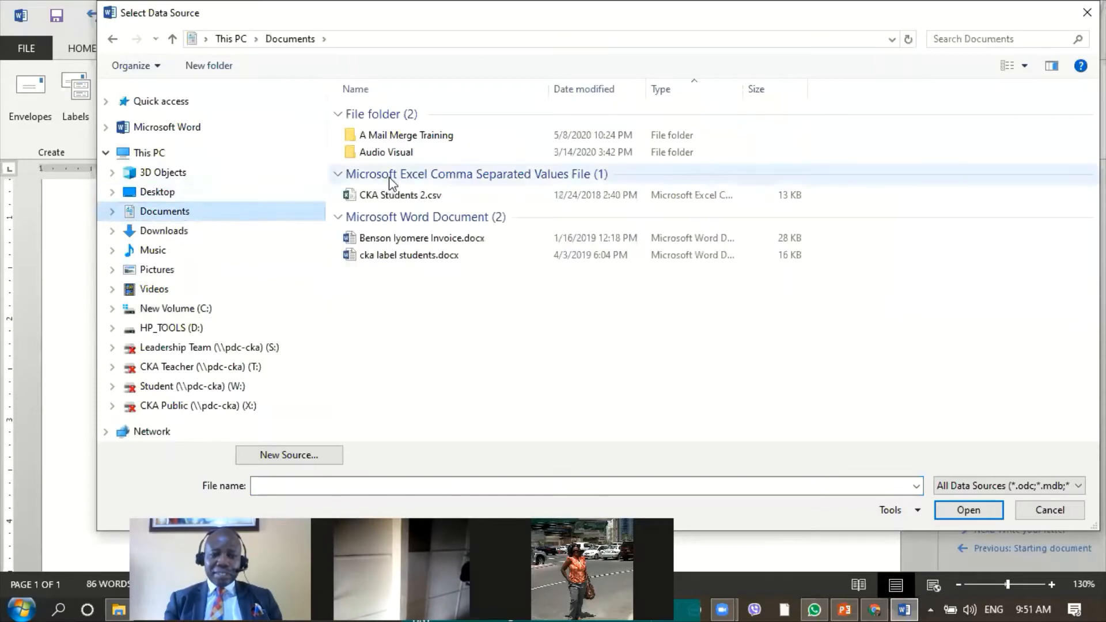
left_click(412, 139)
double_click(412, 141)
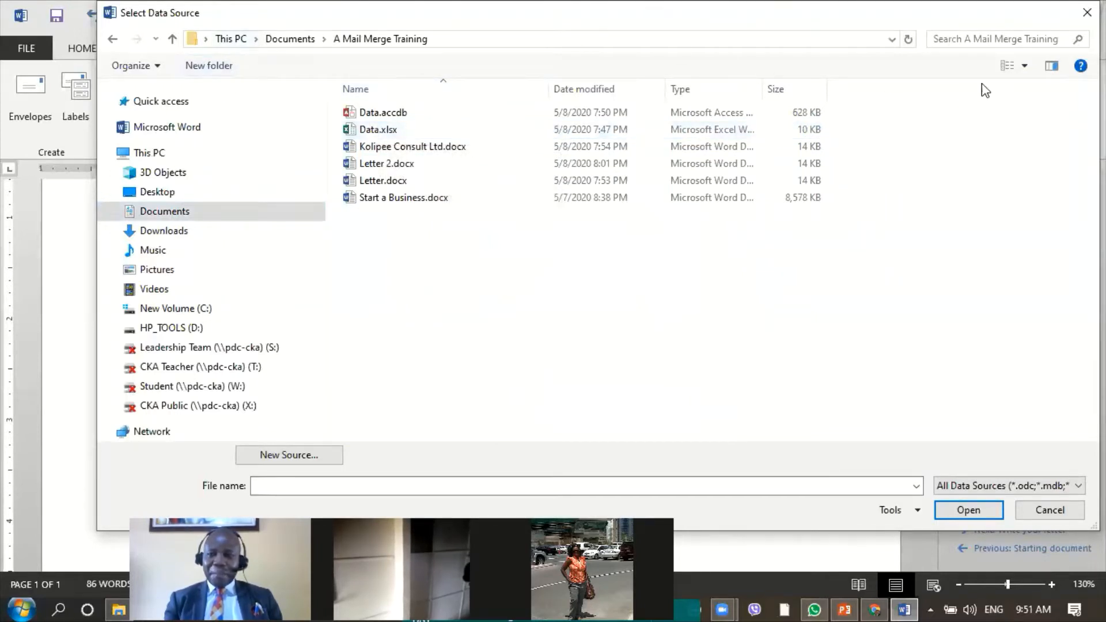
- Show the folder's files as extra large icons and open Data.xlsx as the data source
left_click(1023, 68)
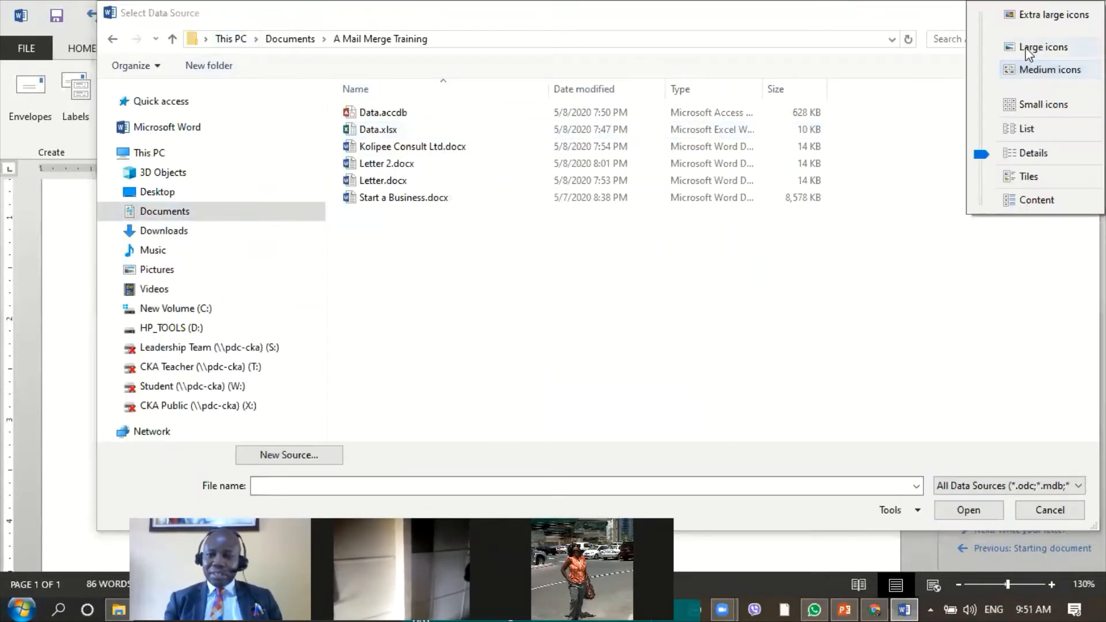
left_click(1031, 14)
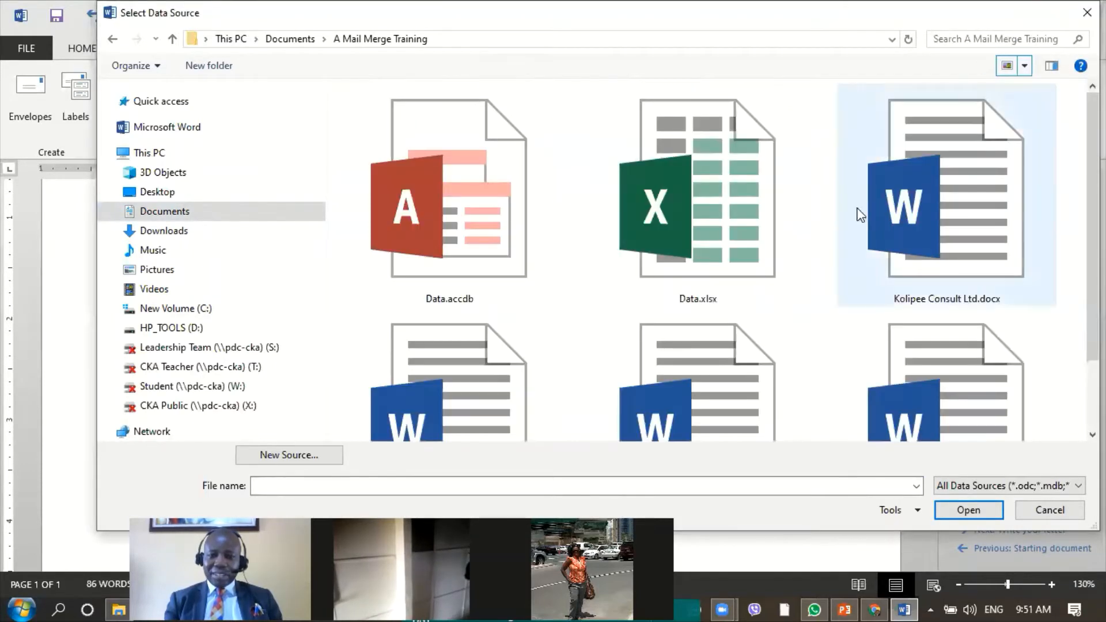
left_click(702, 240)
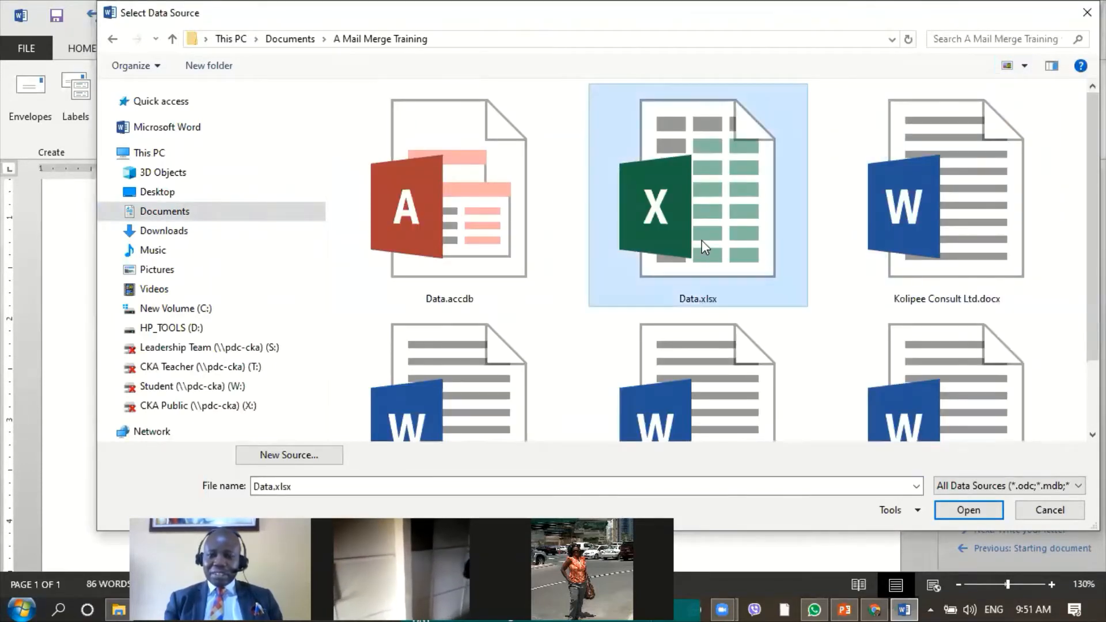
left_click(965, 514)
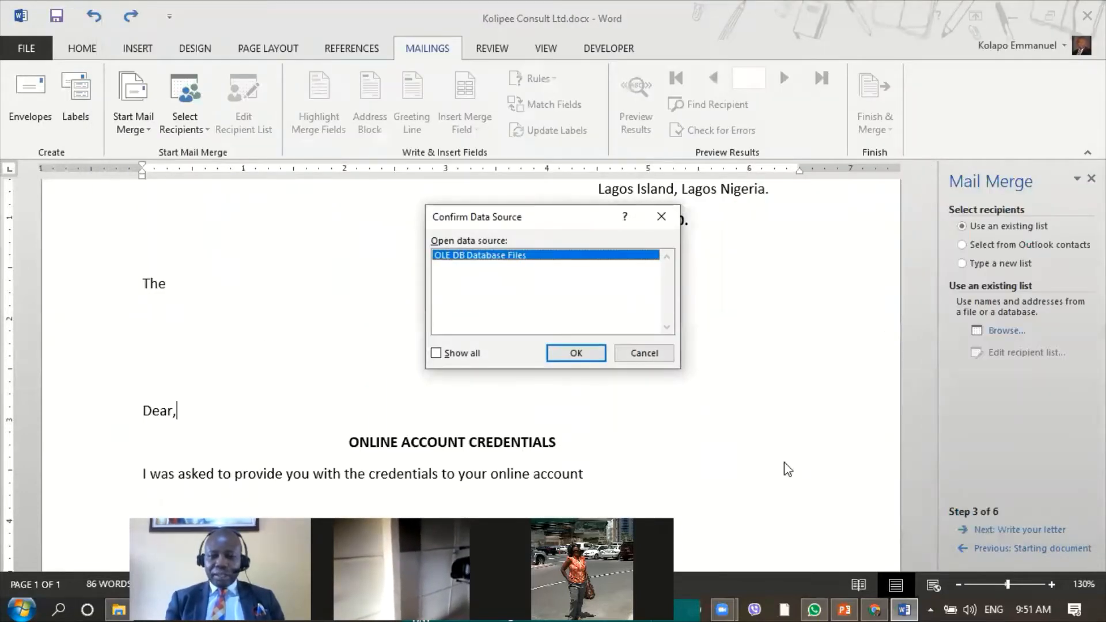
- Load the datapage1$ table through OLE DB Database Files and accept all of its recipients for the merge
left_click(577, 353)
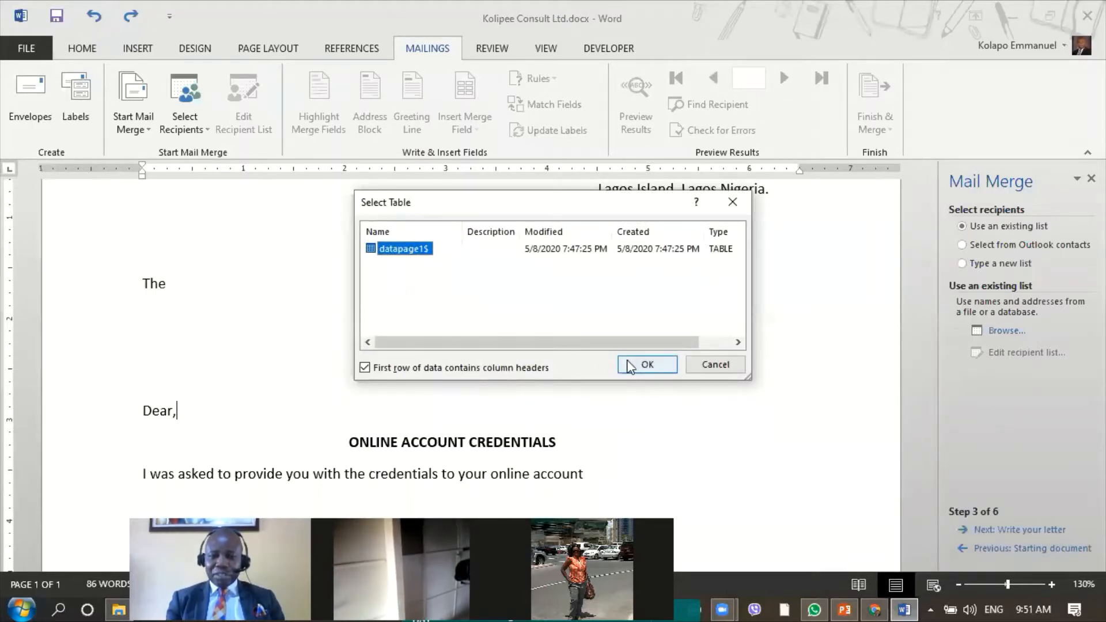
left_click(648, 365)
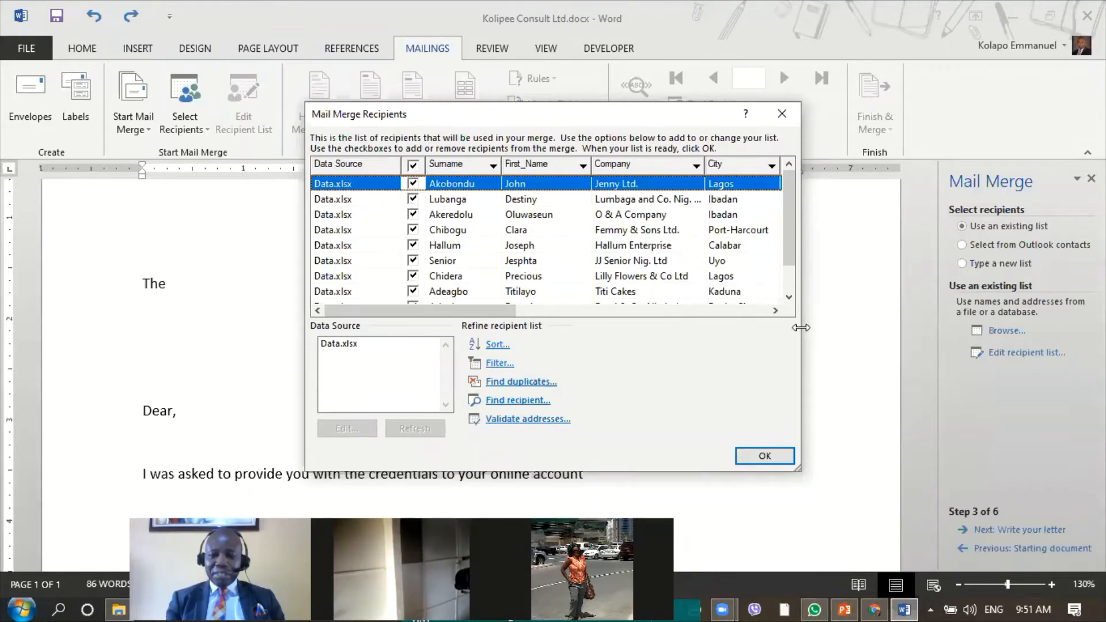
left_click_drag(800, 327, 906, 327)
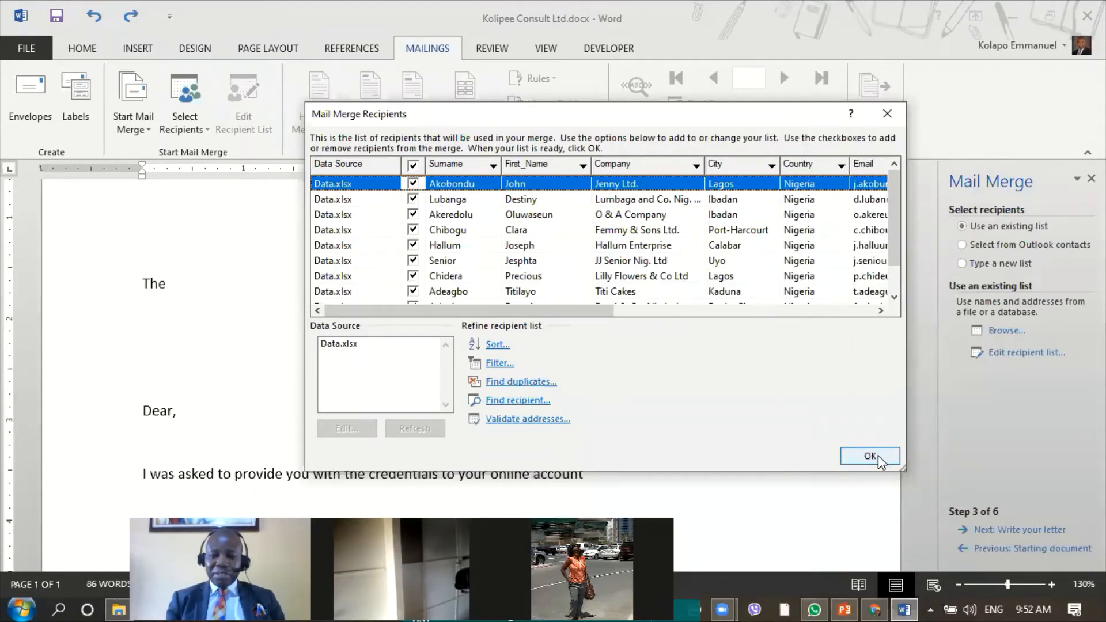
left_click(875, 456)
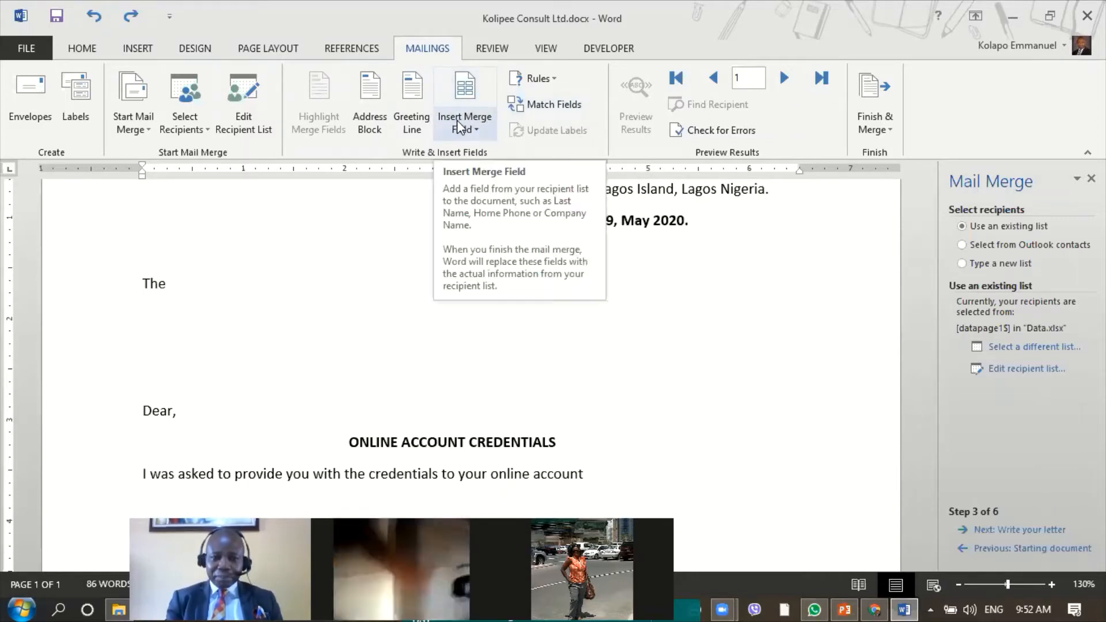
- Insert the Status merge field after "The", followed by a comma and a new line, and briefly preview the merged result
left_click(176, 287)
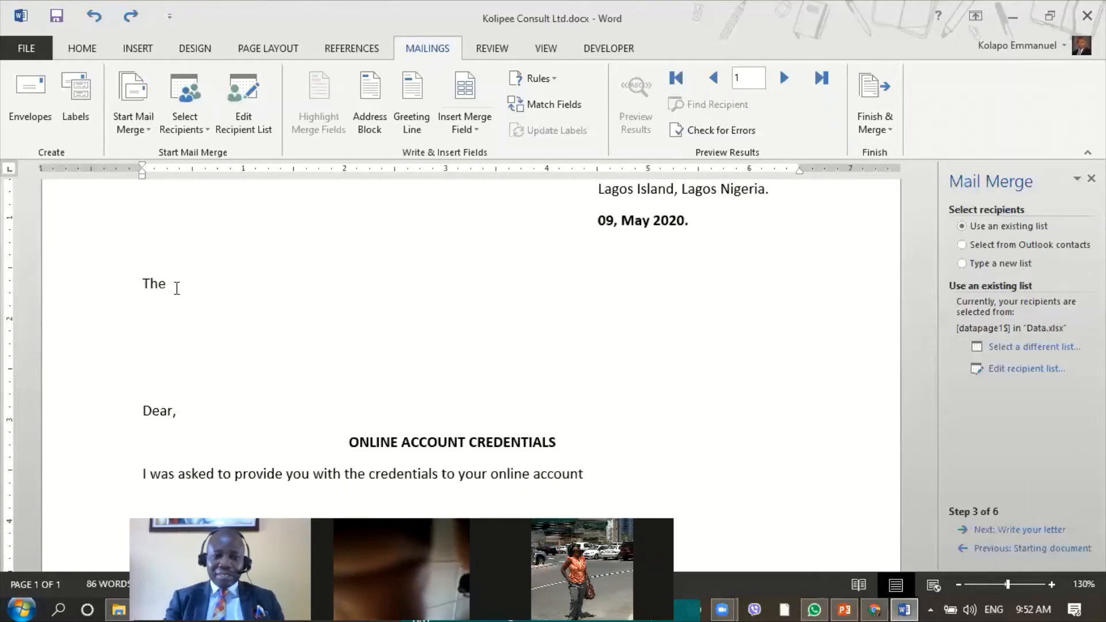
left_click(472, 133)
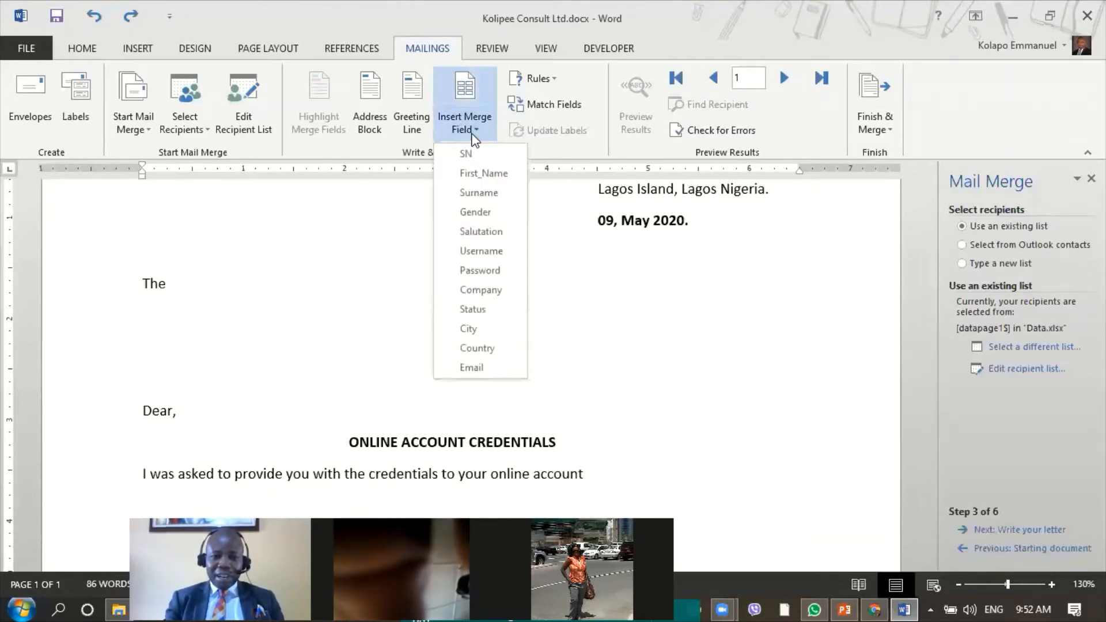
left_click(490, 314)
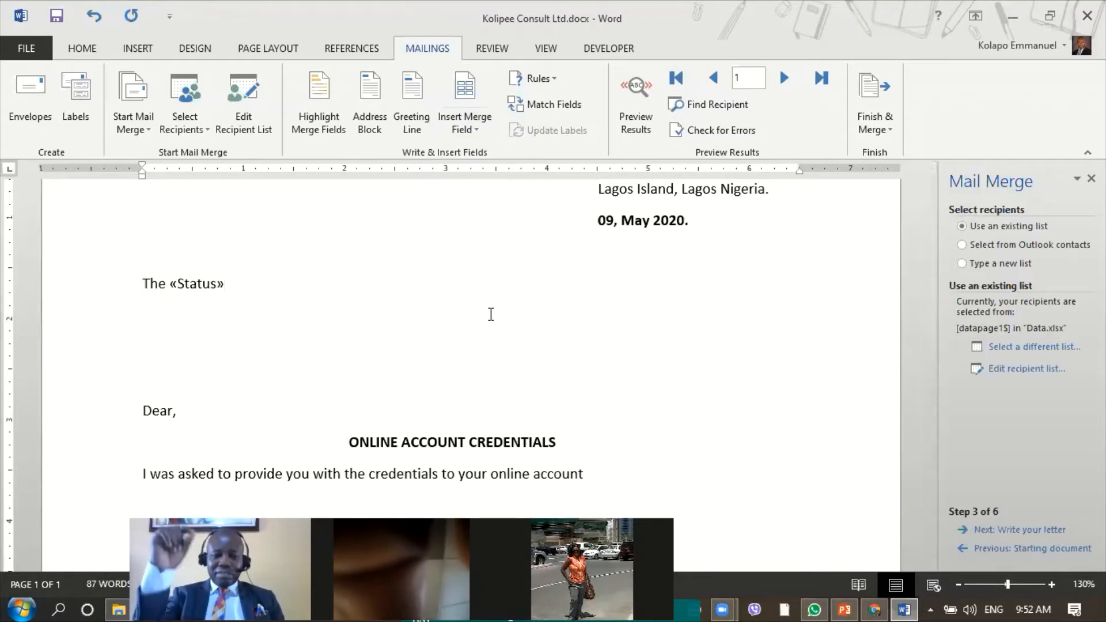
type(",")
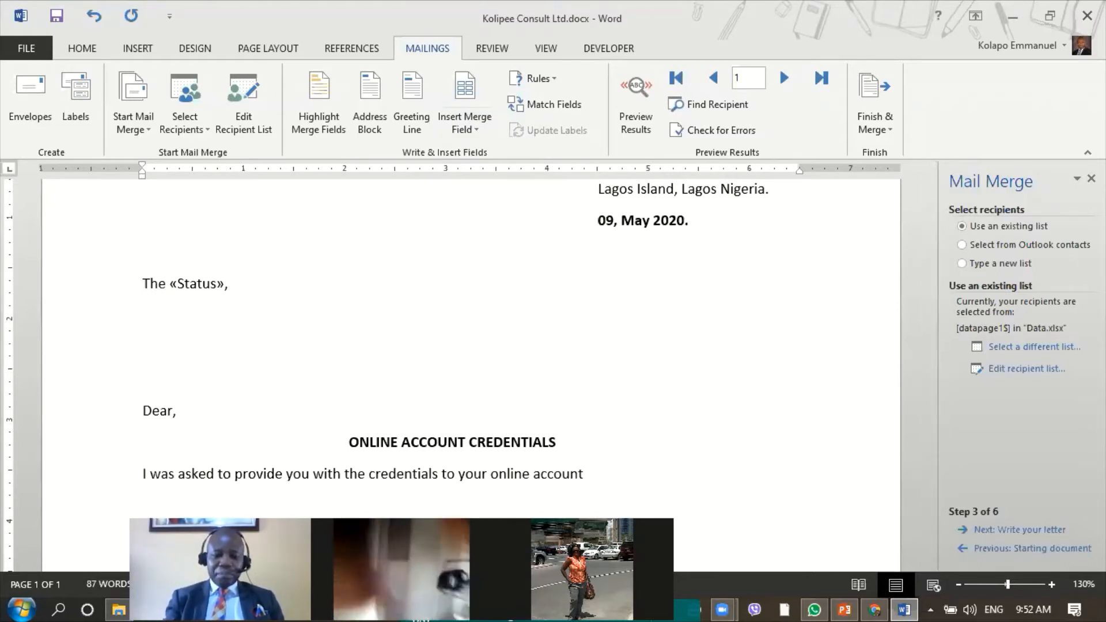
key("Return")
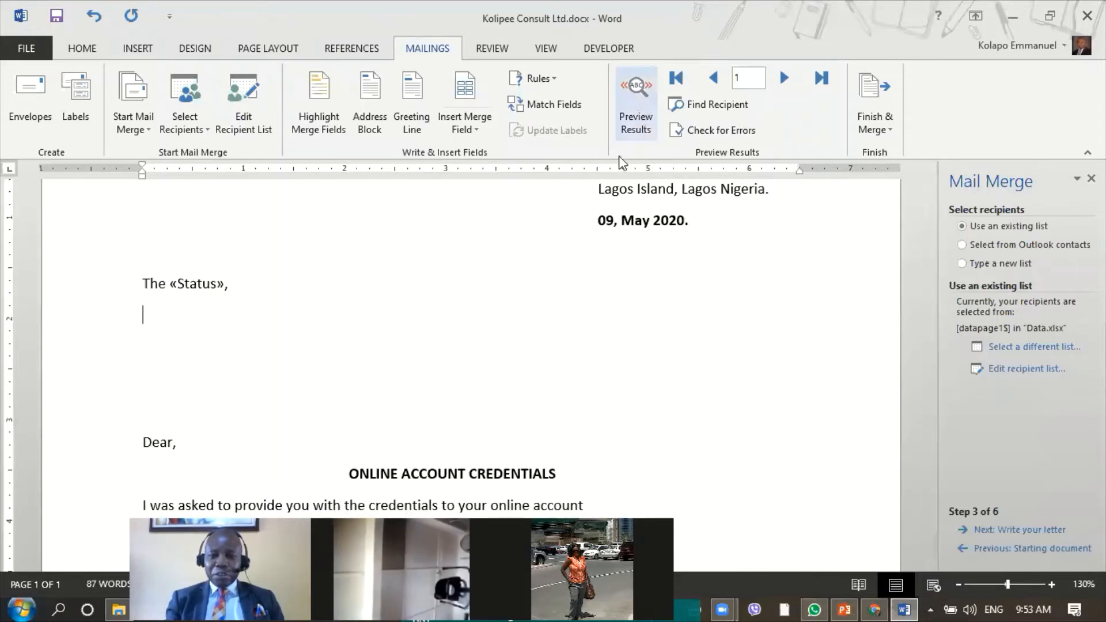
left_click(644, 101)
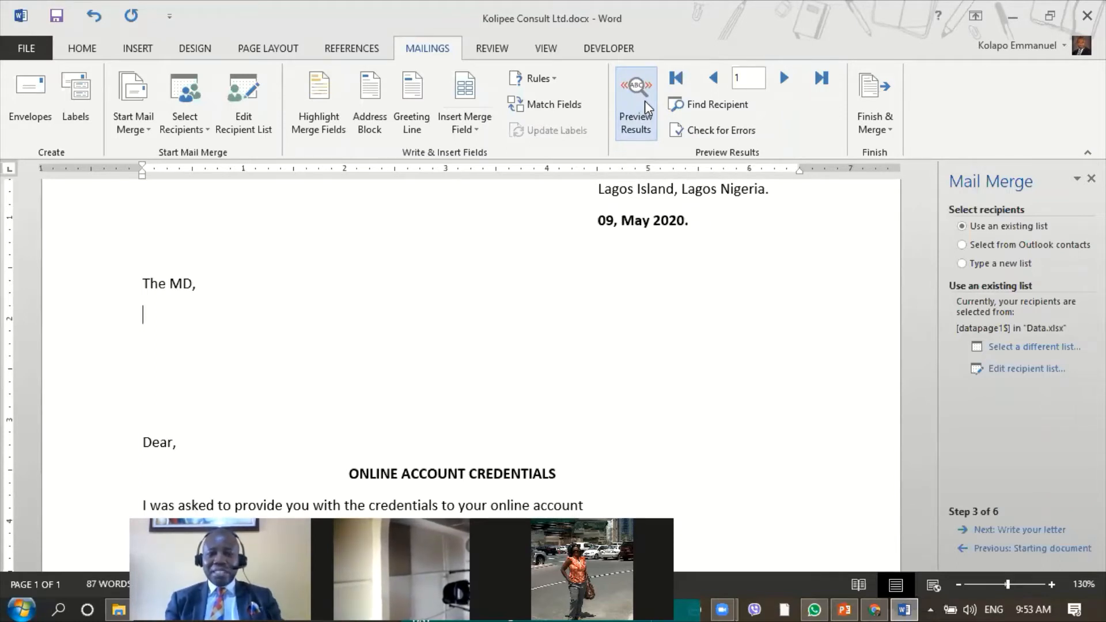
left_click(645, 102)
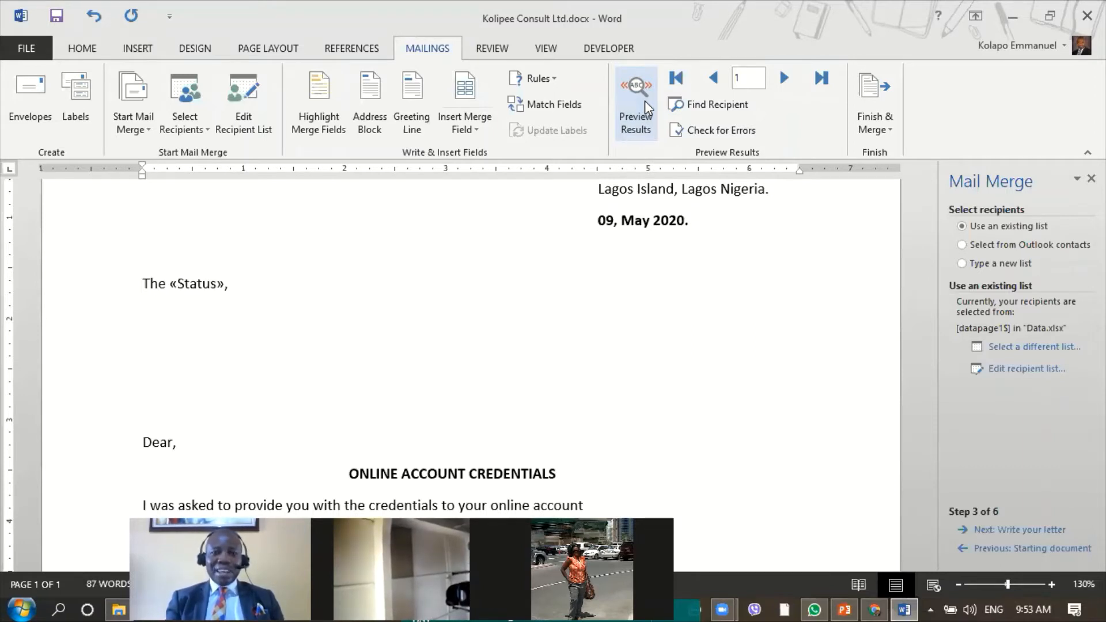
- Insert the Company merge field on the line below Status, followed by a comma and a new line
left_click(472, 132)
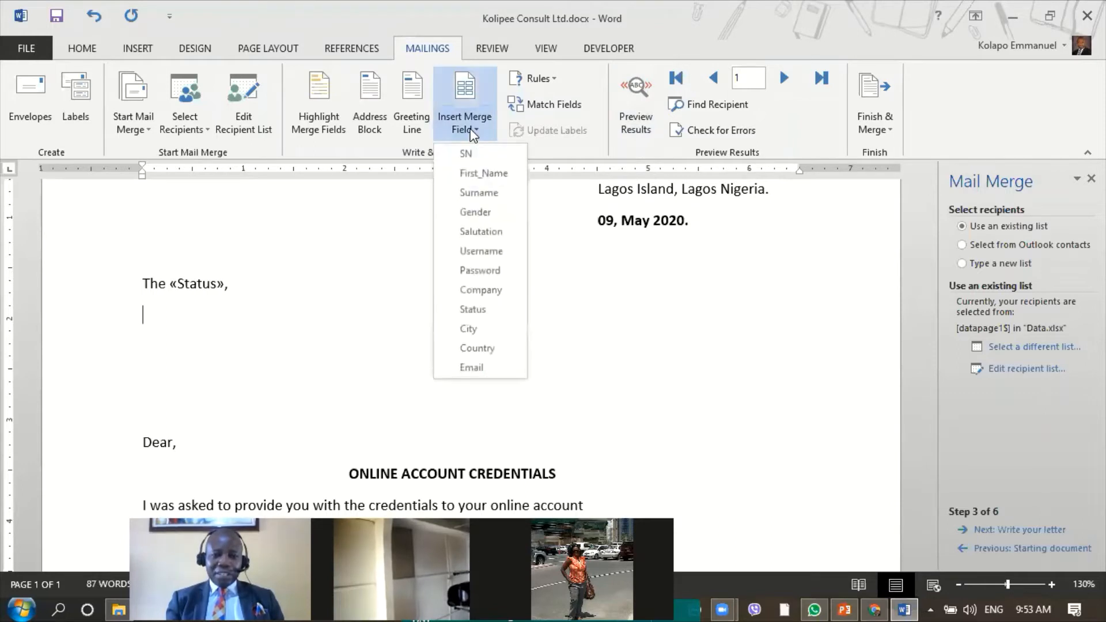
left_click(481, 291)
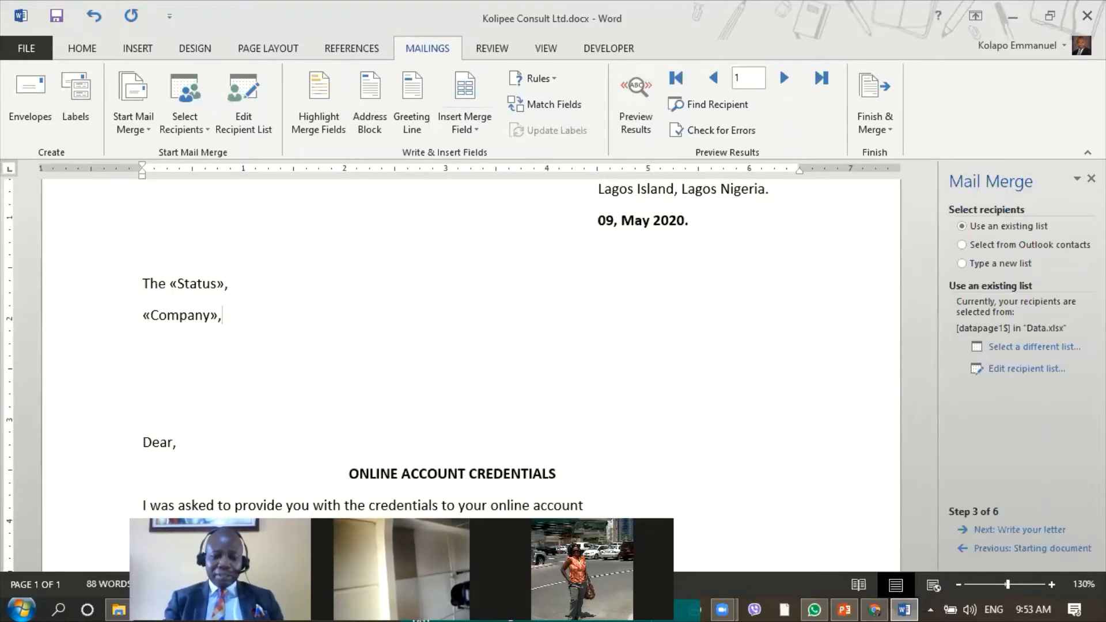
key("Return")
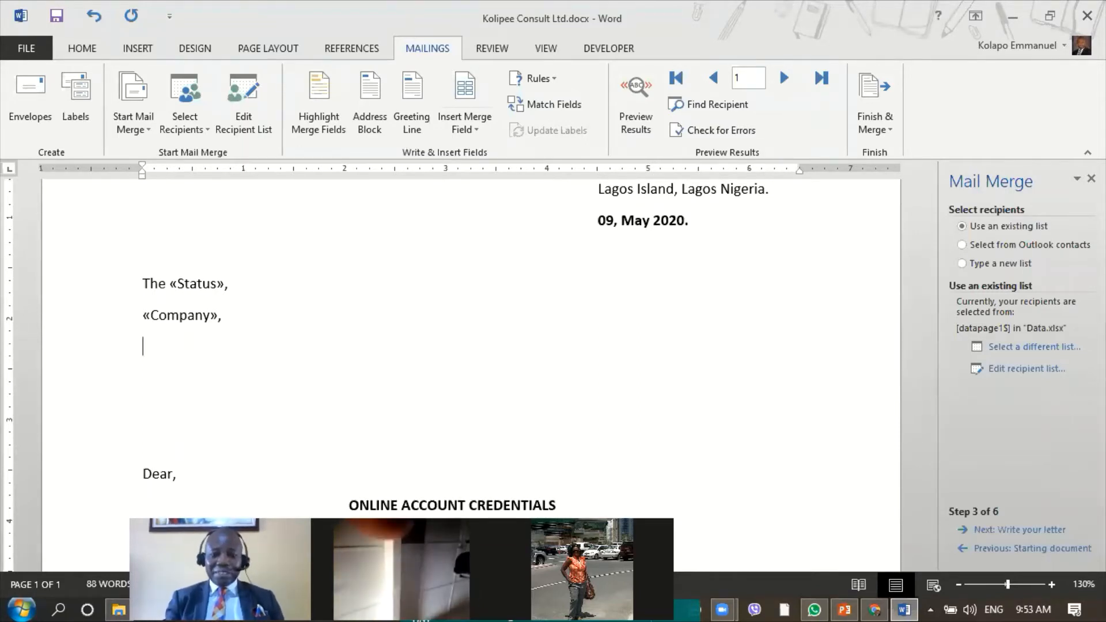
- Insert the City and Country merge fields on the line below Company and end it with a period
left_click(482, 128)
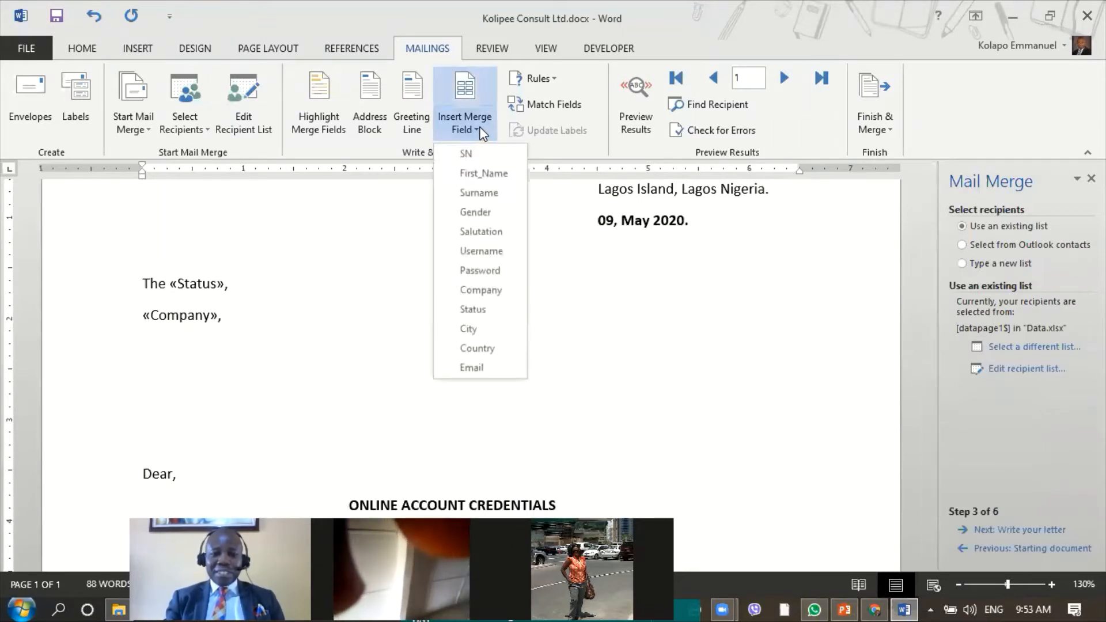
left_click(492, 332)
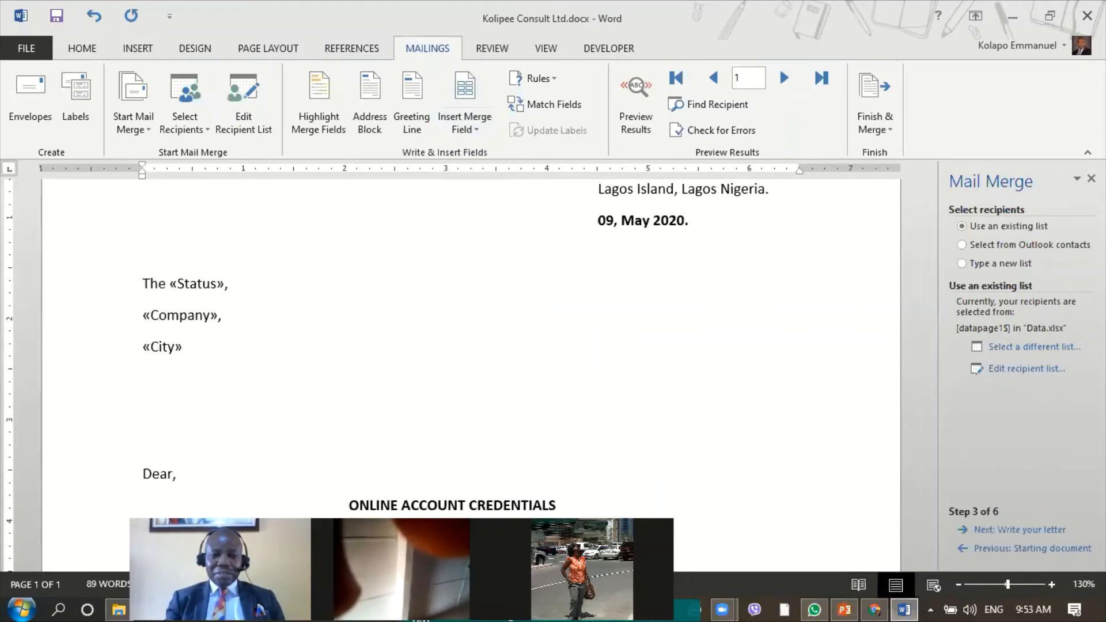
left_click(472, 131)
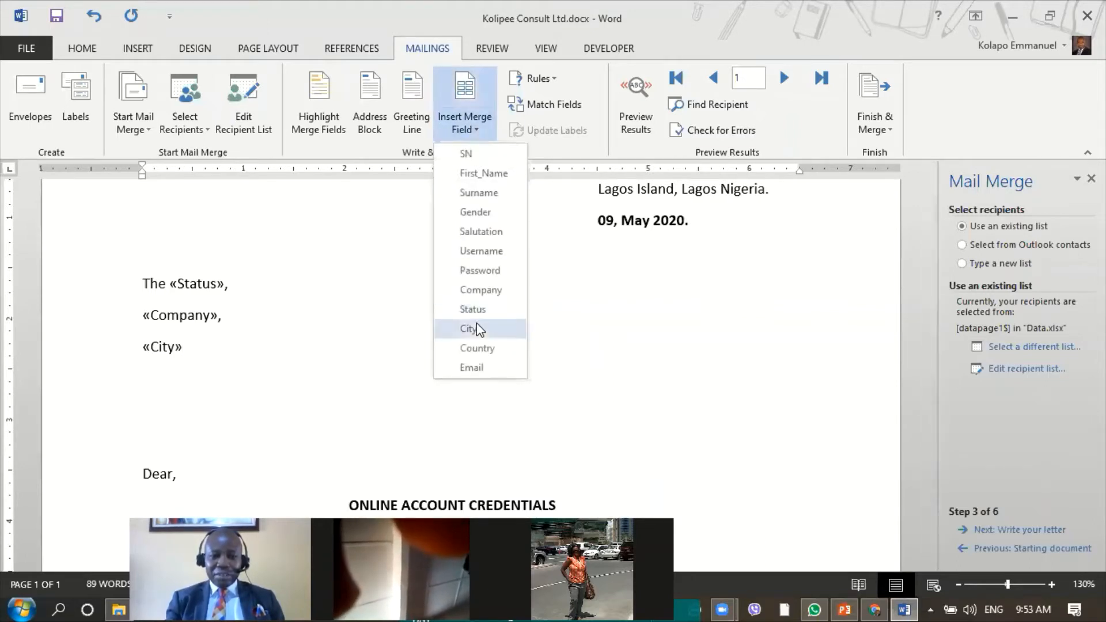
left_click(482, 348)
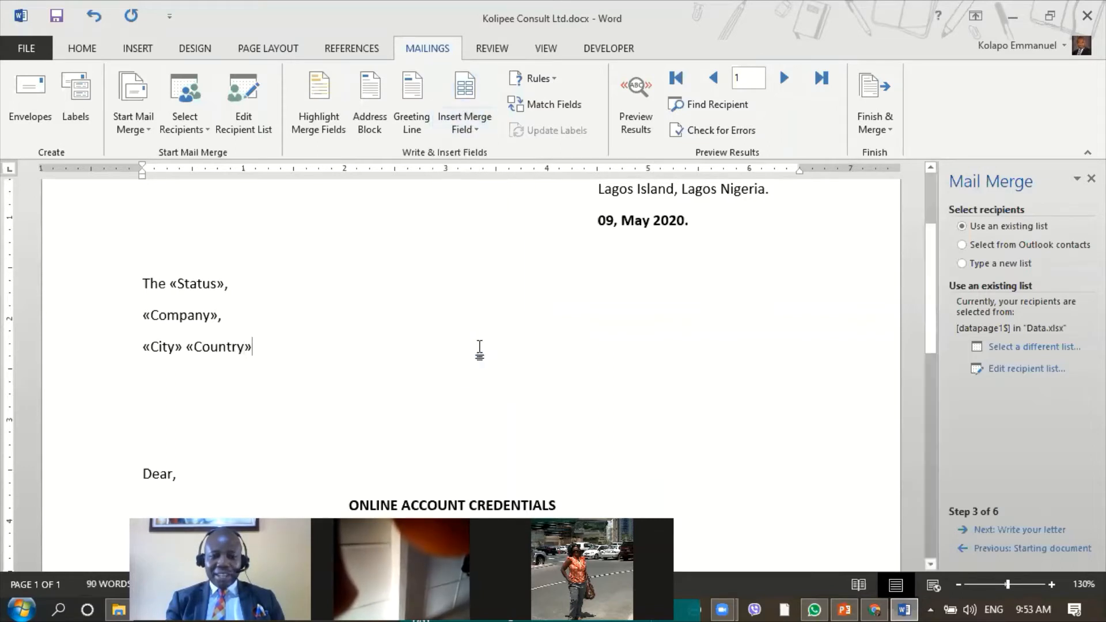
type(".")
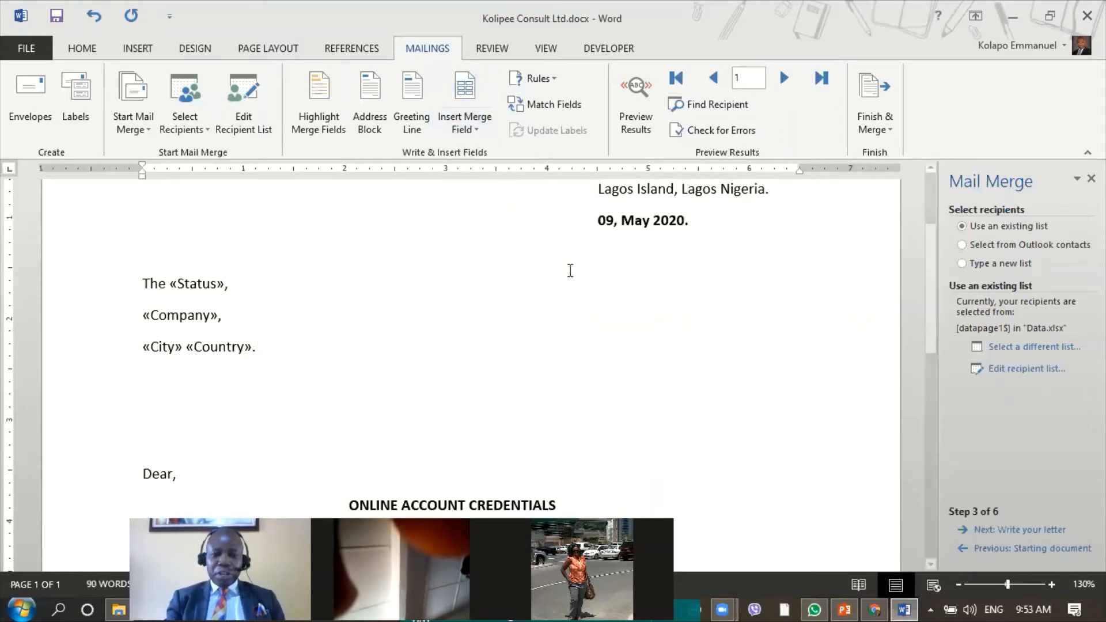
- Preview the merged recipient address, stepping through the records from 1 to 10 and back to 8
left_click(637, 92)
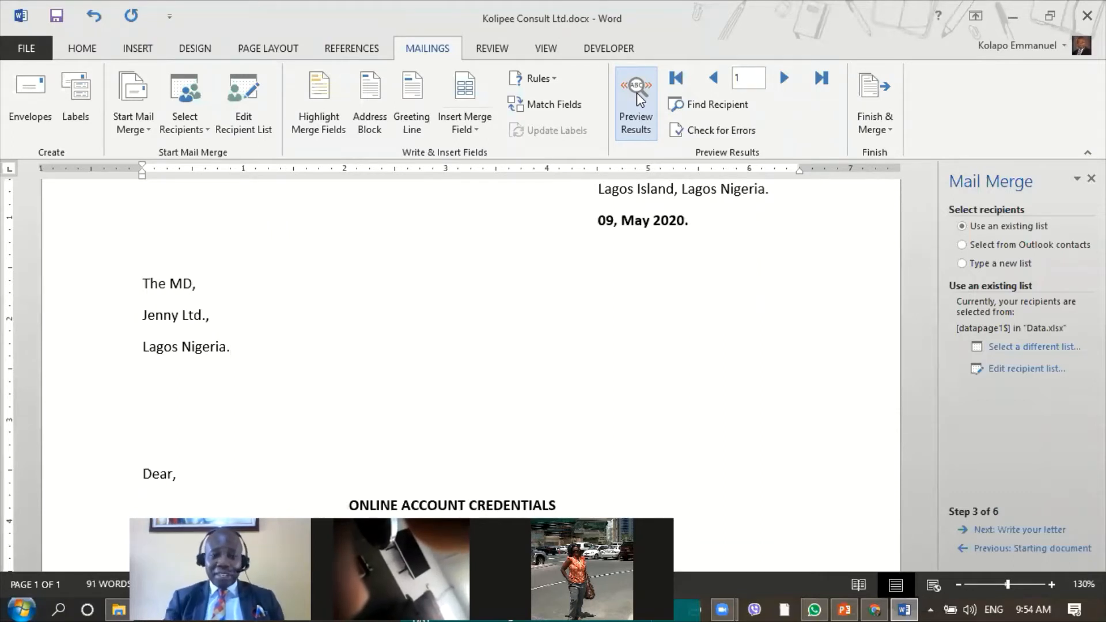
left_click(787, 81)
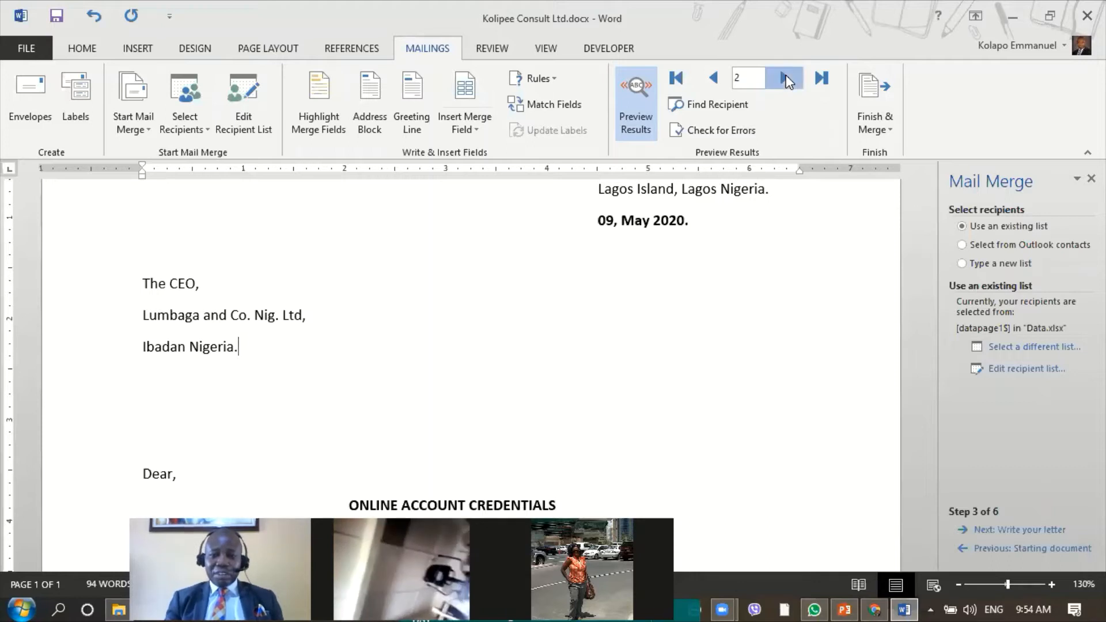
left_click(785, 78)
left_click(785, 77)
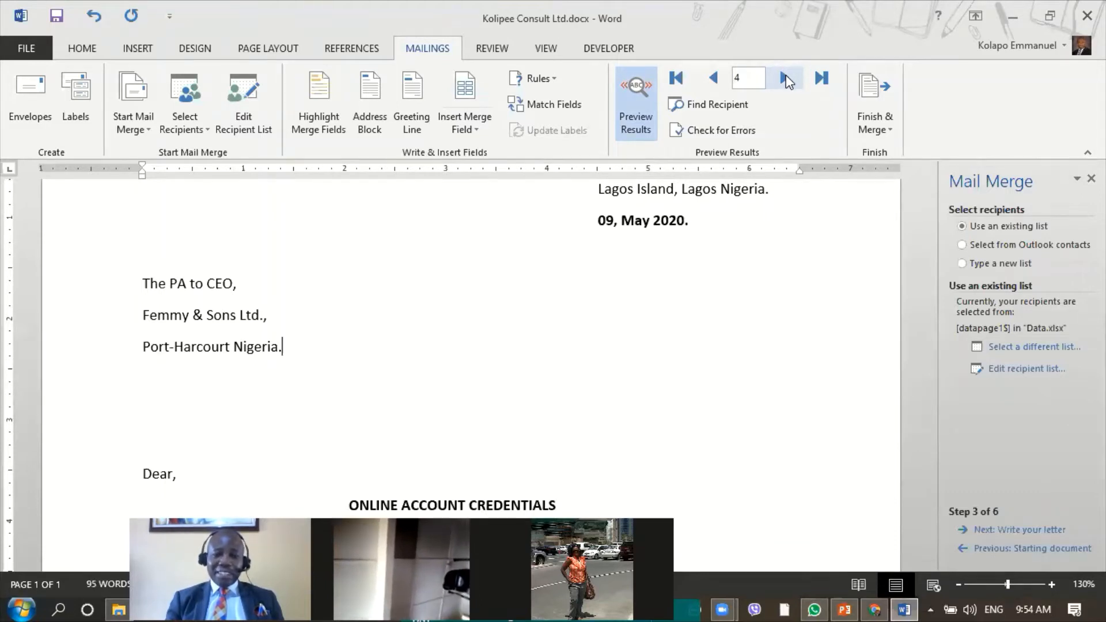
left_click(786, 78)
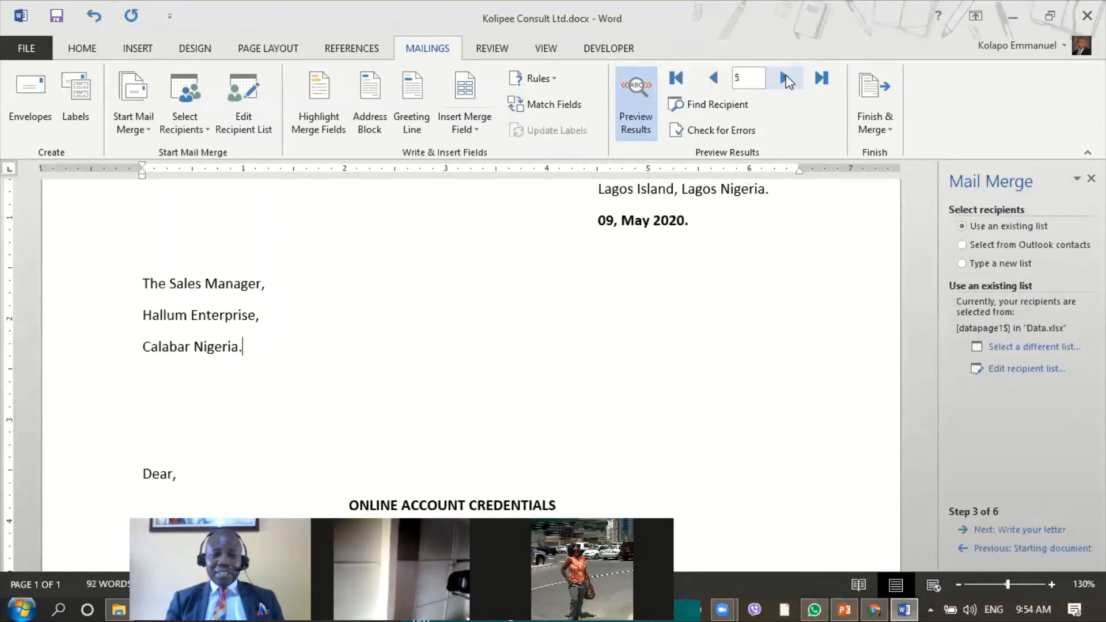
left_click(785, 77)
left_click(786, 78)
left_click(785, 78)
left_click(786, 77)
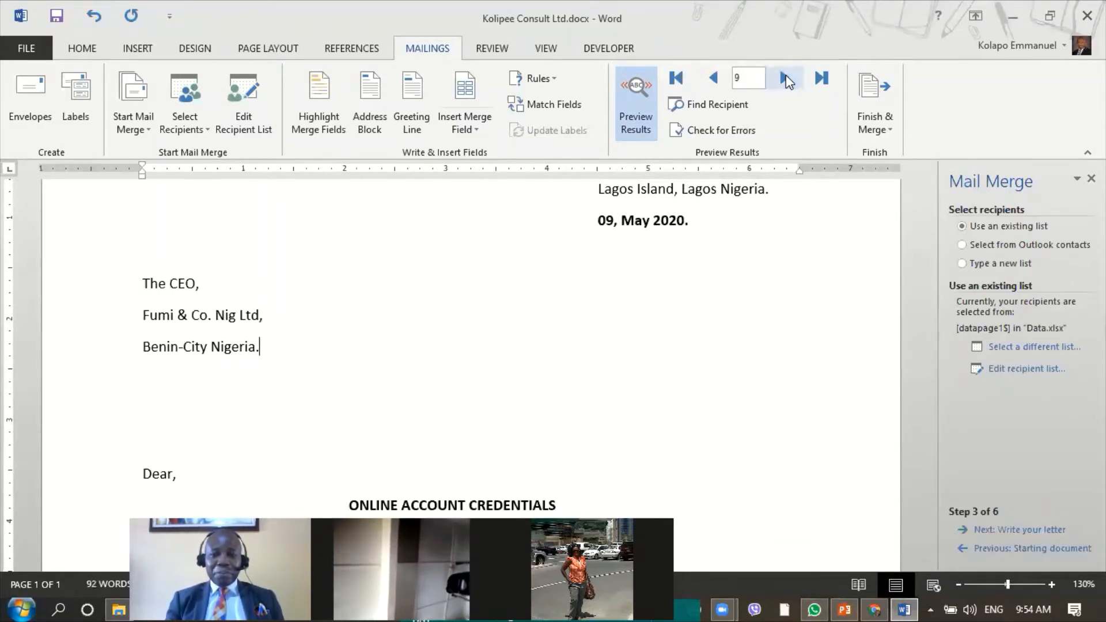
left_click(786, 78)
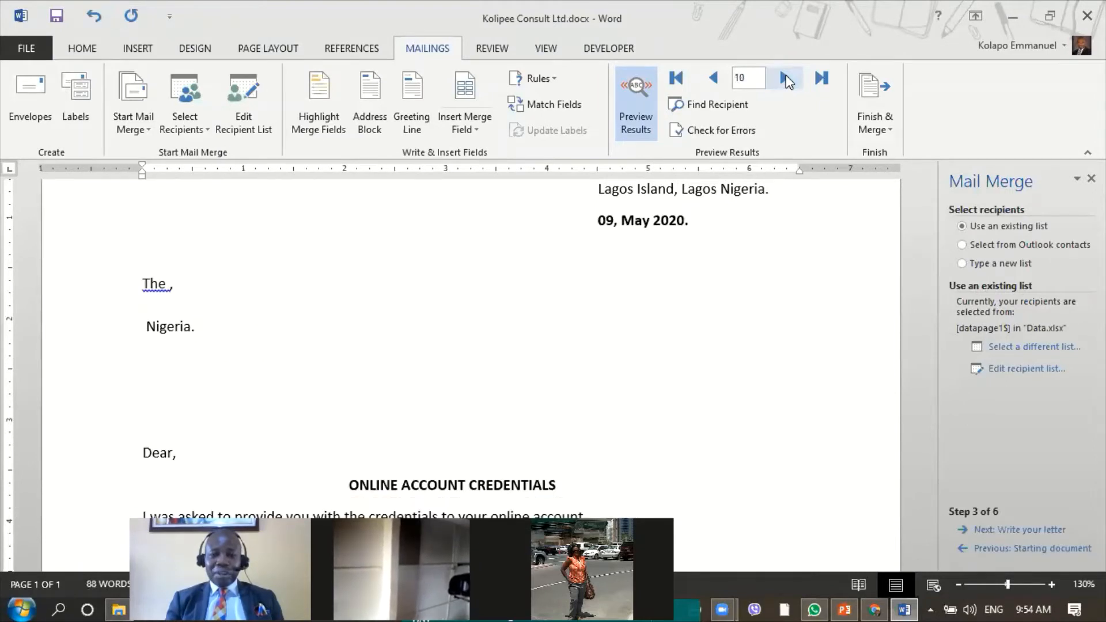
left_click(712, 80)
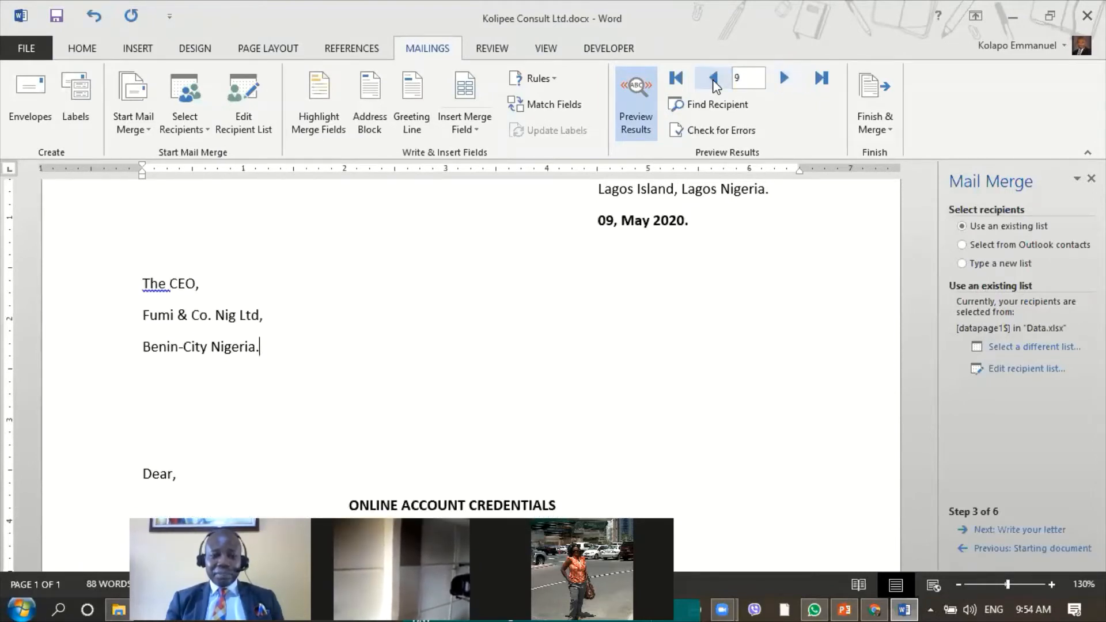
left_click(713, 79)
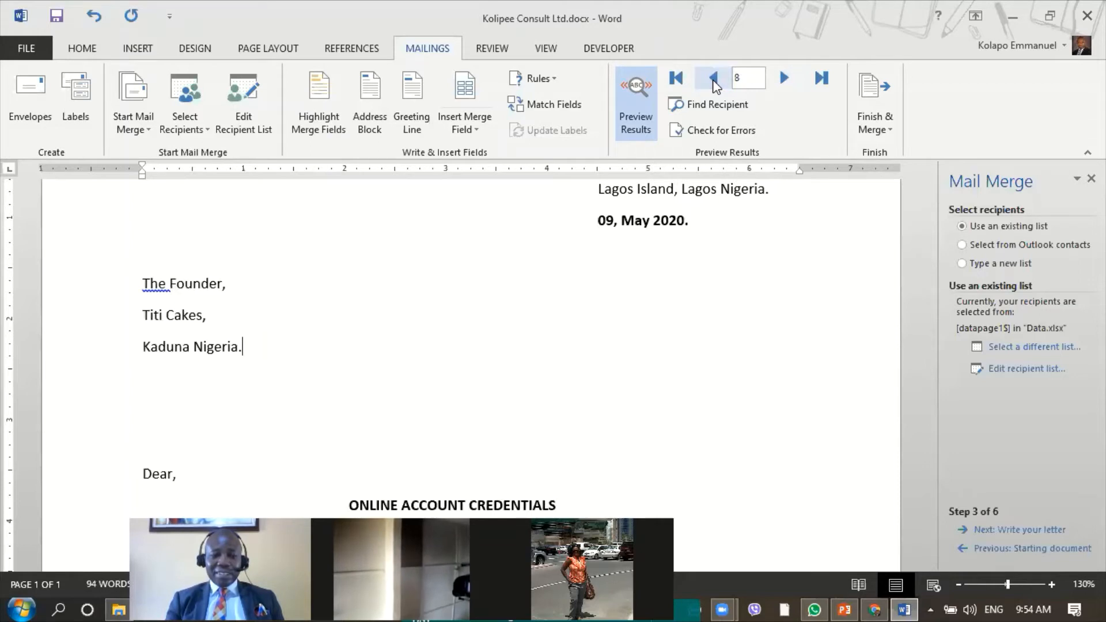
- Step the merged address preview back from record 8 to record 1, and return to showing the merge field codes
left_click(713, 80)
left_click(713, 80)
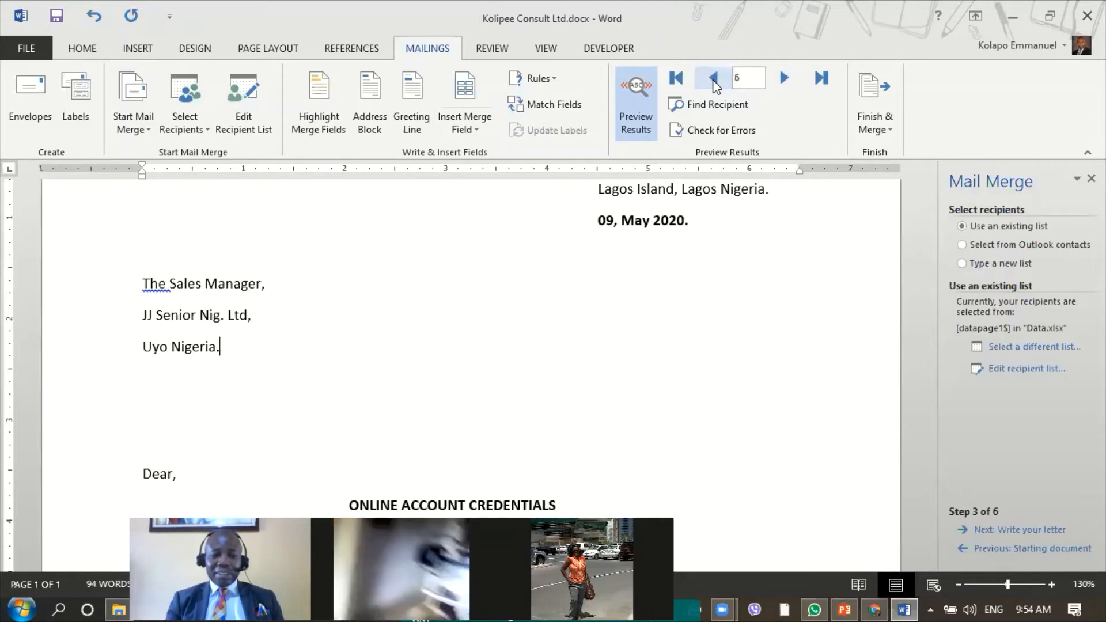
left_click(713, 79)
left_click(713, 80)
left_click(713, 79)
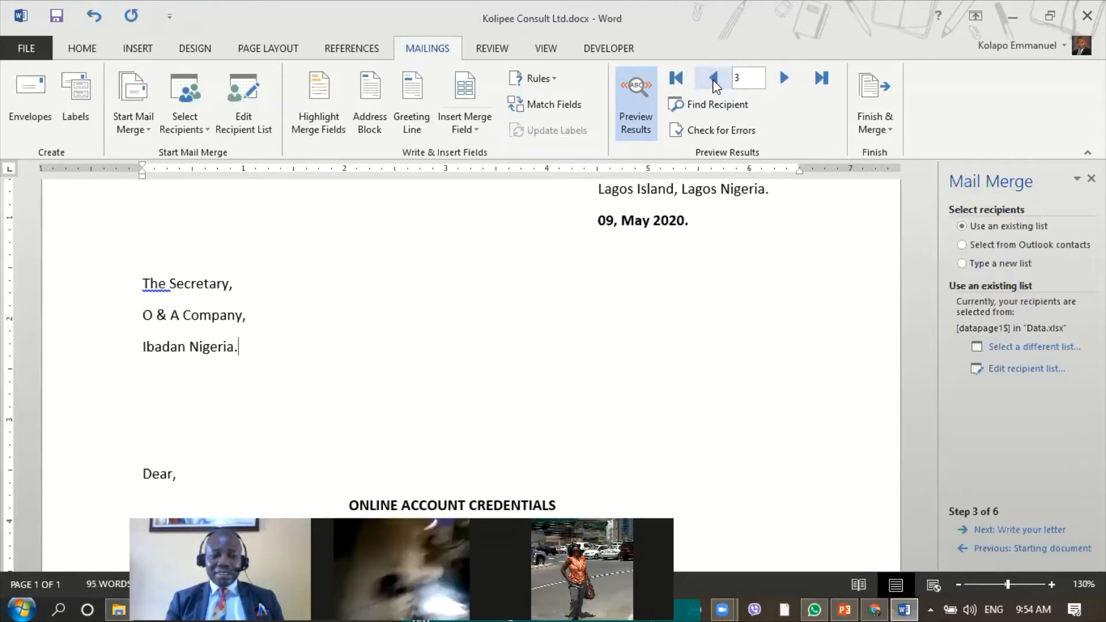
left_click(714, 80)
left_click(713, 80)
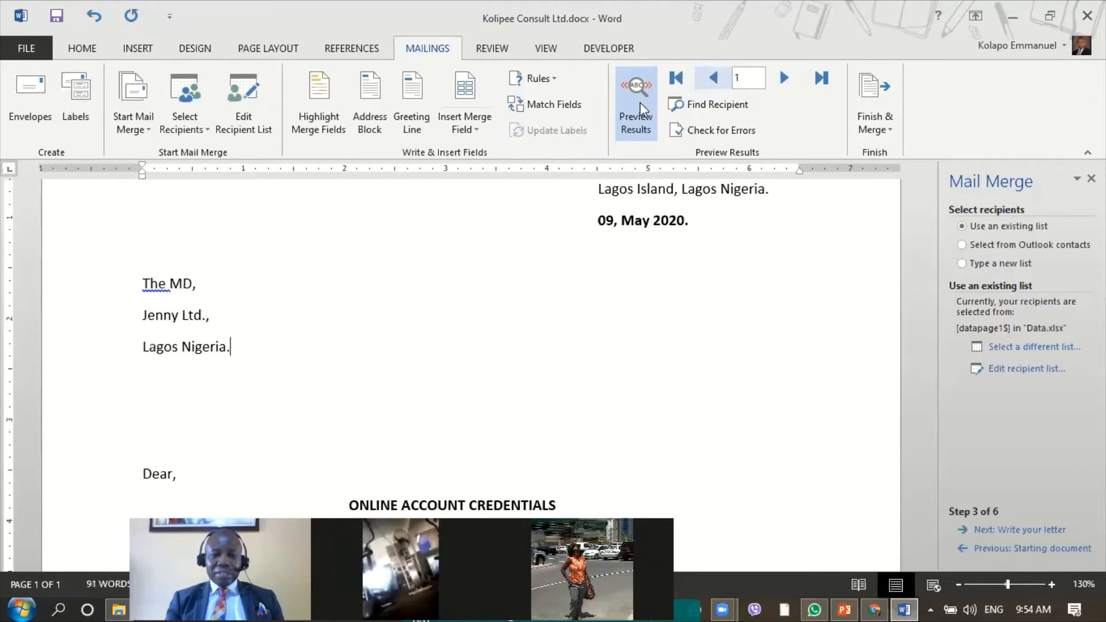
left_click(643, 99)
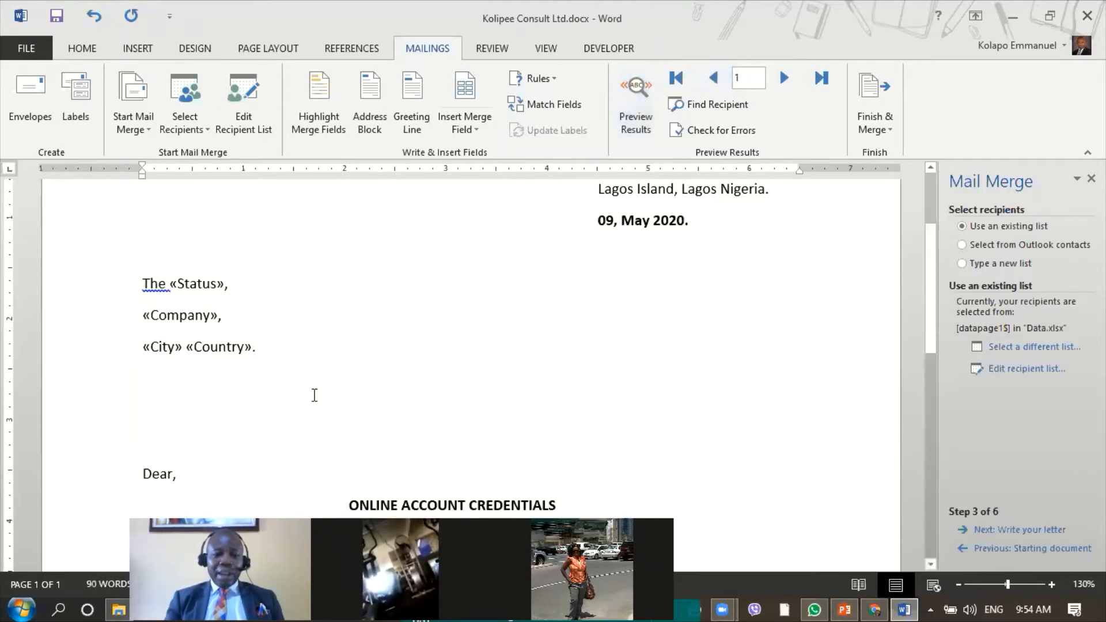
- Insert the Salutation, First_Name and Surname merge fields between "Dear" and its comma, separated by spaces, and add a blank line below the greeting
left_click(173, 474)
type(",")
key("Left")
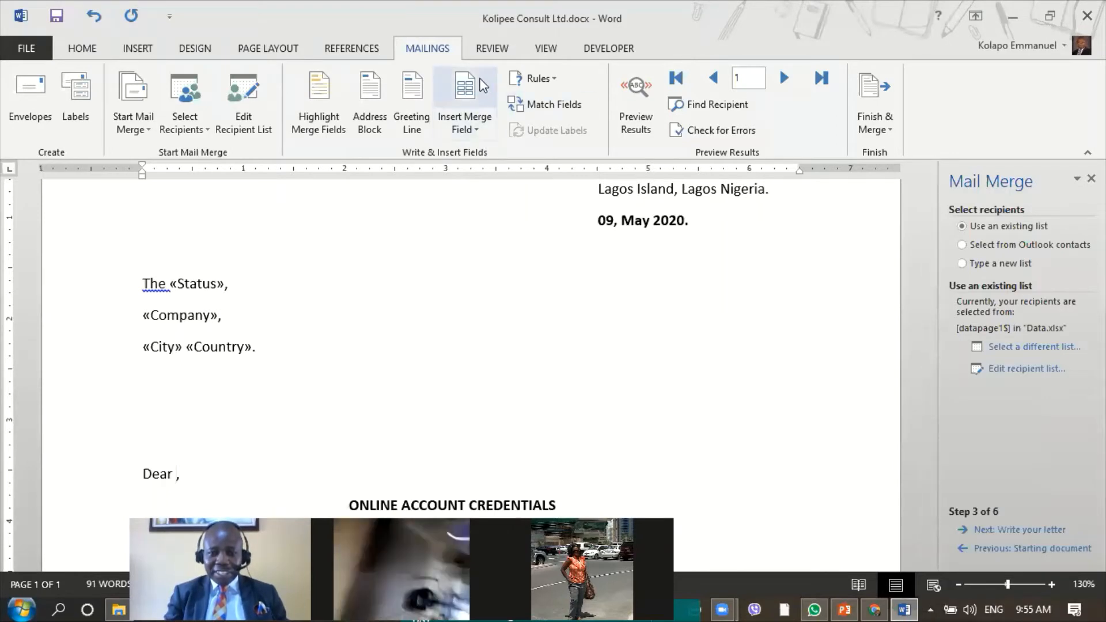
left_click(483, 129)
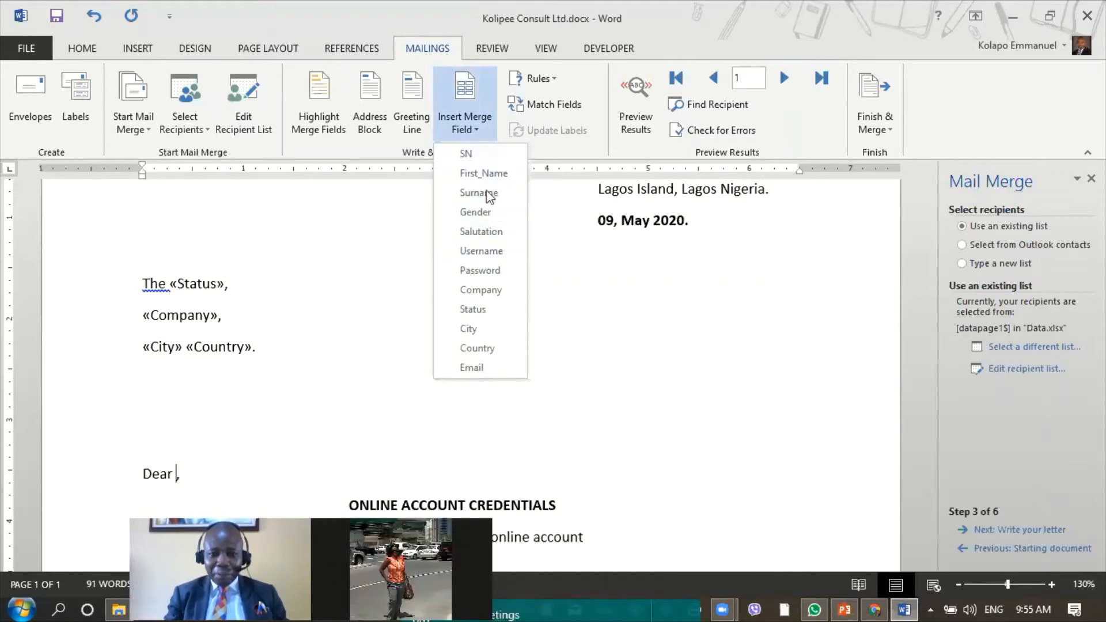
left_click(477, 232)
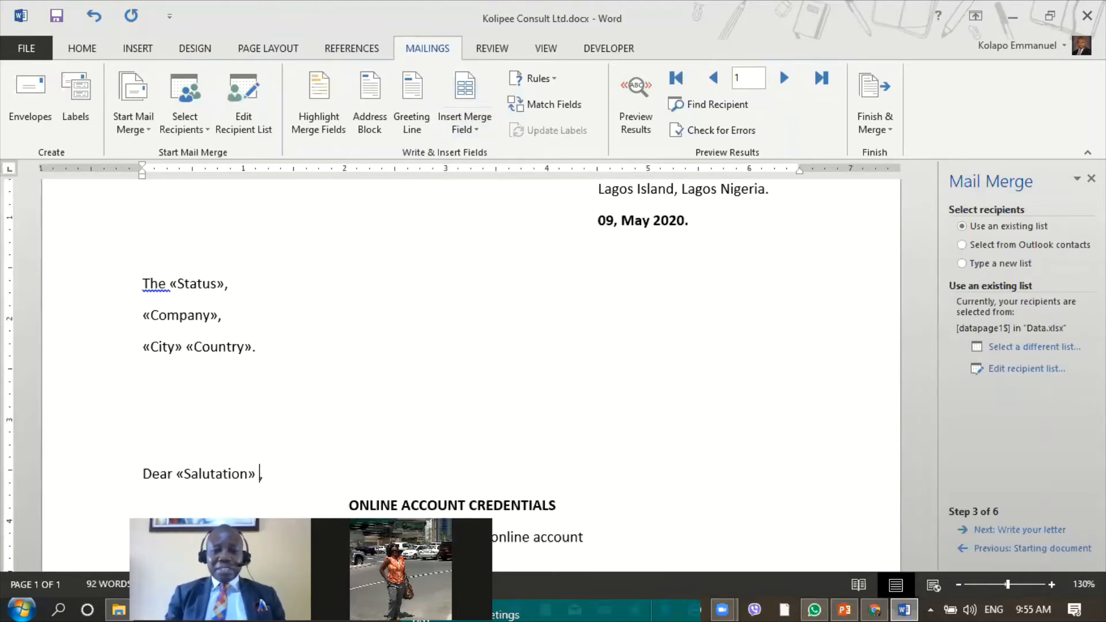
left_click(477, 130)
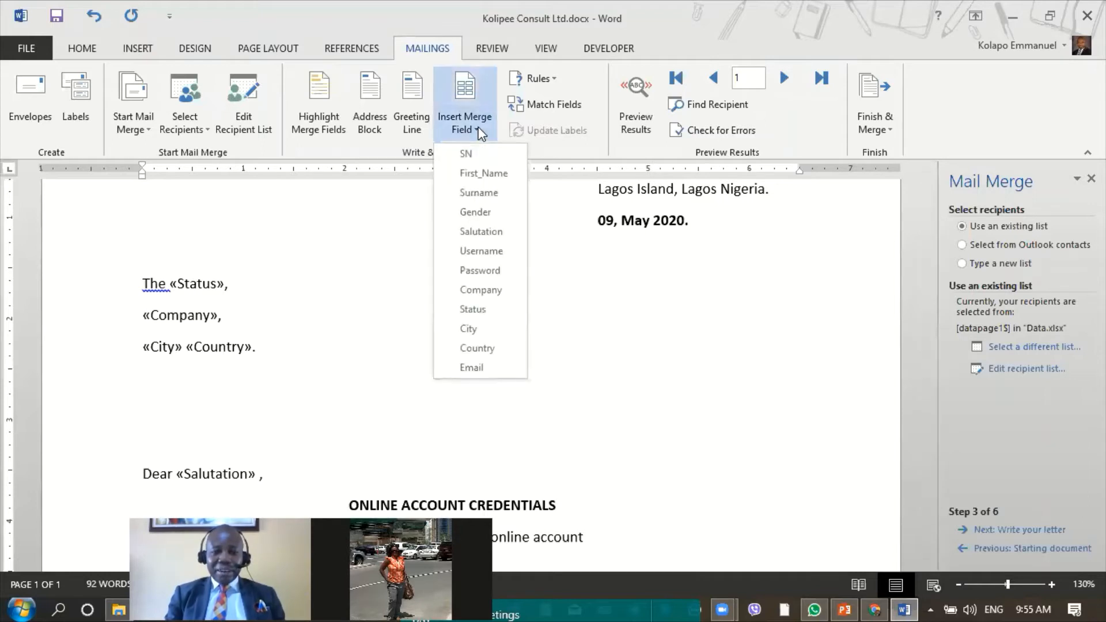
left_click(485, 174)
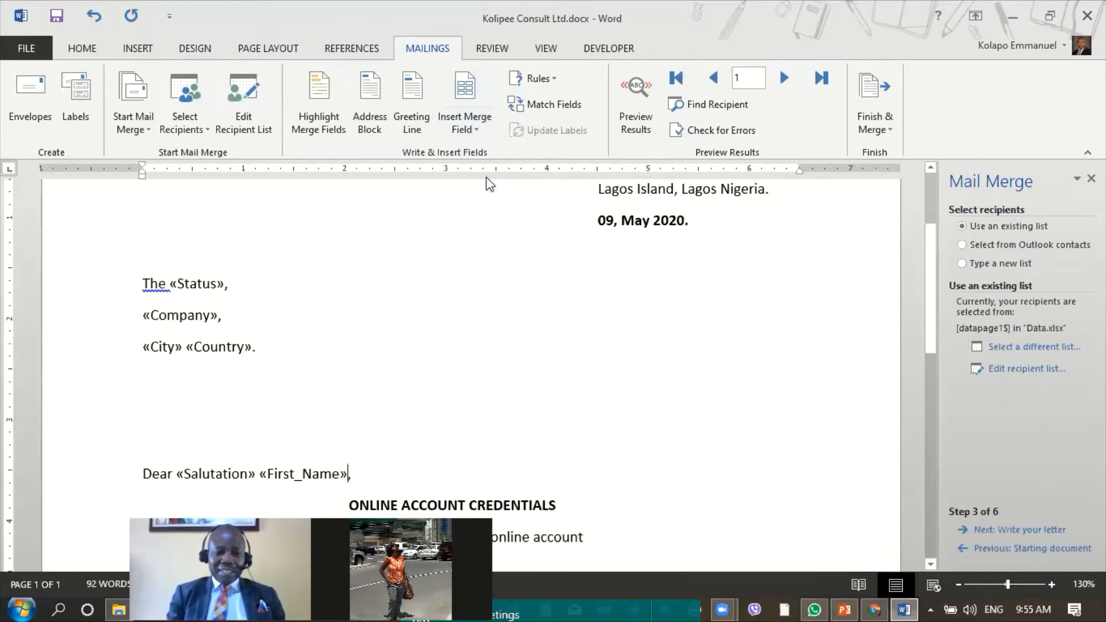
left_click(483, 131)
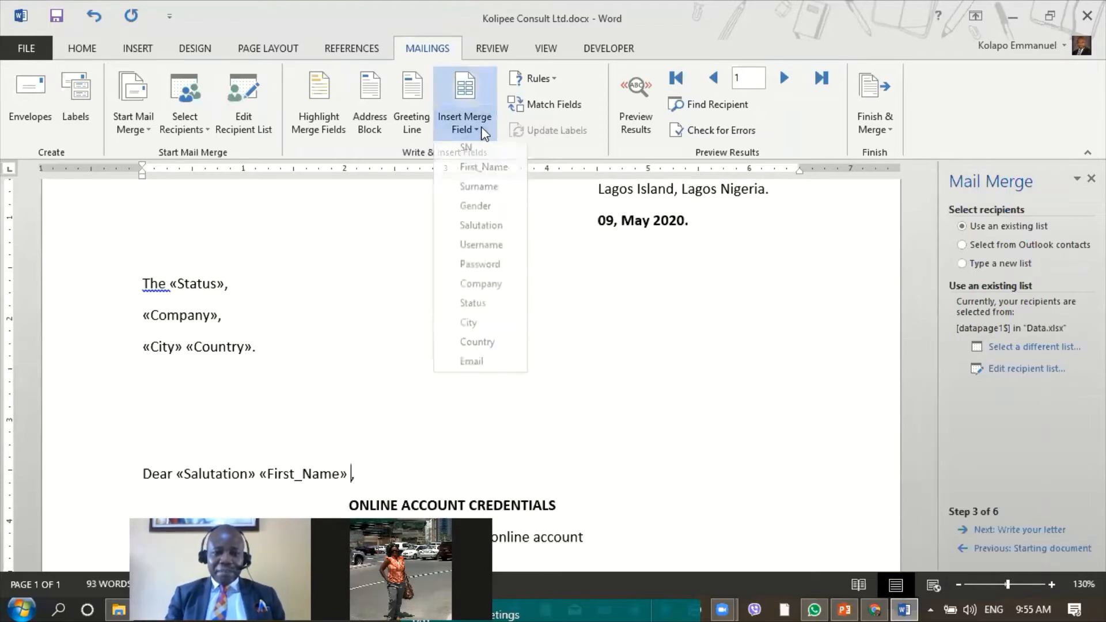
left_click(484, 199)
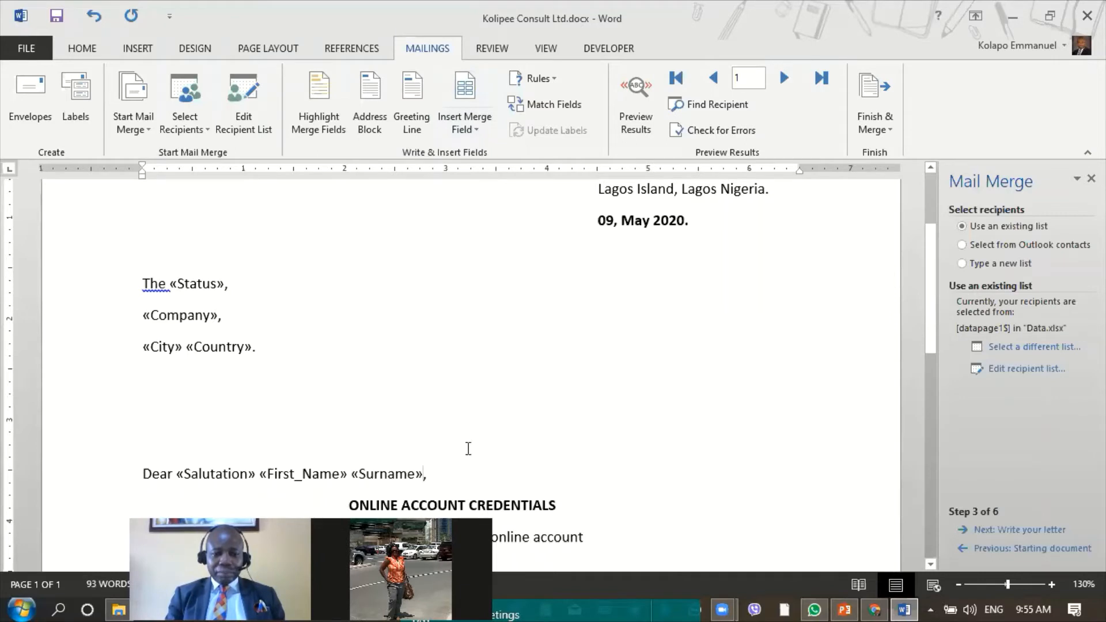
key("Return")
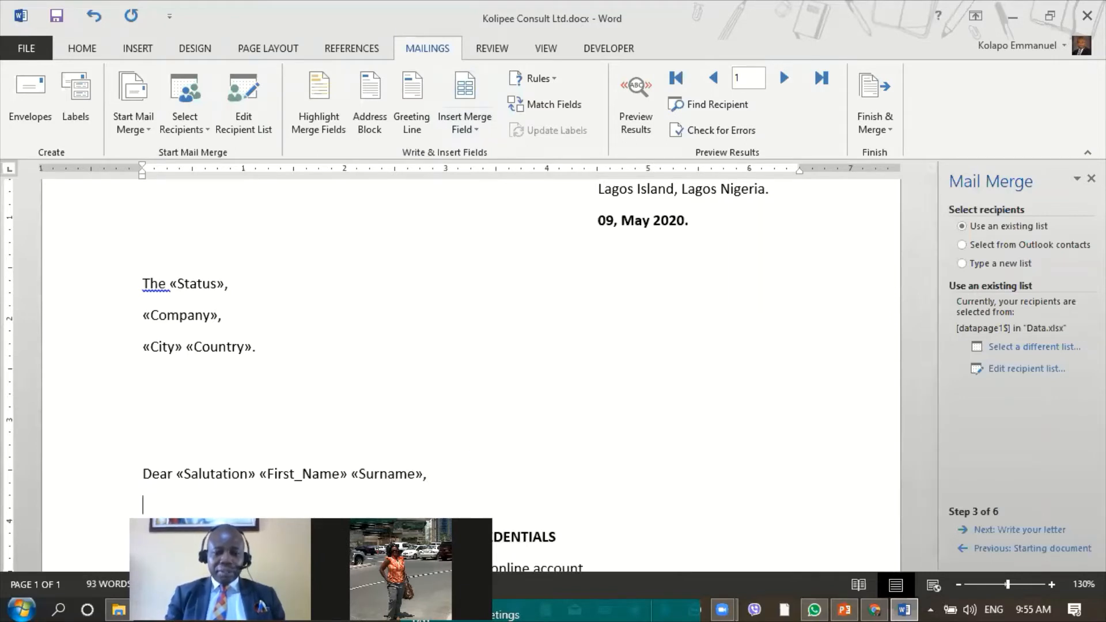
- Preview the merged greeting for records 1 to 3, go back to record 1, and return to showing the merge field codes
left_click(640, 104)
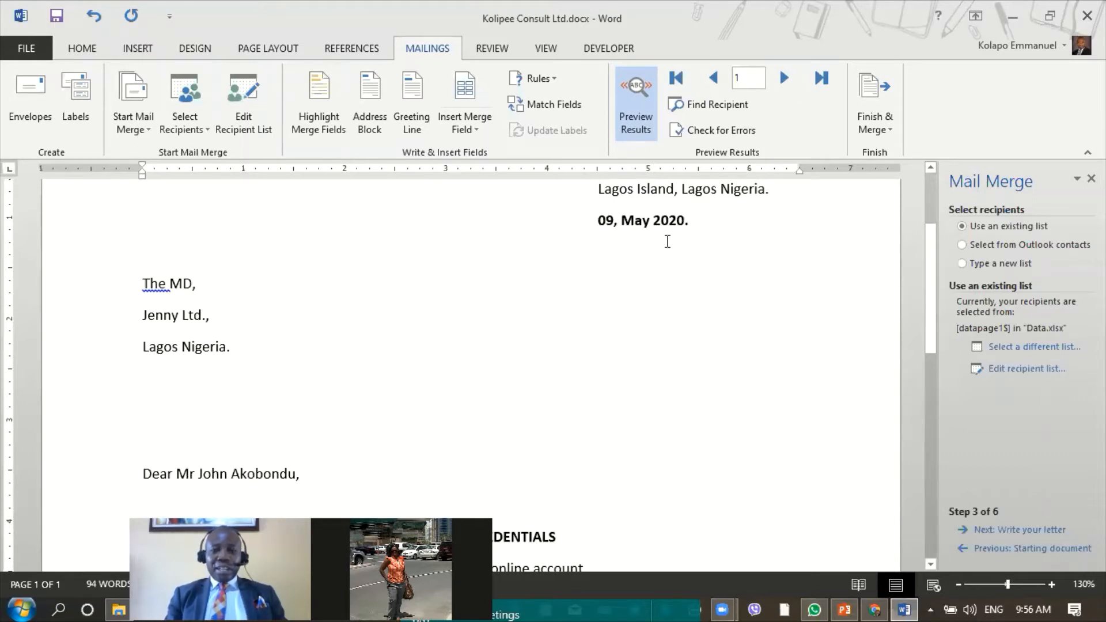
left_click(786, 79)
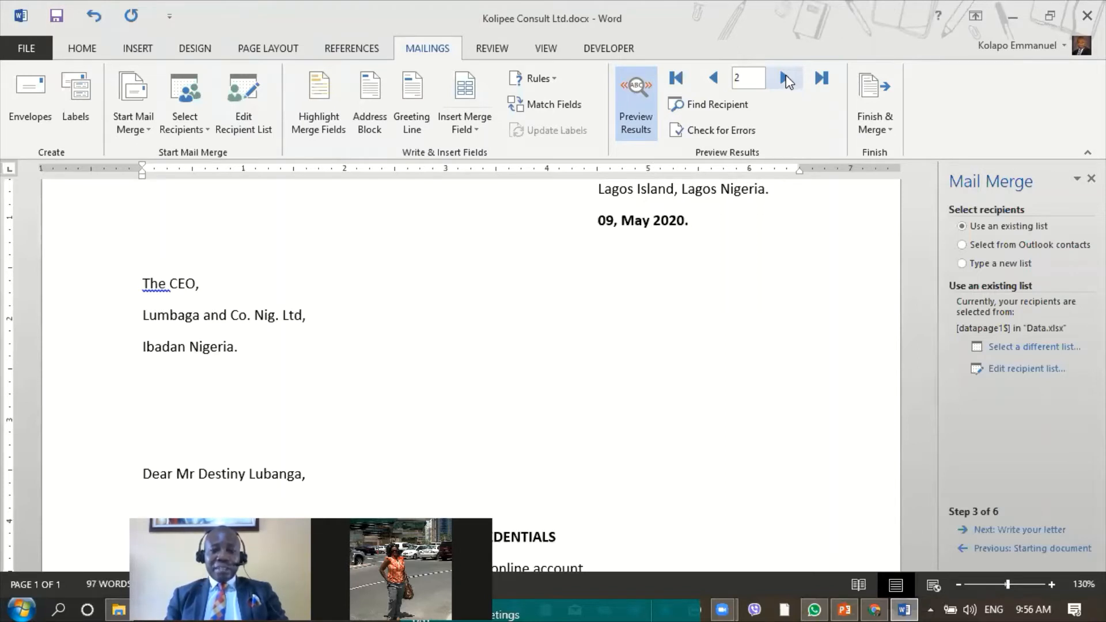
left_click(787, 81)
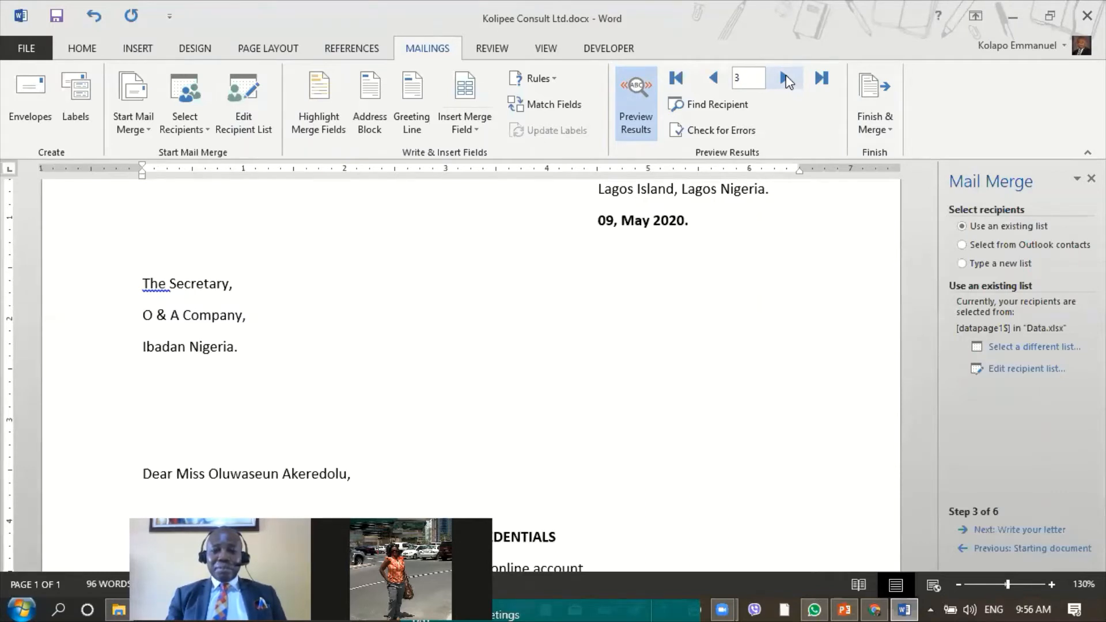
left_click(713, 81)
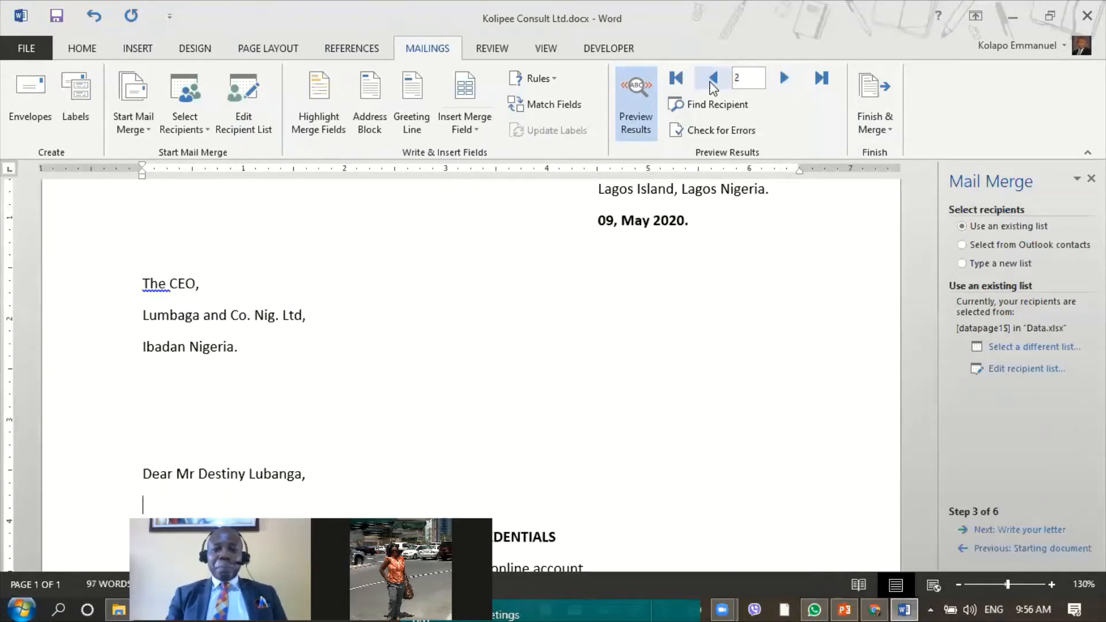
left_click(713, 81)
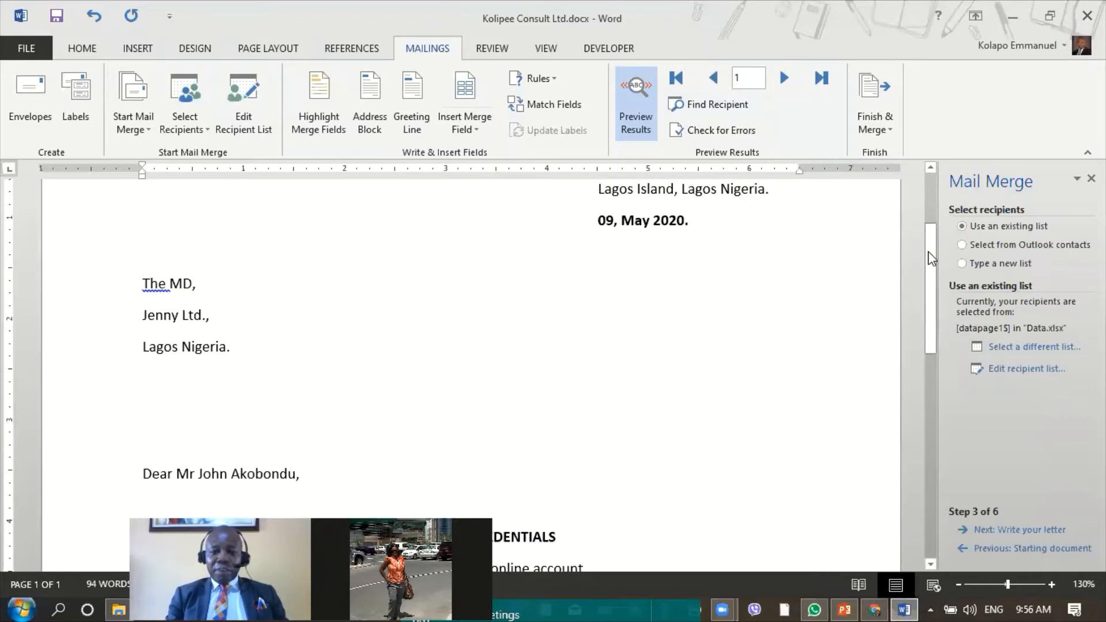
left_click_drag(928, 251, 928, 327)
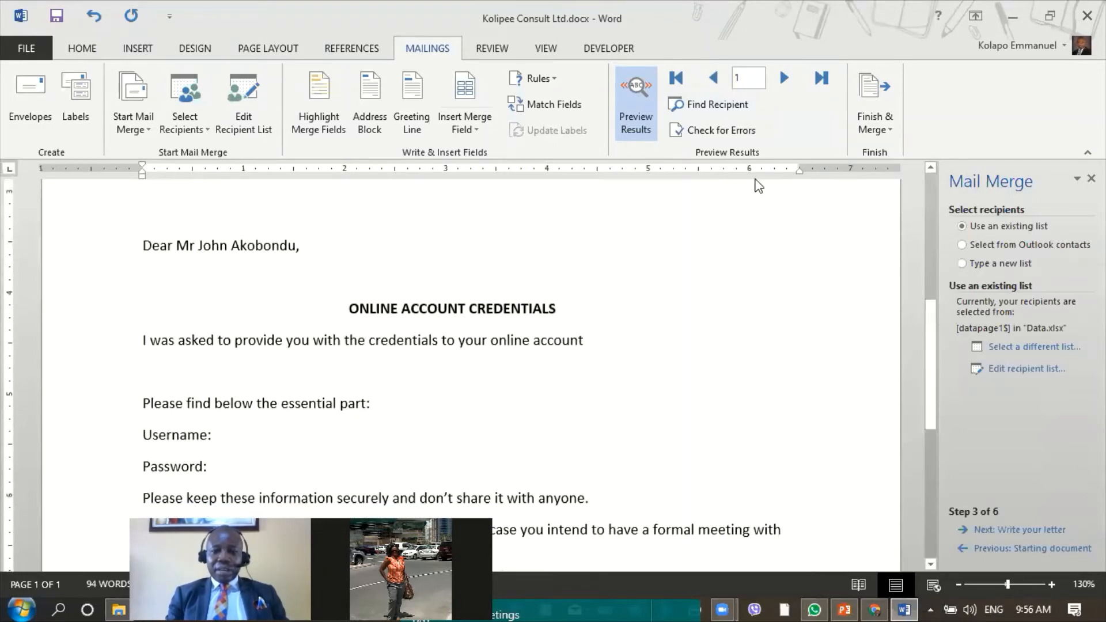
left_click(646, 117)
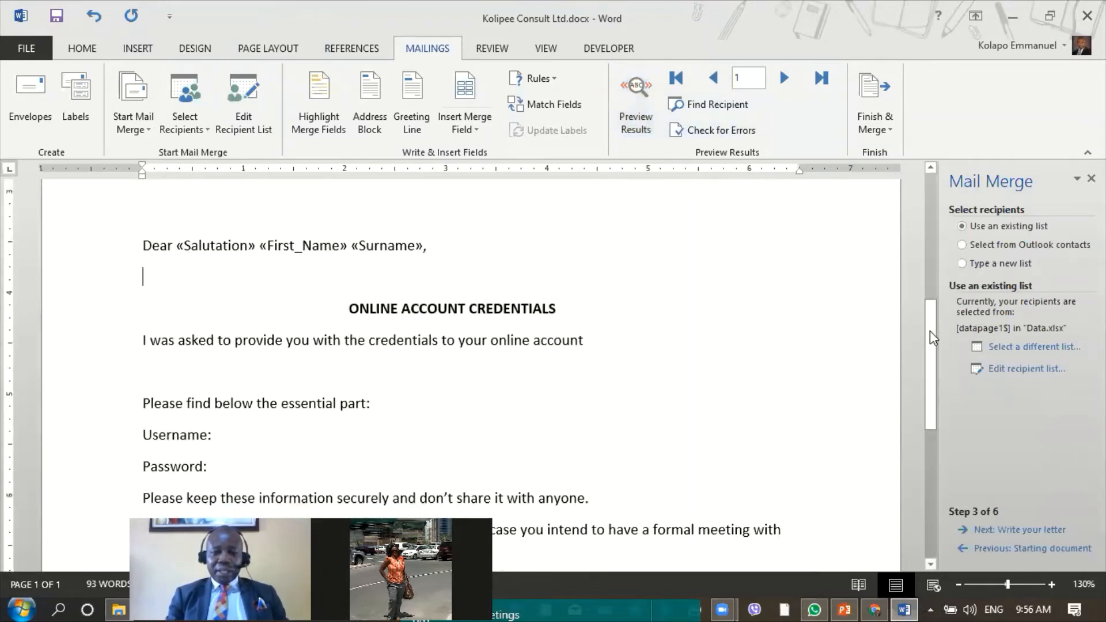
- Insert the Username merge field after "Username:" and the Password merge field after "Password:" in the letter body
left_click_drag(930, 330, 934, 388)
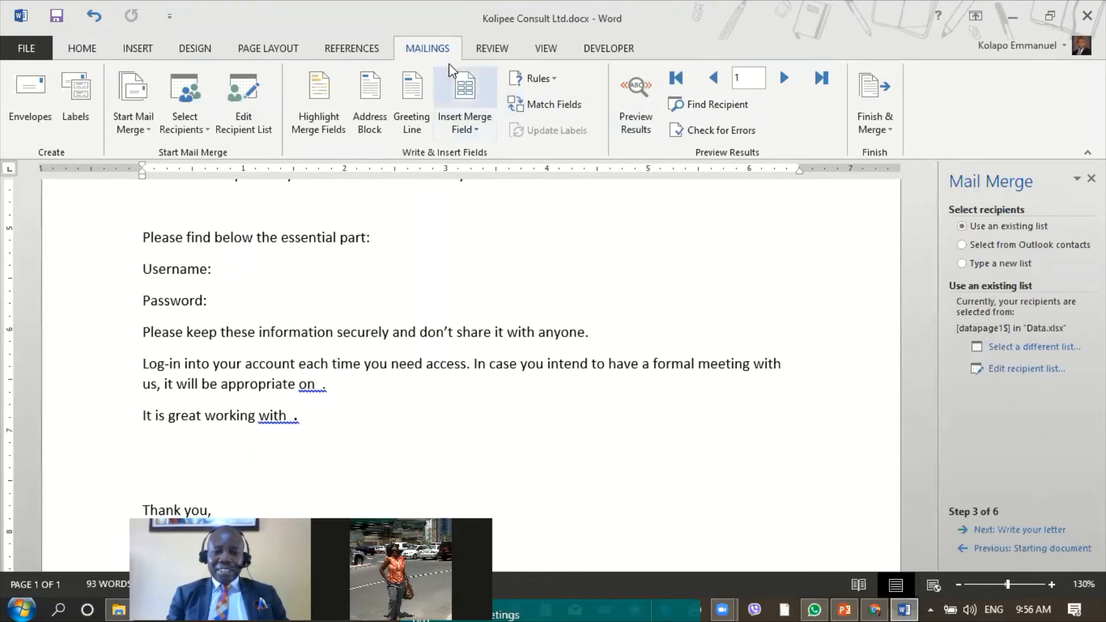
left_click(482, 123)
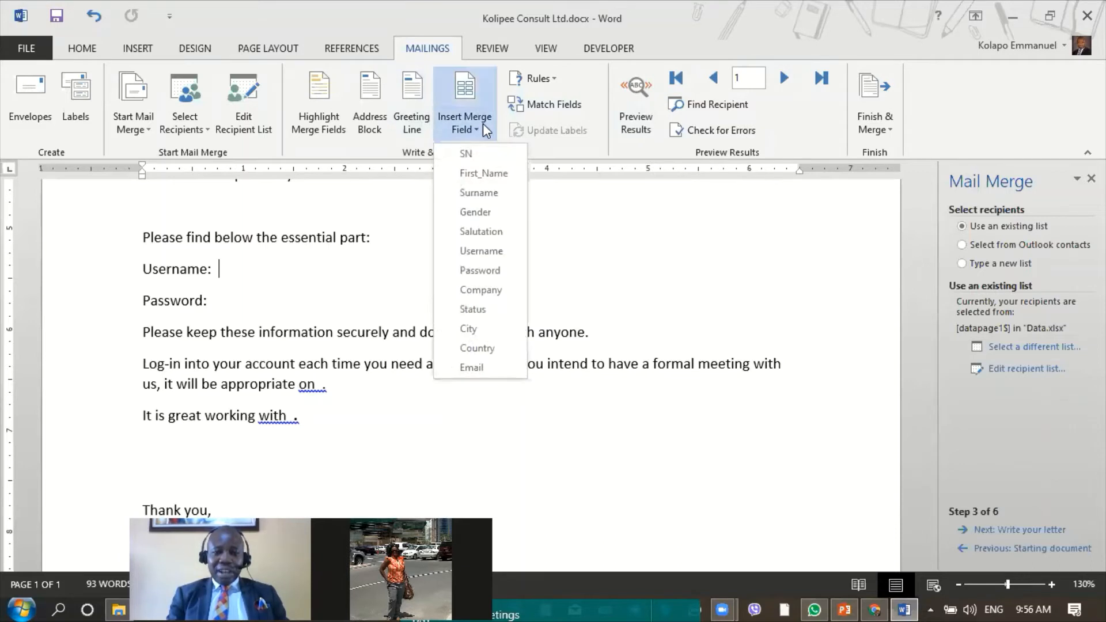
left_click(491, 252)
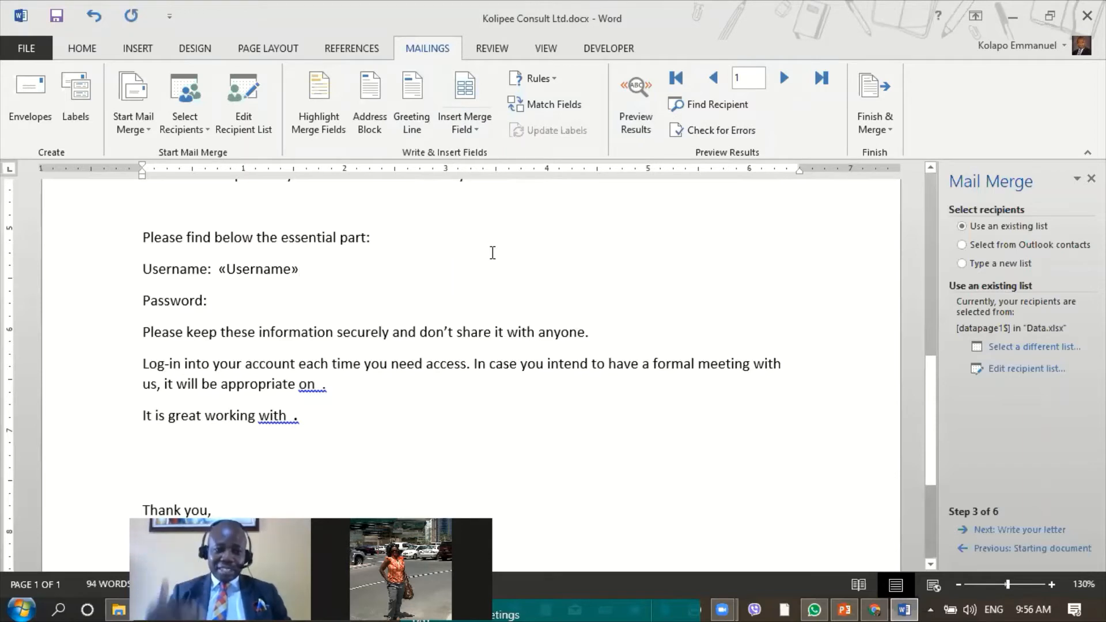
left_click(243, 299)
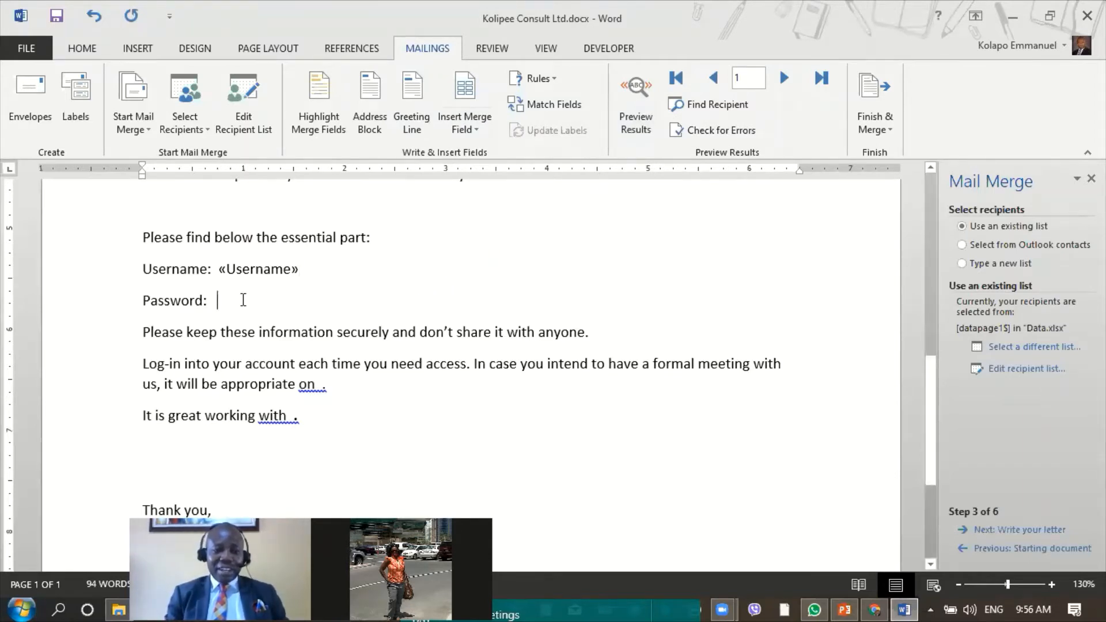
left_click(480, 122)
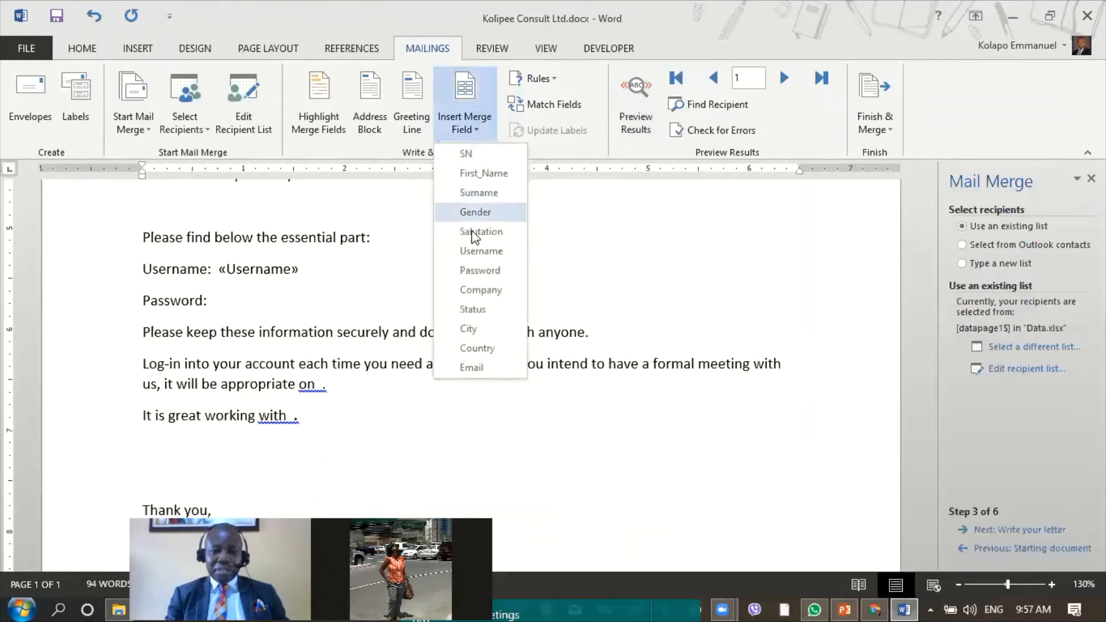
left_click(476, 271)
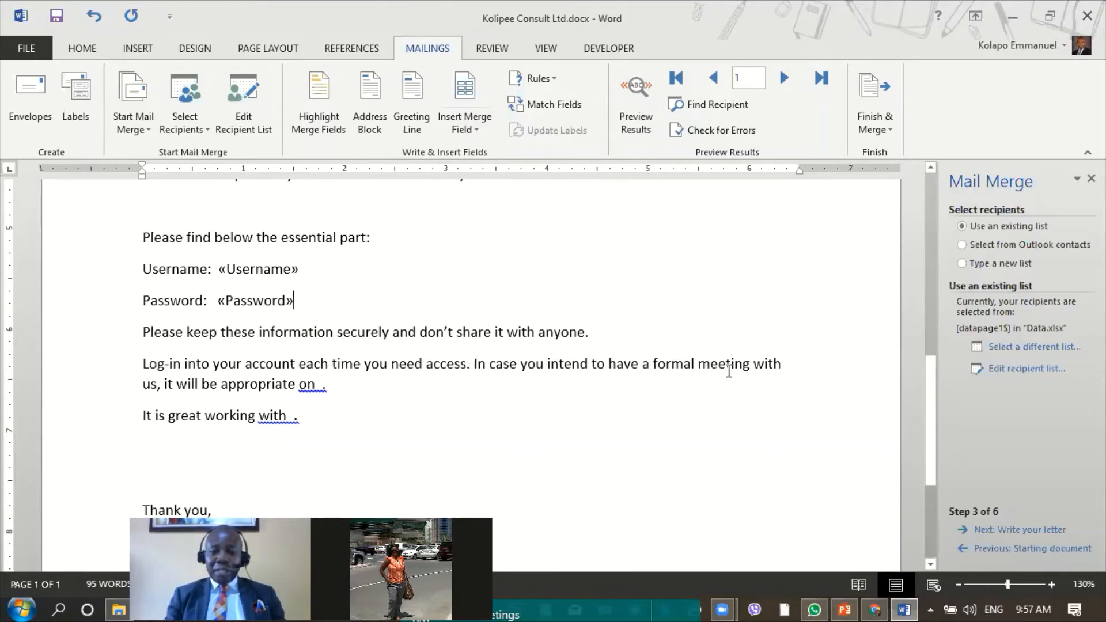
left_click(320, 385)
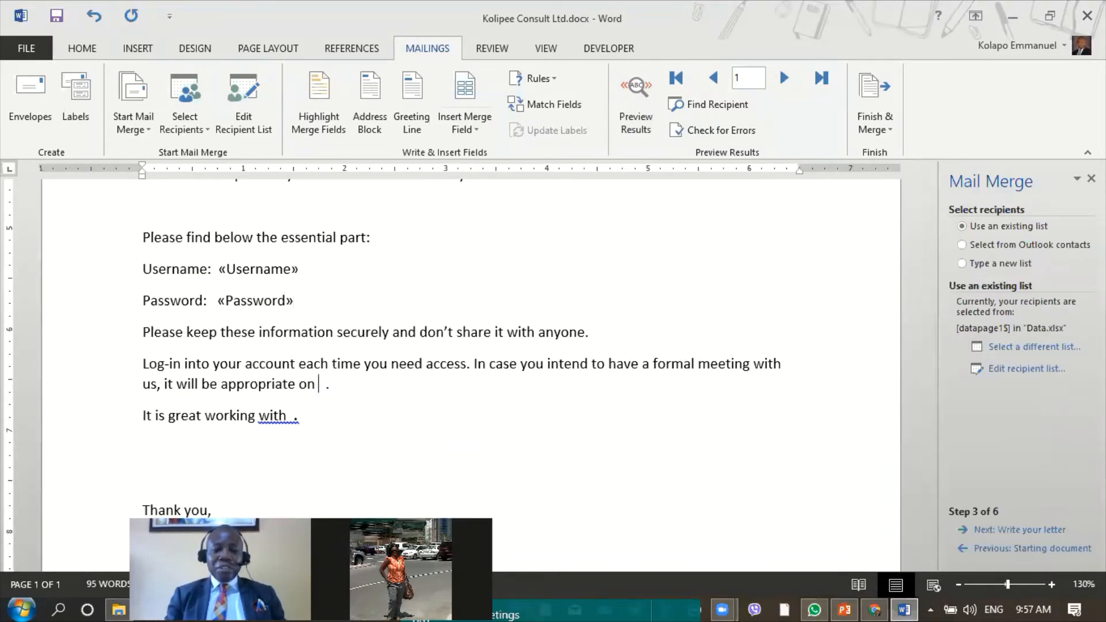
left_click(481, 128)
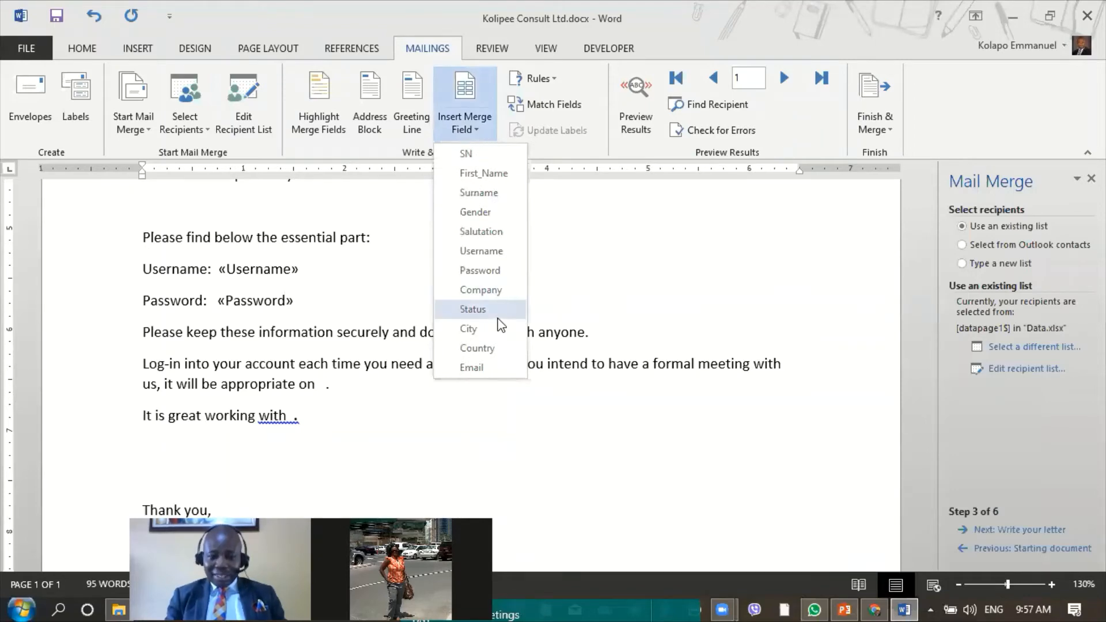
left_click(452, 453)
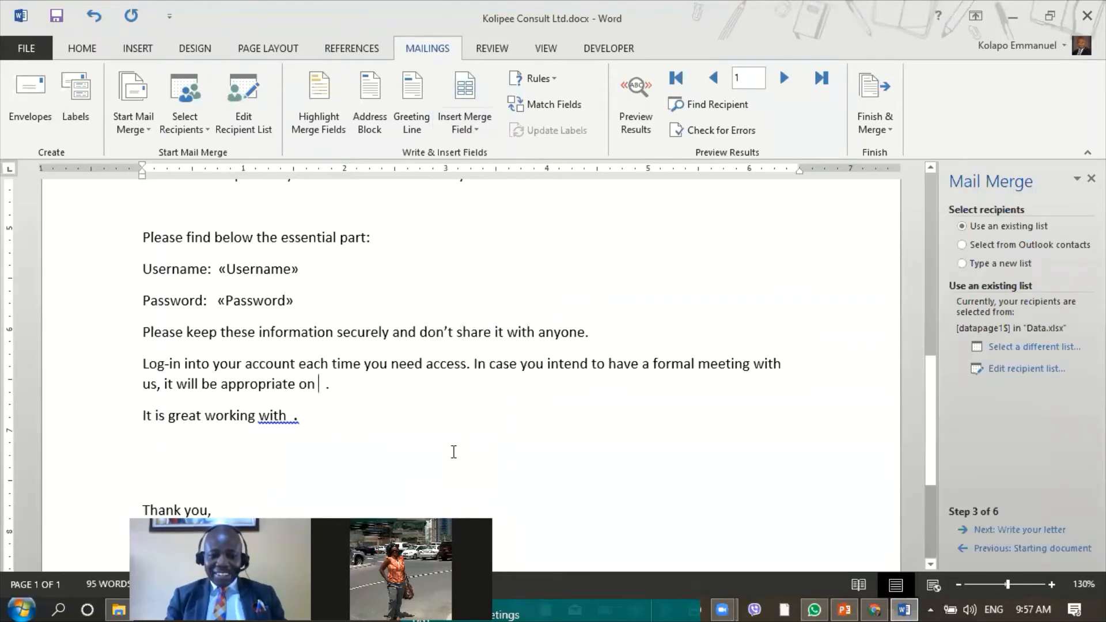
- Replace the ending after "it will be appropriate on" with the meeting date "23 May 2020."
left_click(331, 385)
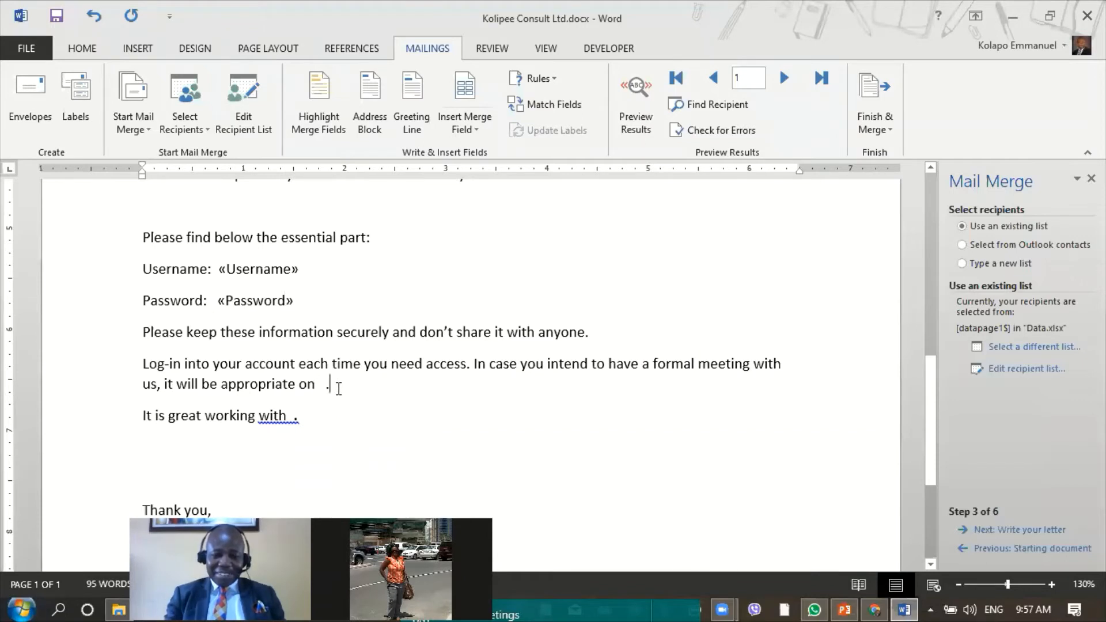
key("BackSpace")
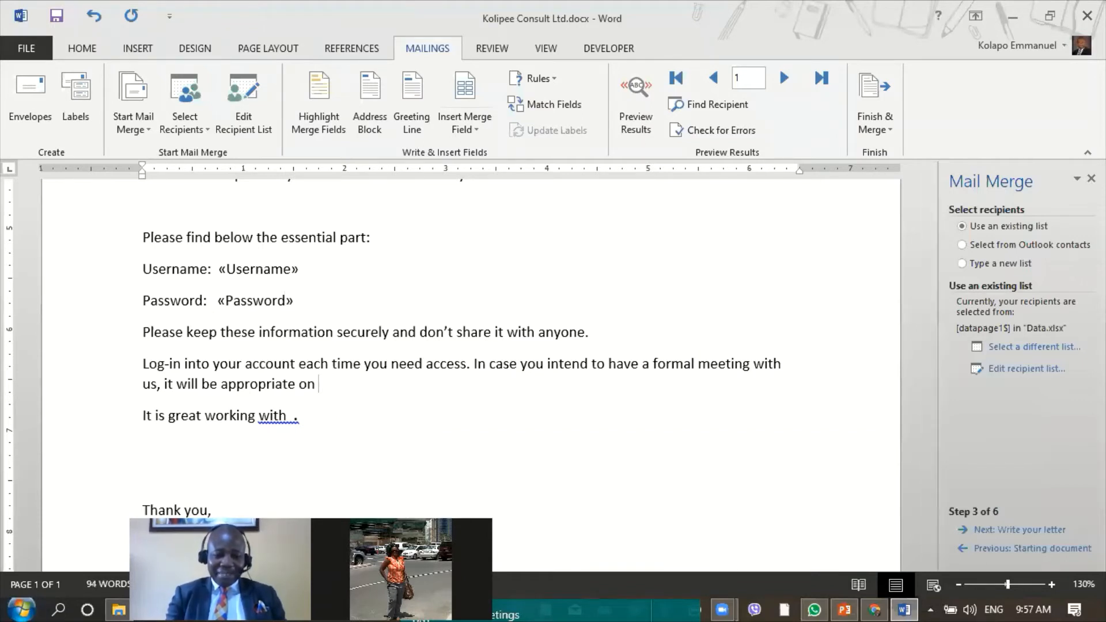
type("23 Ma")
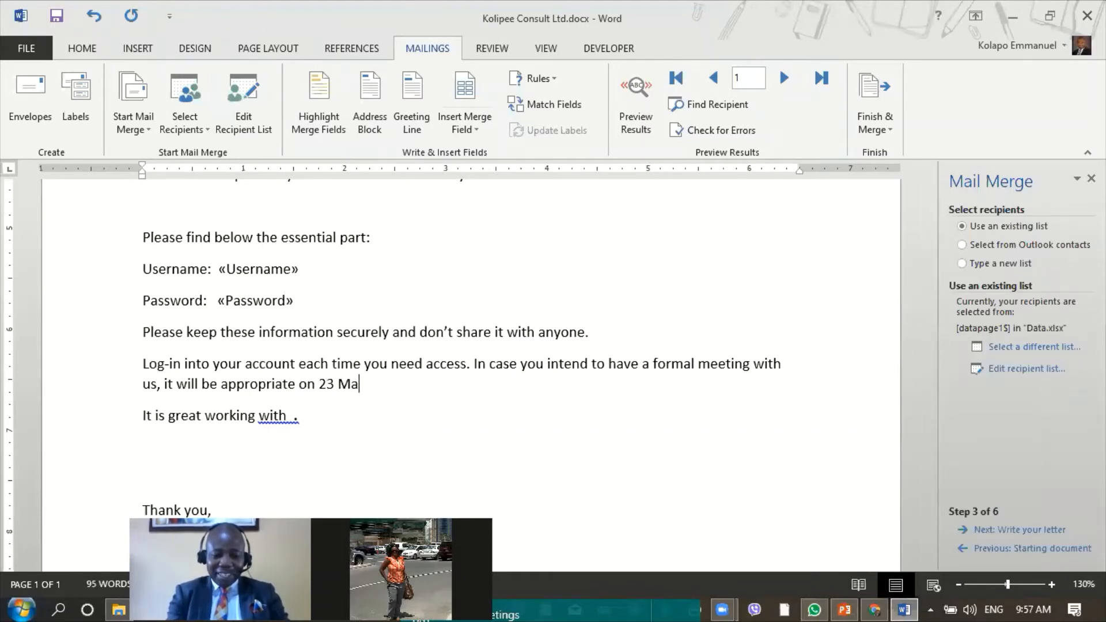
type("y 2020.")
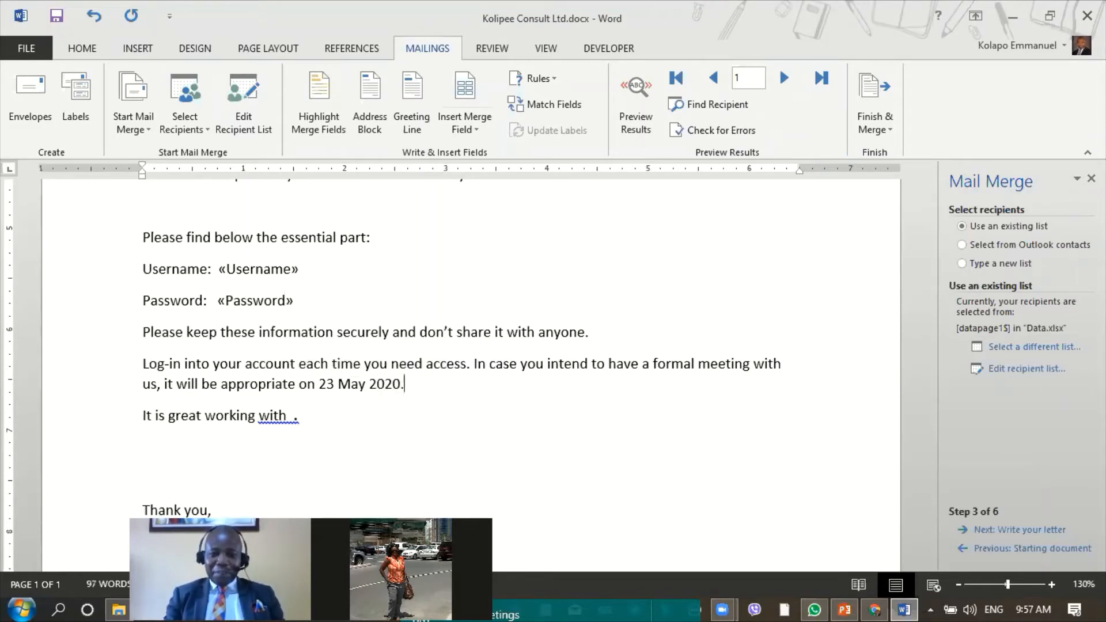
- Insert the Company merge field before the full stop of "It is great working with" and correct the extra space after "with"
left_click(330, 432)
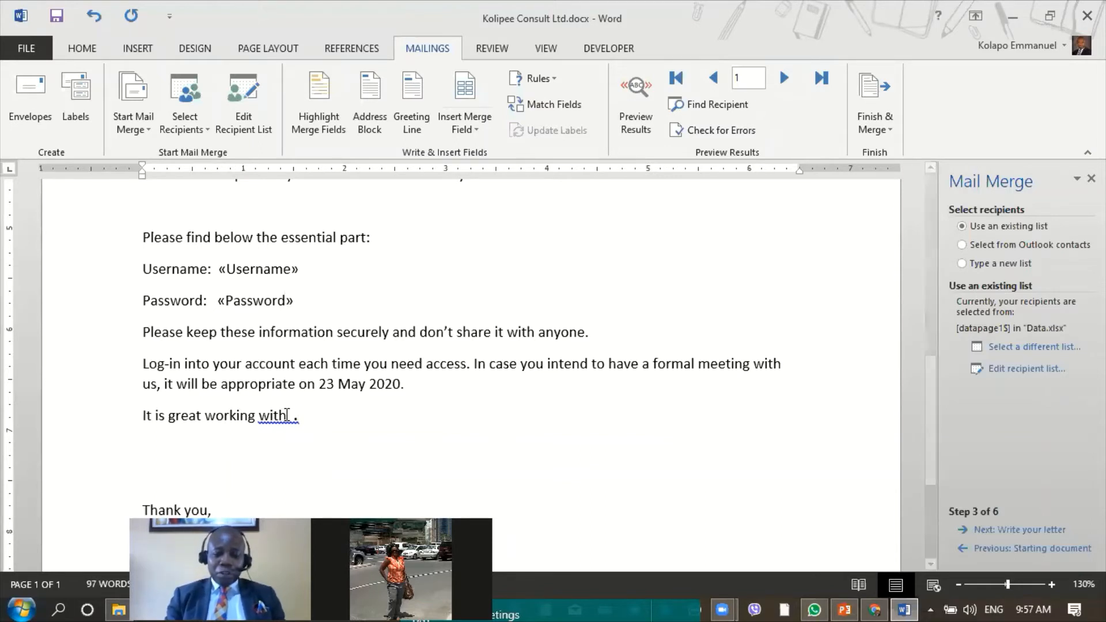
key("Left")
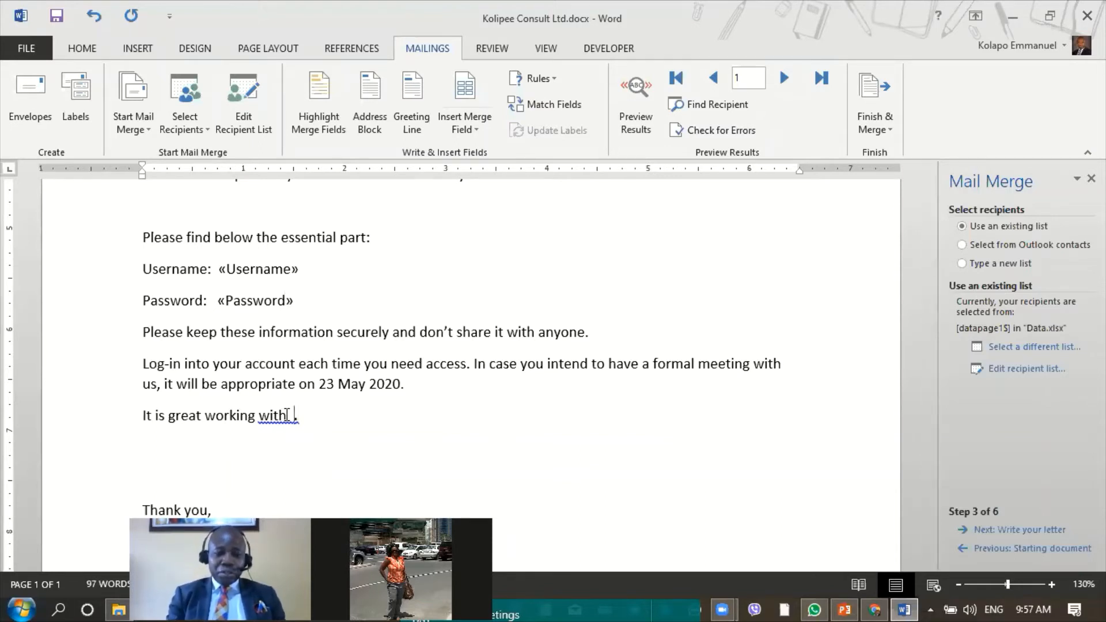
left_click(475, 128)
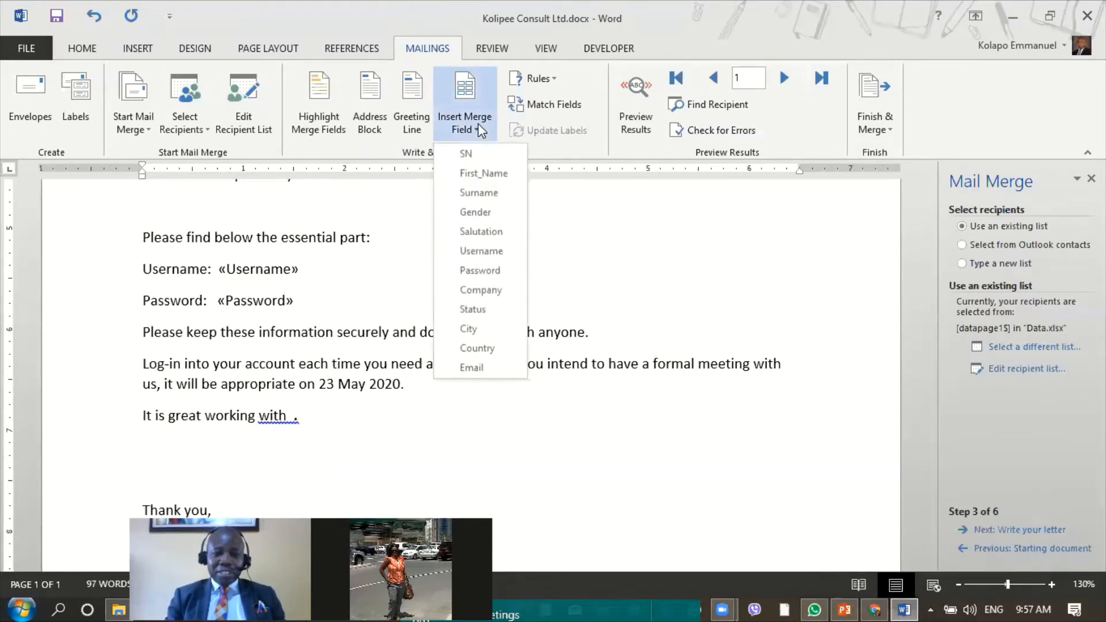
left_click(490, 293)
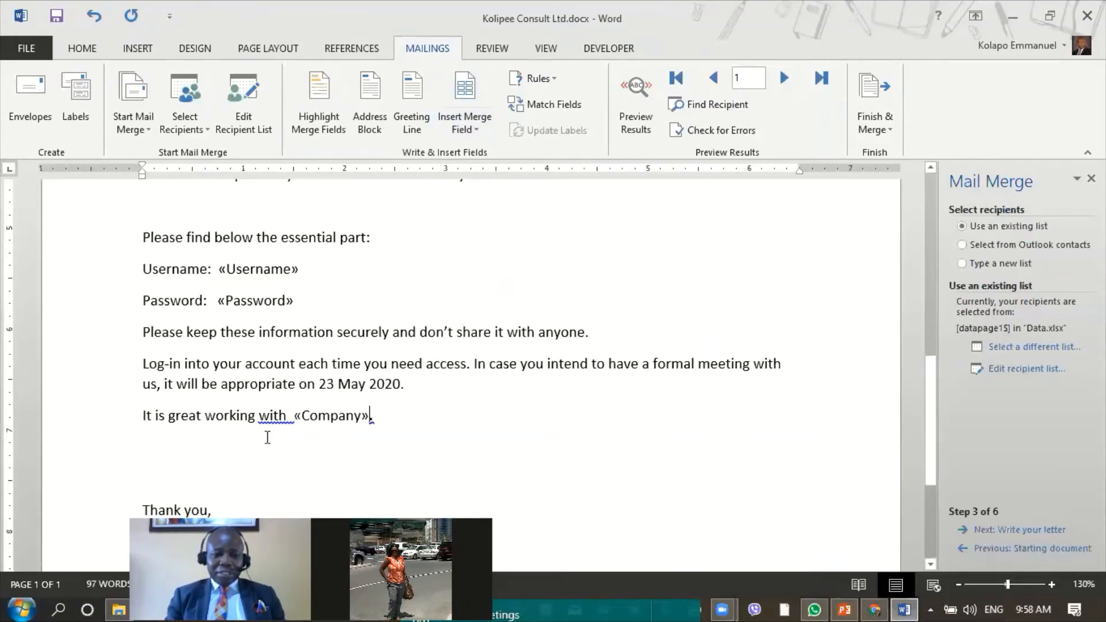
right_click(270, 417)
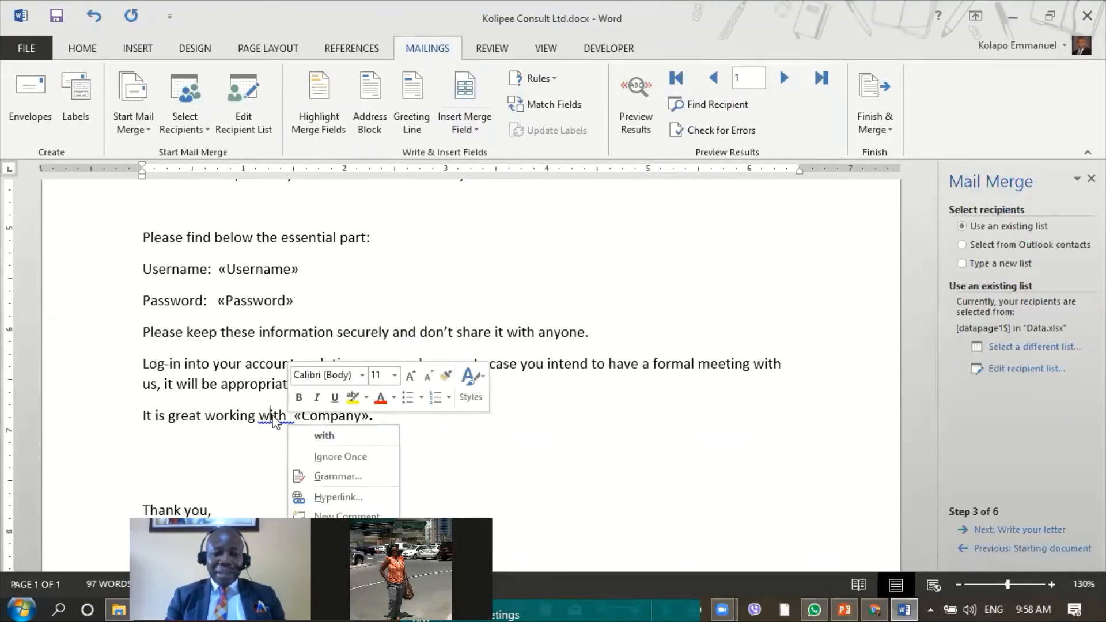
left_click(320, 436)
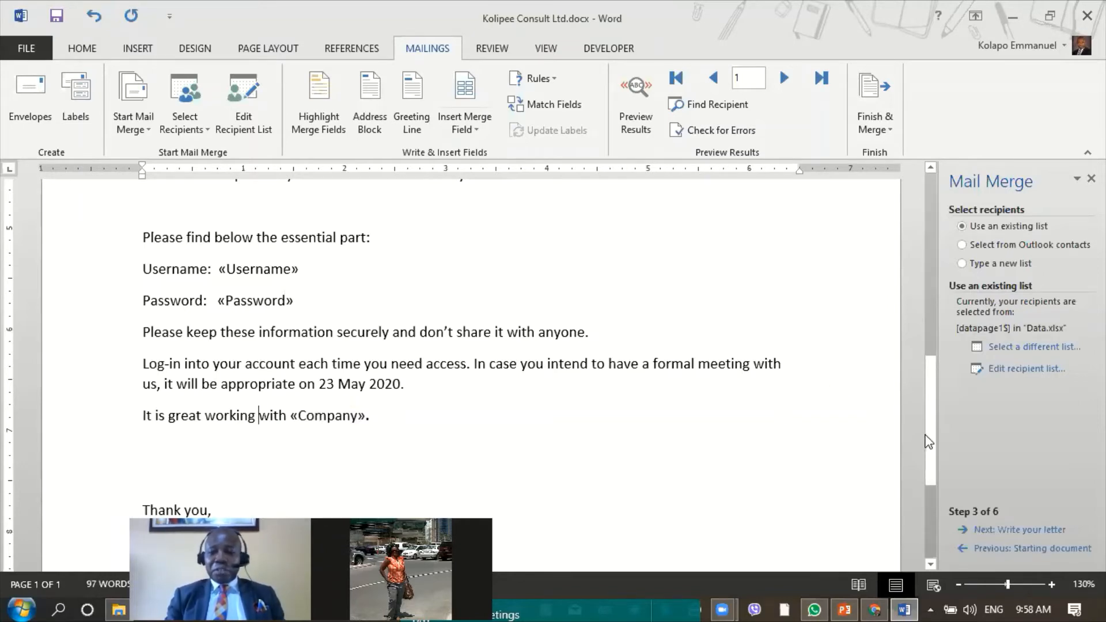
- Preview the merged letter for record 1 and make the username and password values bold
scroll(931, 421, "up", 3)
scroll(938, 397, "down", 1)
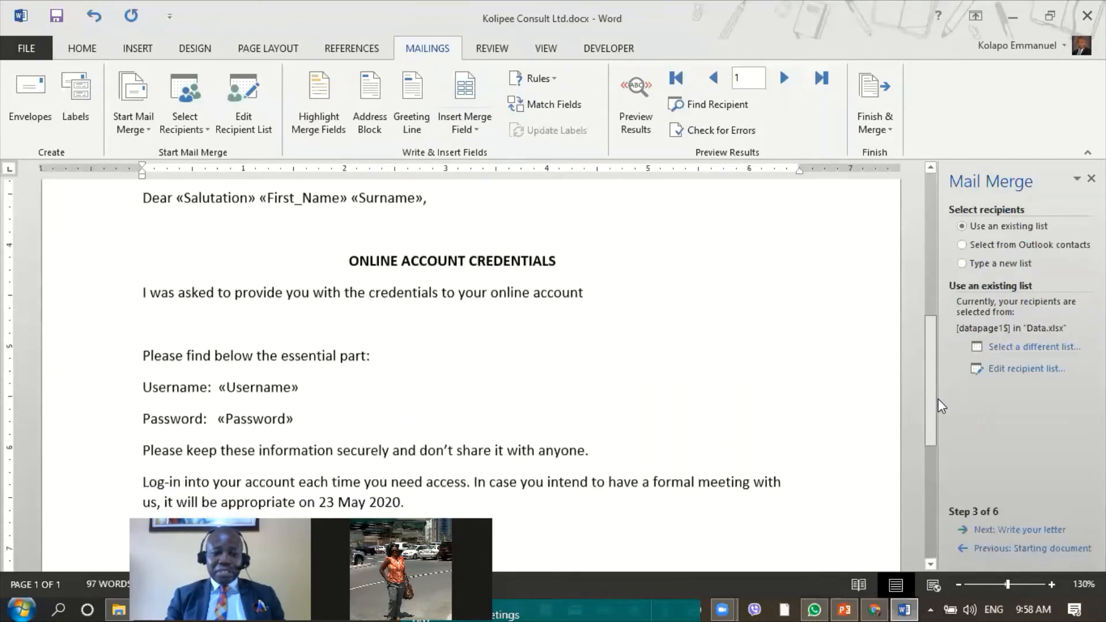
left_click(641, 89)
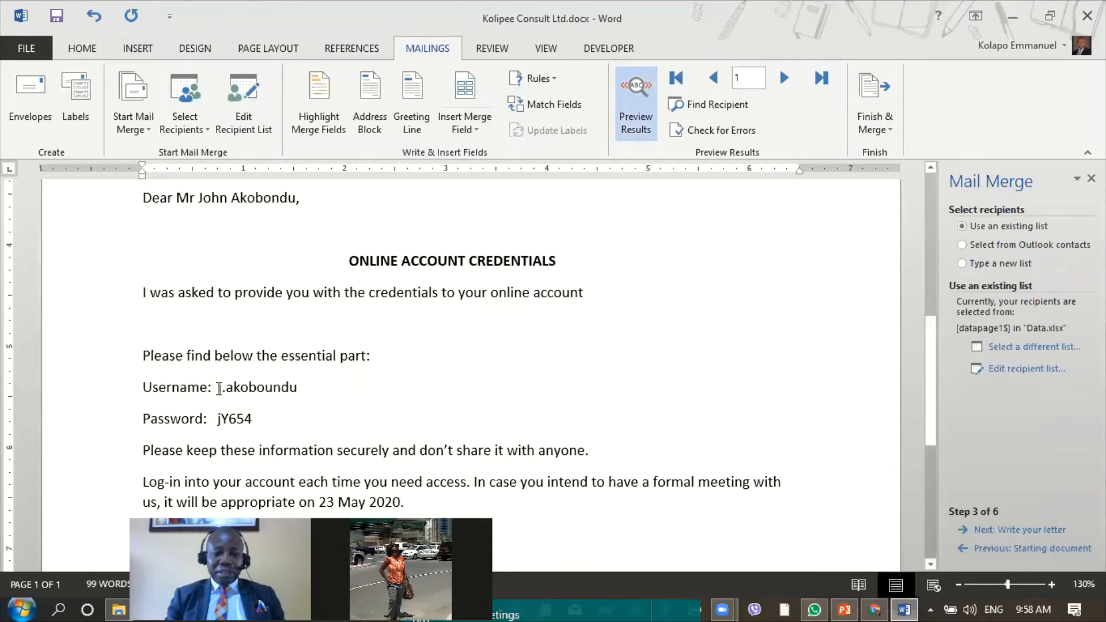
left_click_drag(215, 387, 326, 385)
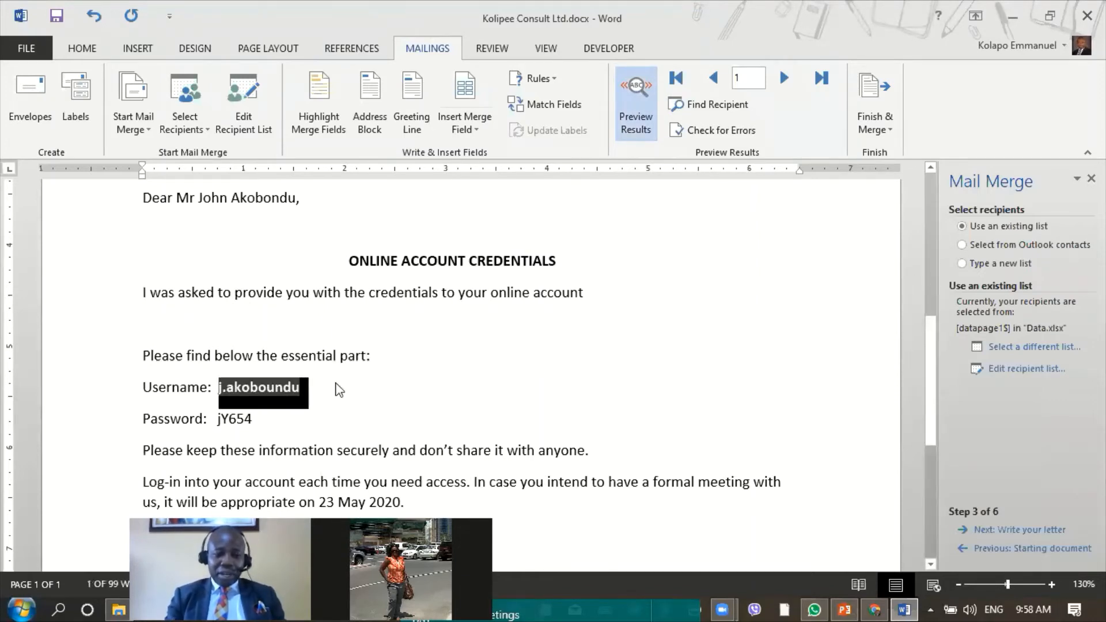
left_click(320, 400)
left_click_drag(217, 423, 271, 421)
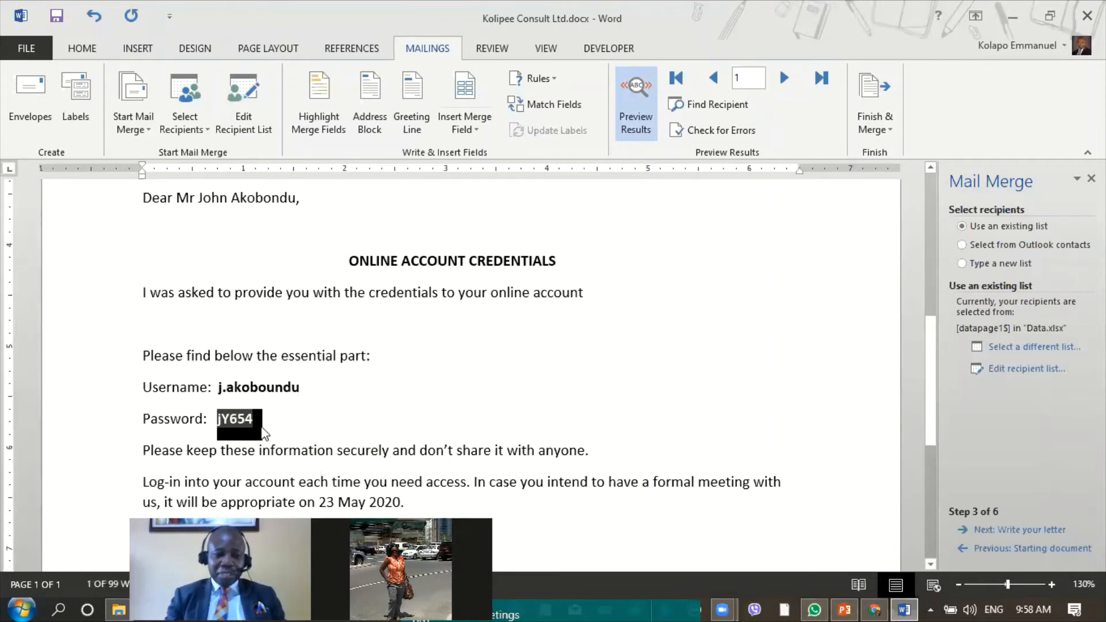
- Make the recipient's title and full name after "Dear" and the meeting date "23 May 2020." bold
left_click_drag(177, 199, 311, 206)
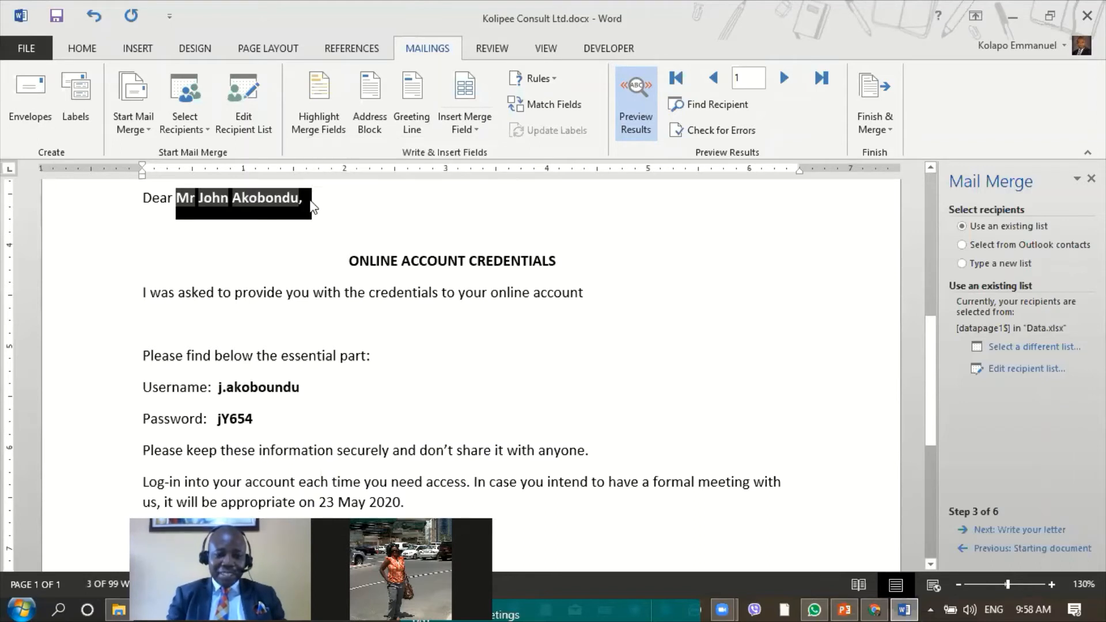
left_click(471, 353)
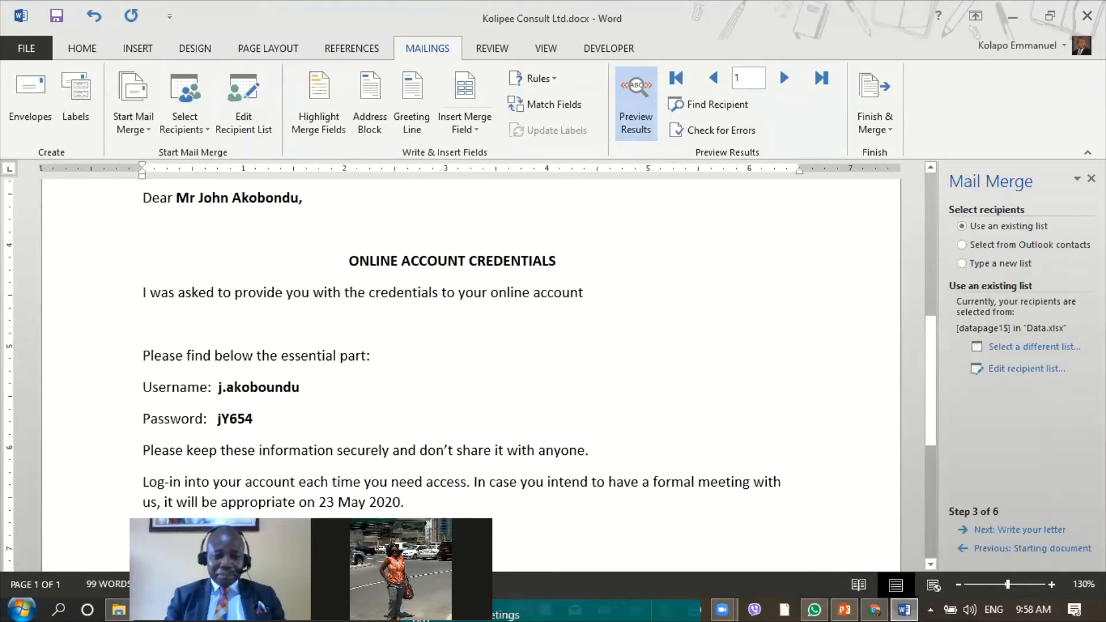
left_click_drag(321, 502, 429, 499)
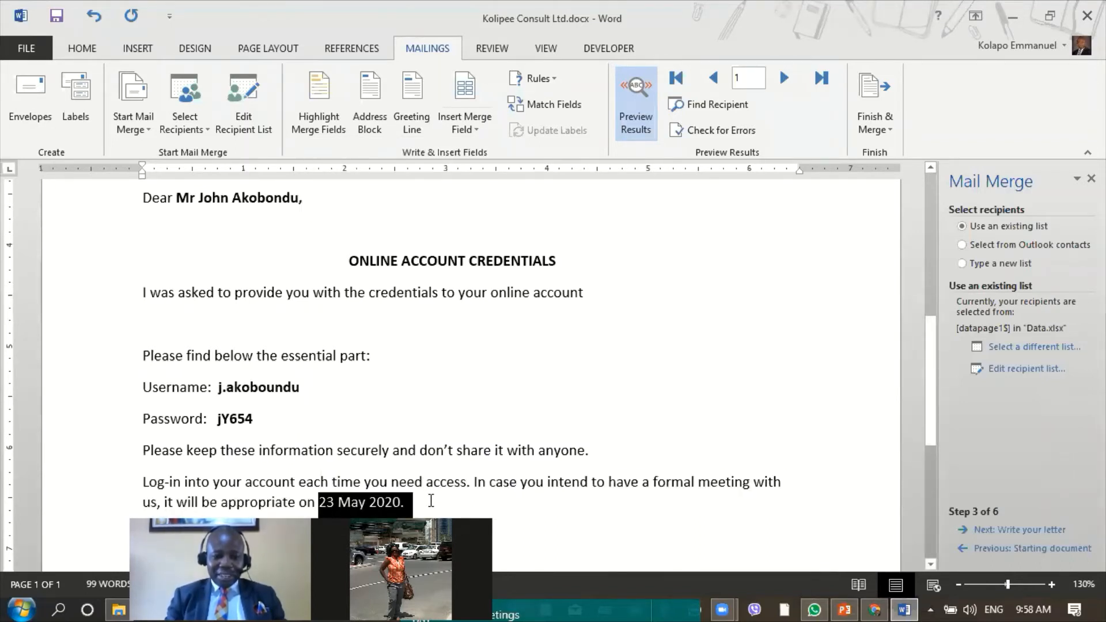
key("ctrl+b")
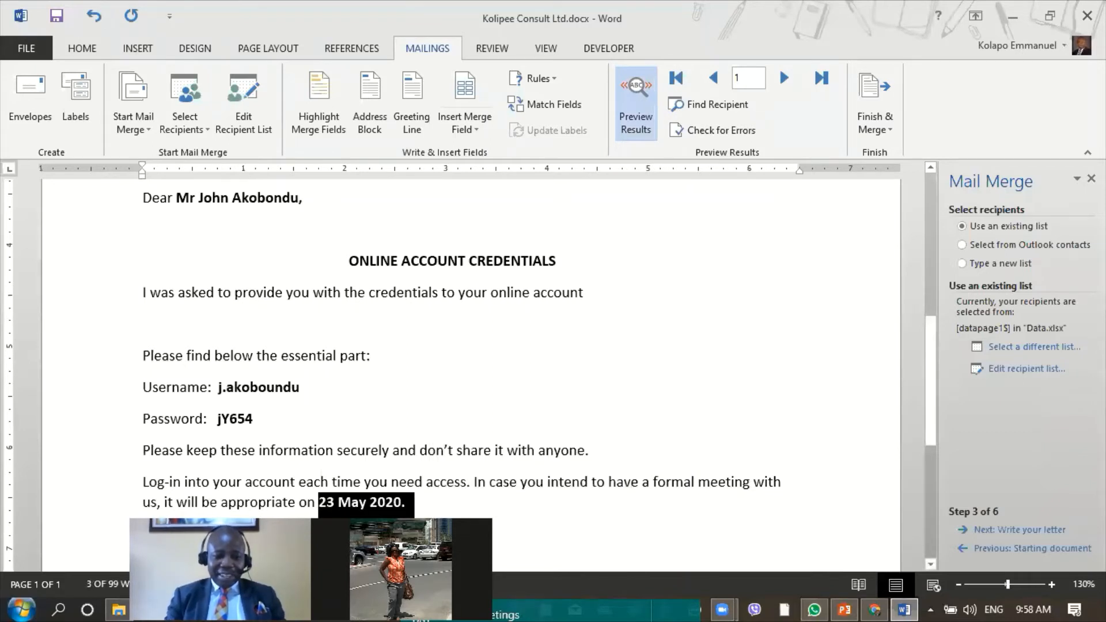
- Add the Country merge field after the company name in the "It is great working with" sentence and make both bold
left_click(428, 533)
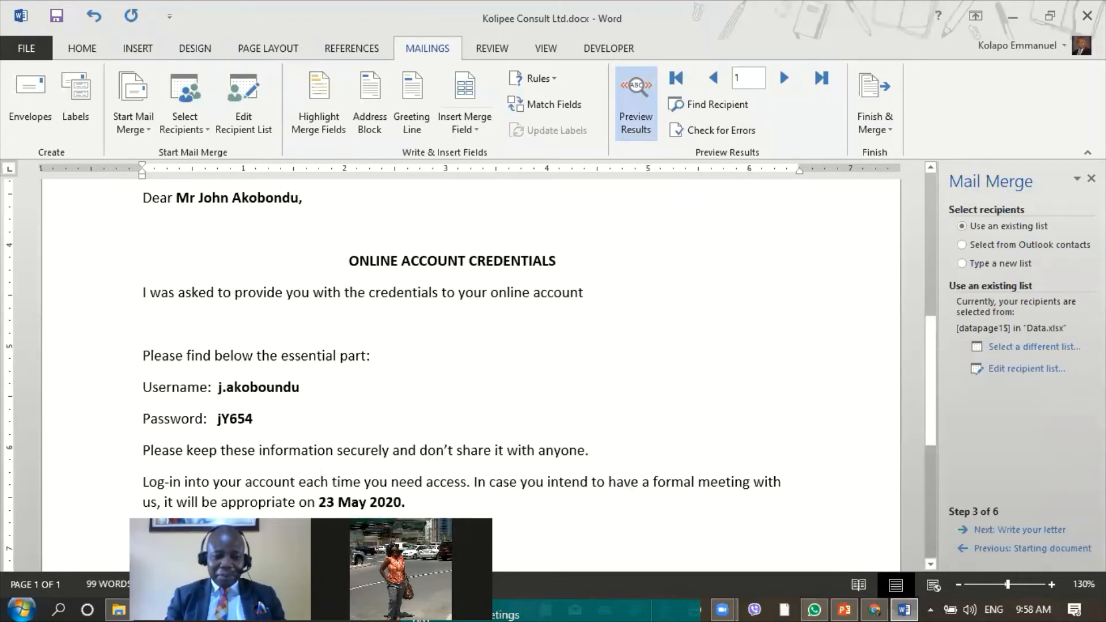
left_click_drag(428, 533, 355, 531)
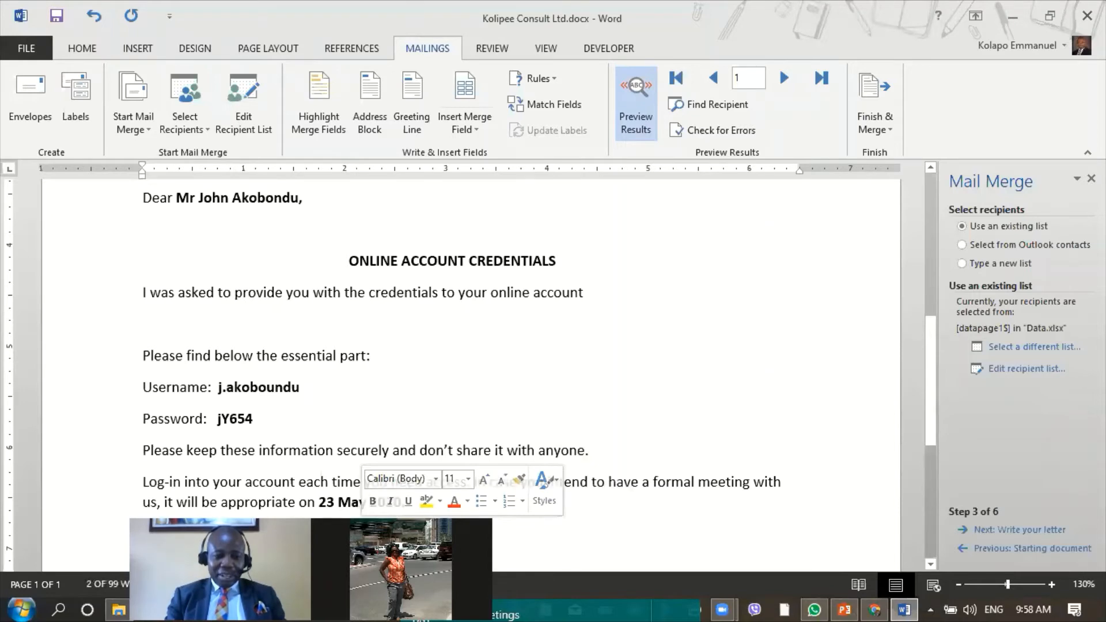
left_click(359, 532)
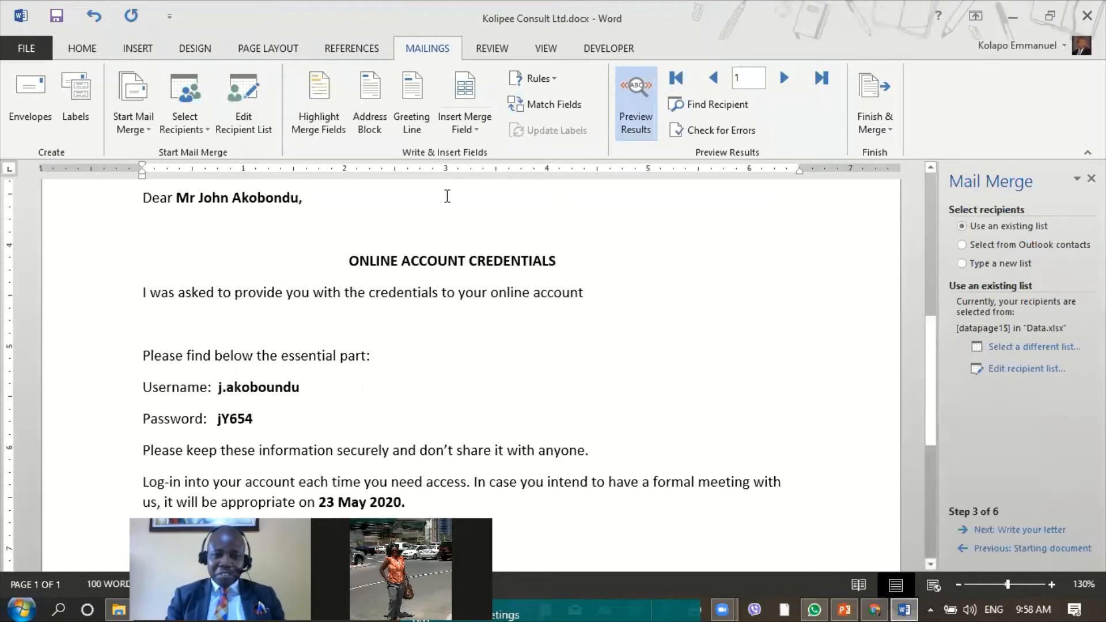
left_click(464, 130)
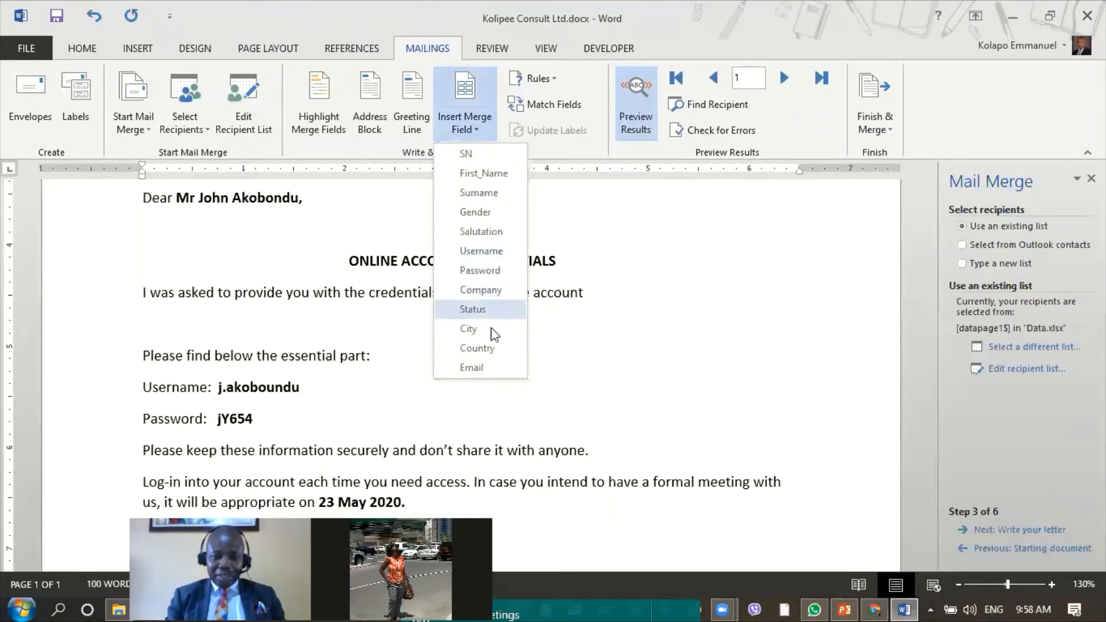
left_click(489, 348)
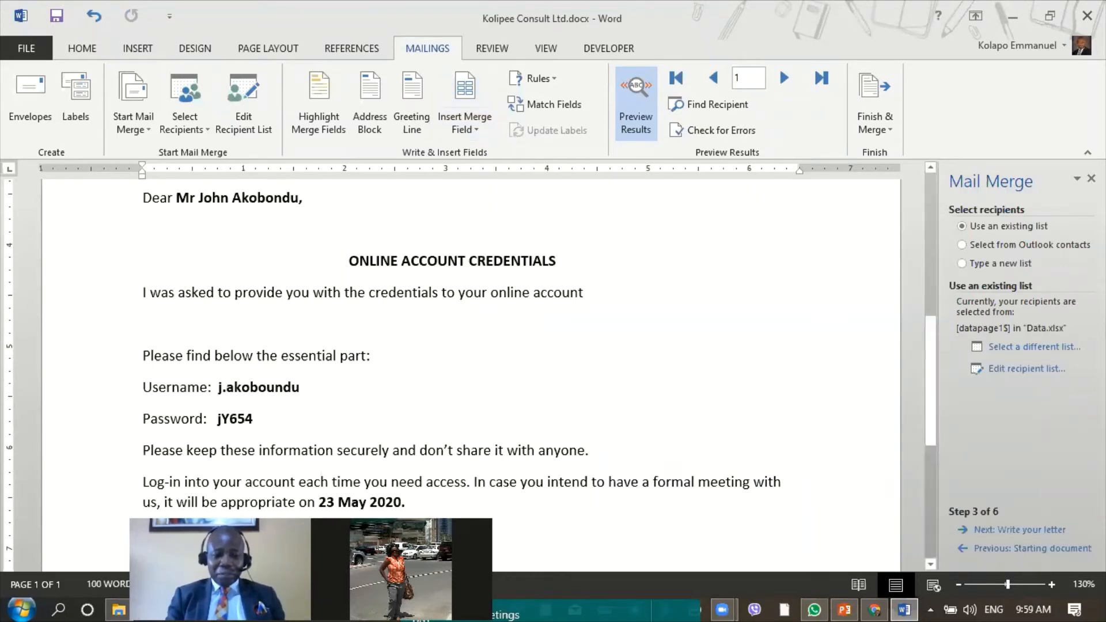
left_click_drag(144, 534, 406, 534)
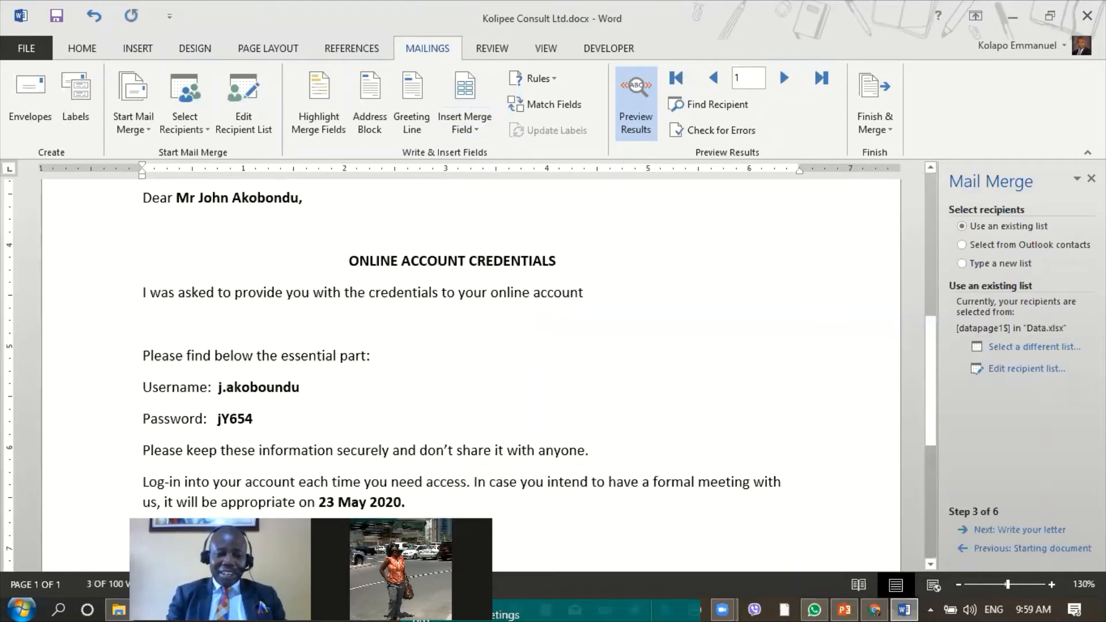
left_click(505, 509)
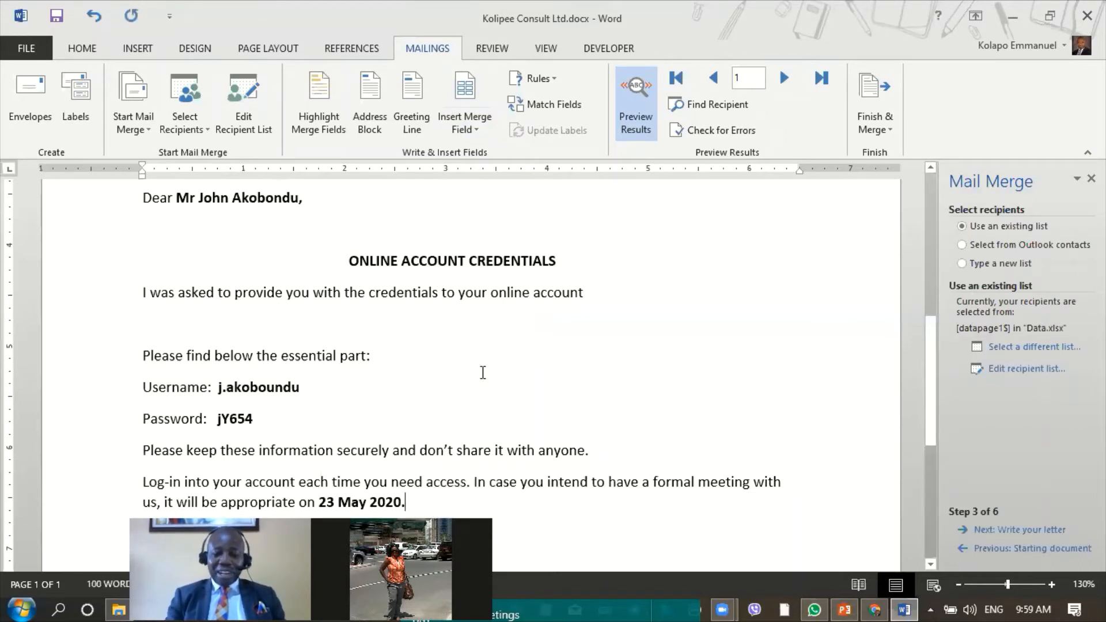
- Delete two of the blank lines between the address block and the "Dear" greeting
key("Up")
key("Up")
key("Up")
key("Up")
key("Up")
key("Up")
key("Up")
key("Up")
key("Up")
key("Up")
key("Up")
key("Up")
key("Up")
key("Up")
key("Up")
key("Up")
key("Up")
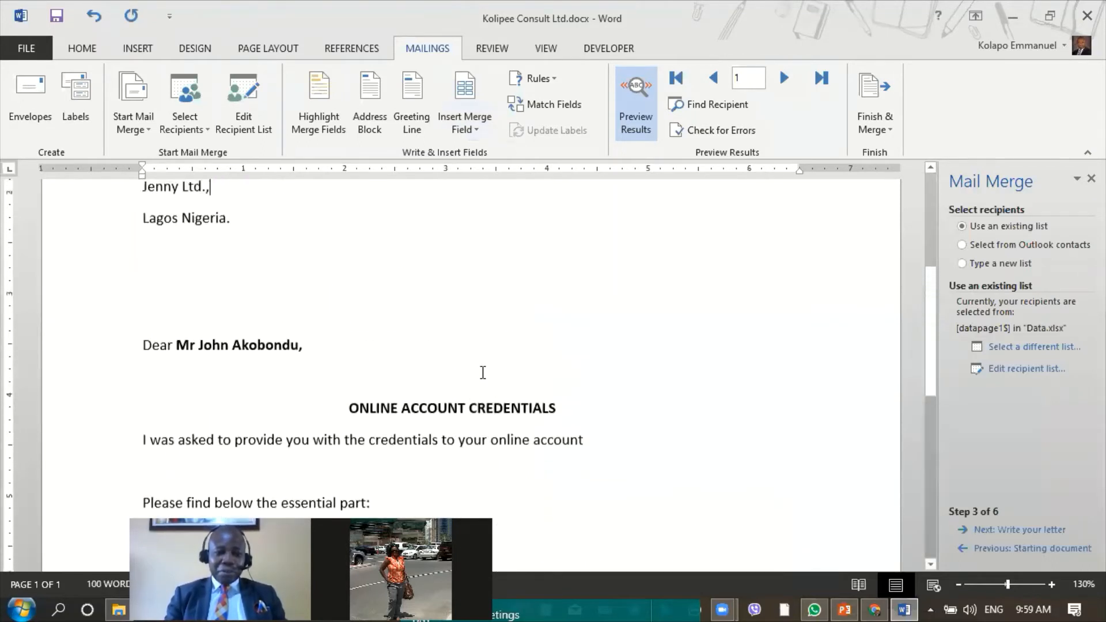
key("Up")
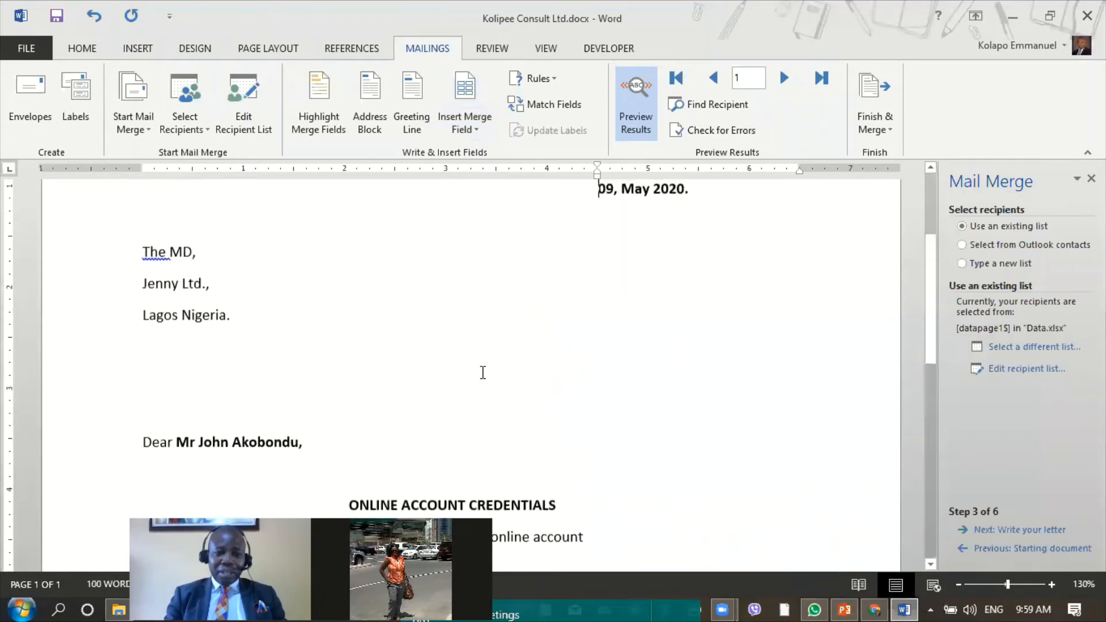
left_click(193, 401)
key("BackSpace")
key("BackSpace")
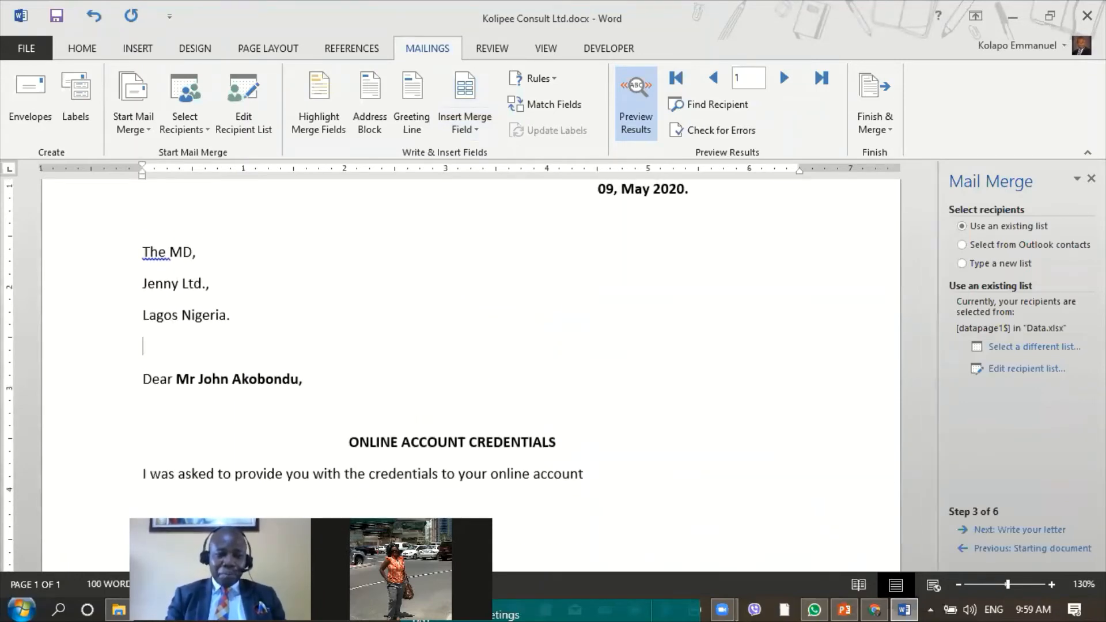
- Make the company name line in the recipient address block bold
left_click_drag(139, 285, 246, 285)
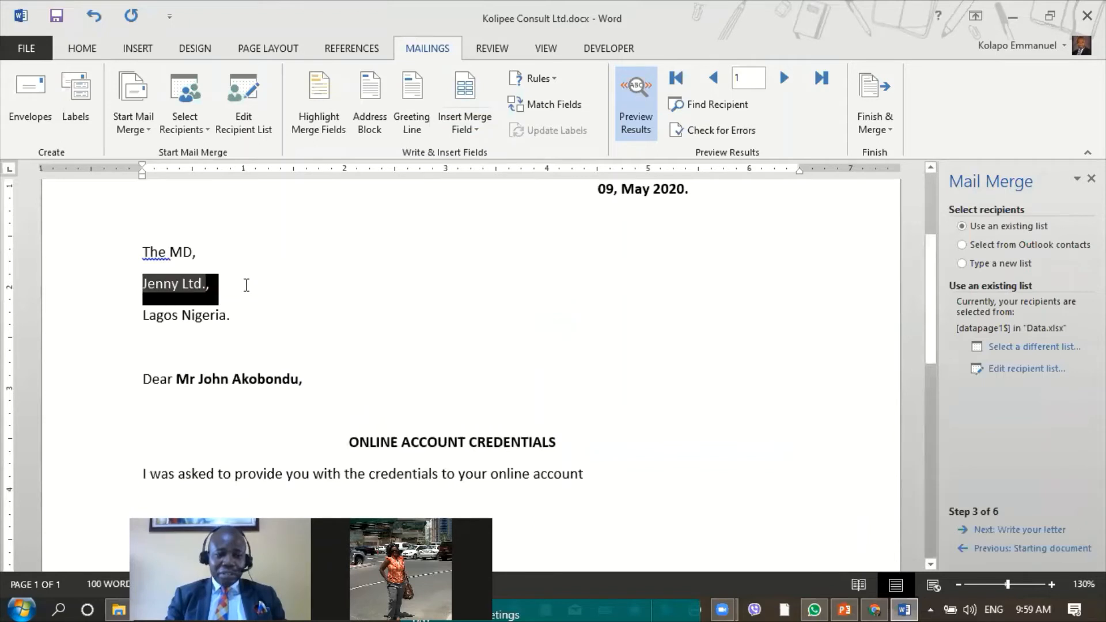
key("ctrl+b")
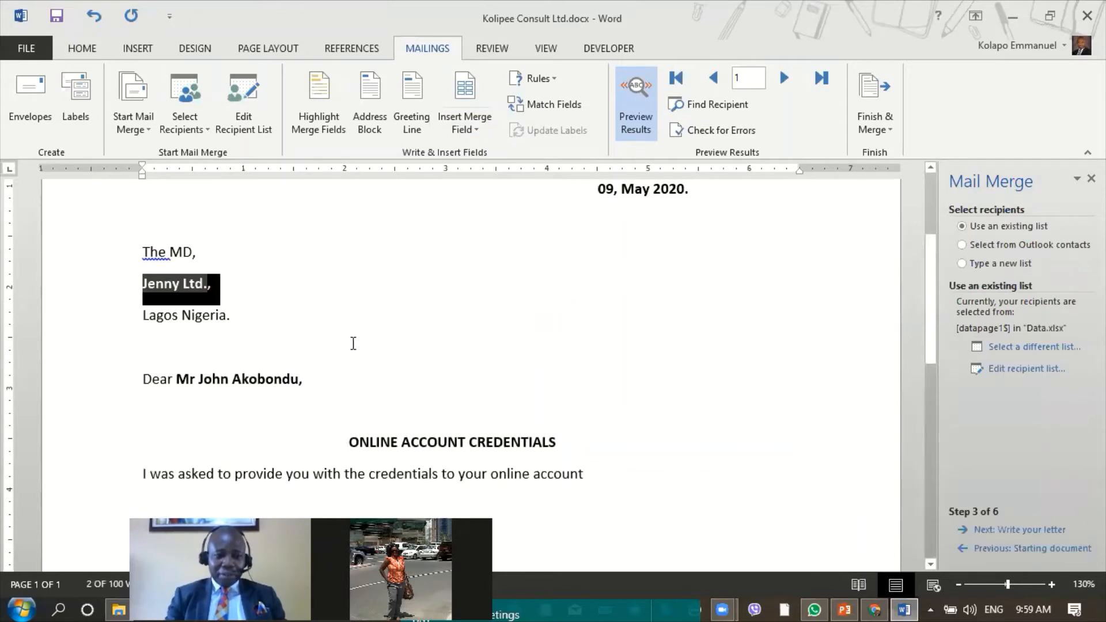
left_click(353, 325)
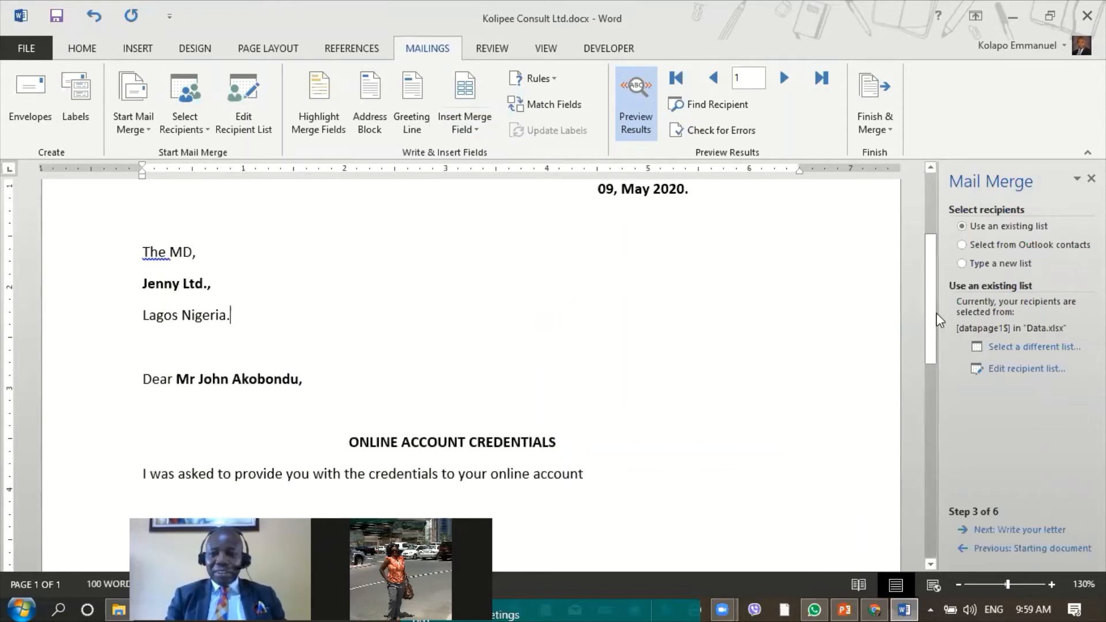
- Review the merged letter's body and closing sentence, step through the recipient previews up to record 9, and return to record 8
left_click_drag(935, 313, 936, 464)
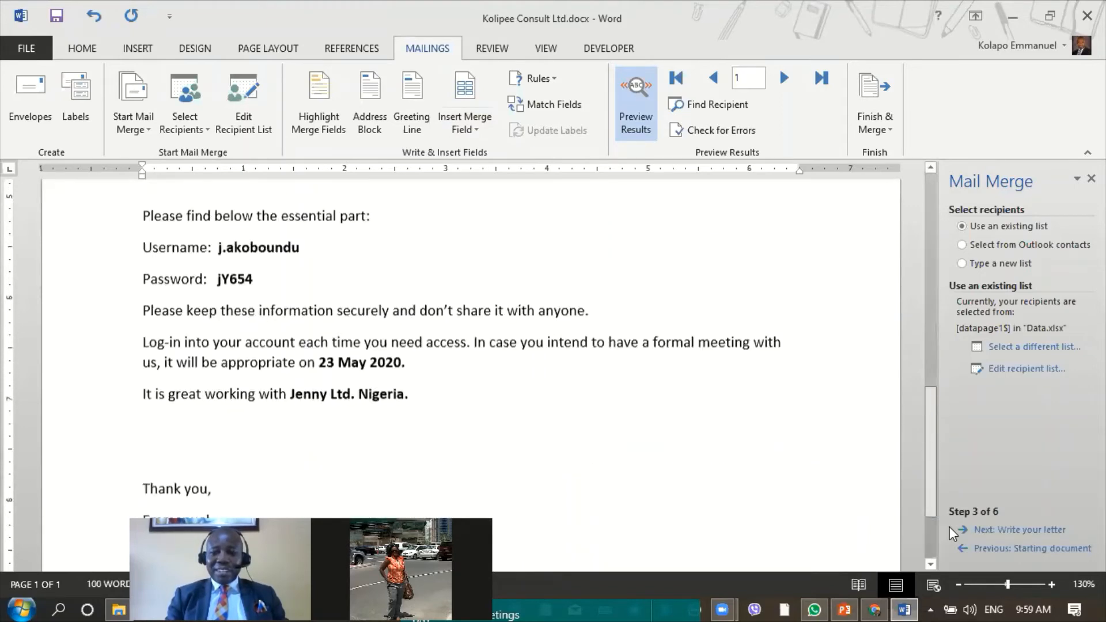
left_click_drag(949, 530, 937, 385)
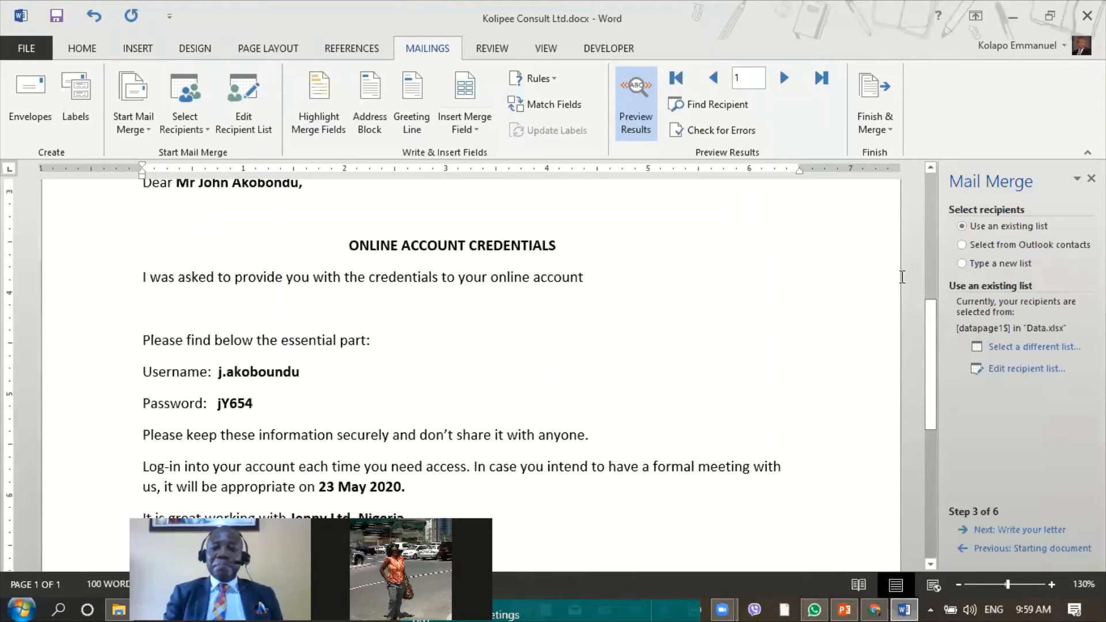
left_click(784, 79)
left_click(785, 79)
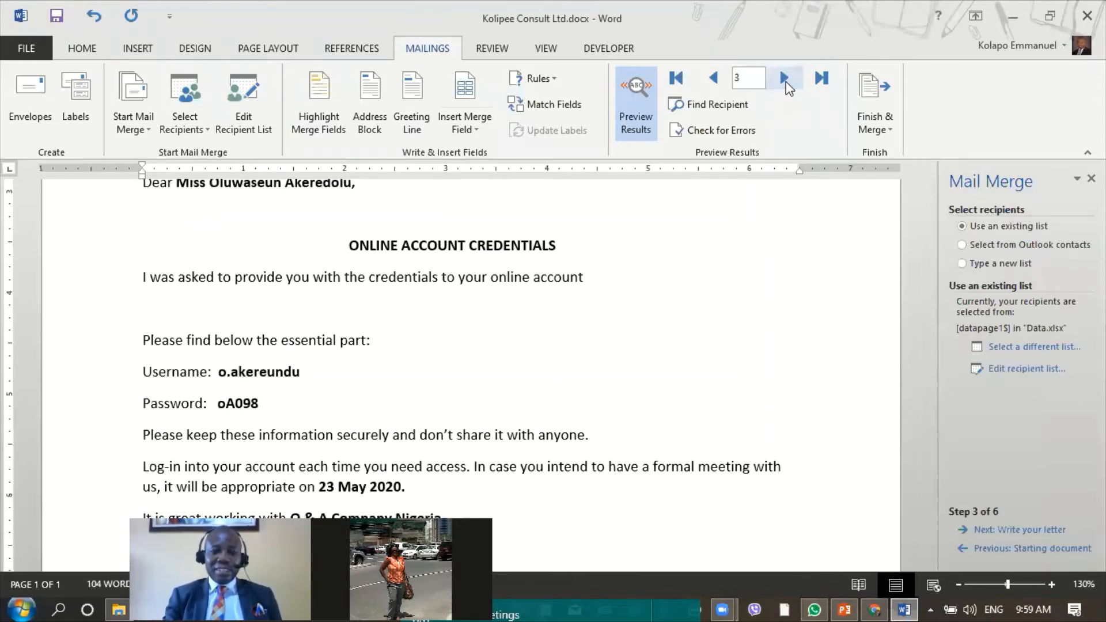
left_click(784, 79)
left_click(786, 84)
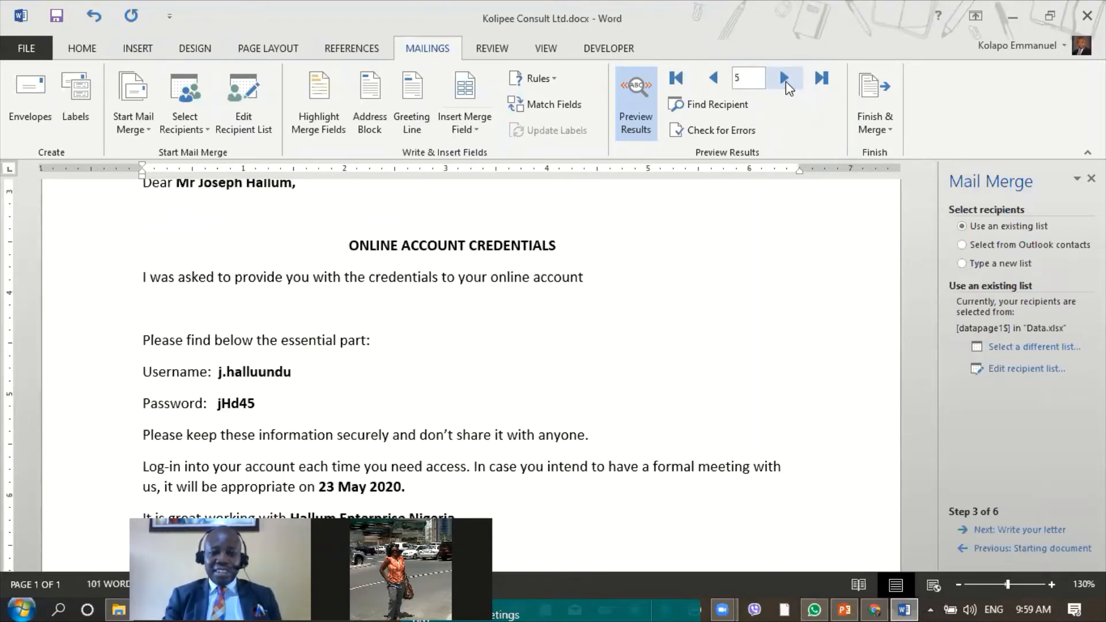
left_click(786, 82)
left_click(785, 81)
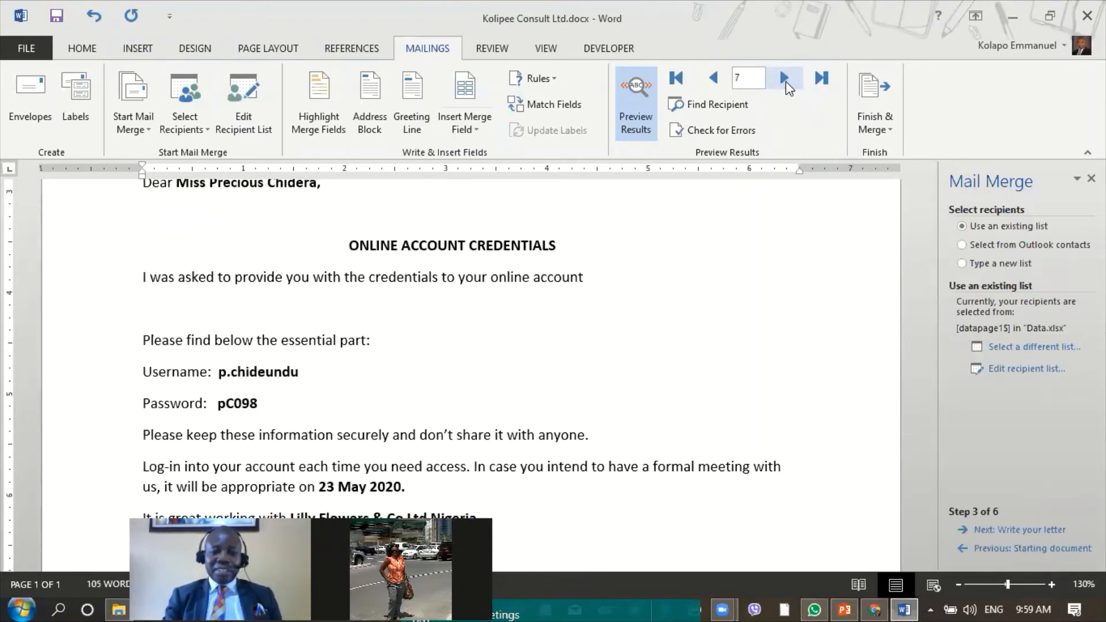
left_click(786, 81)
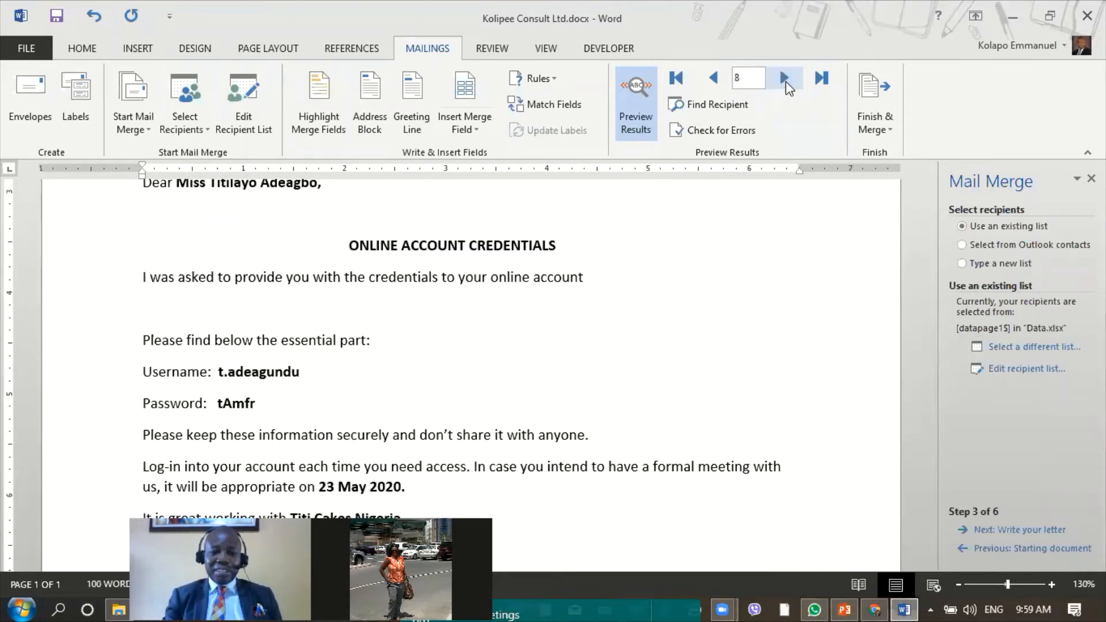
left_click(786, 81)
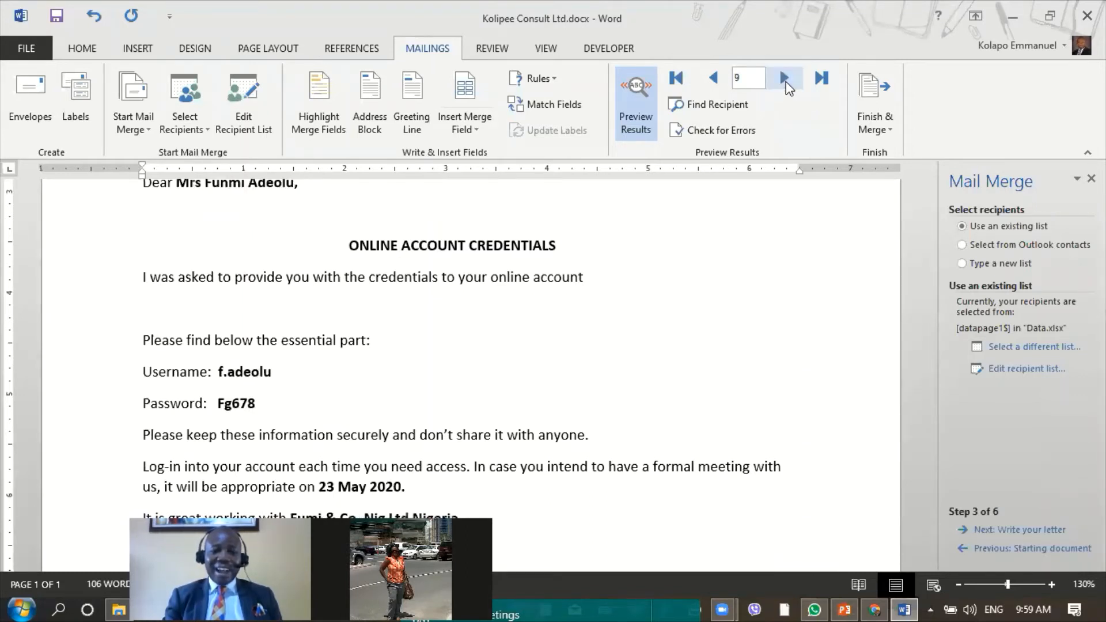
left_click(715, 78)
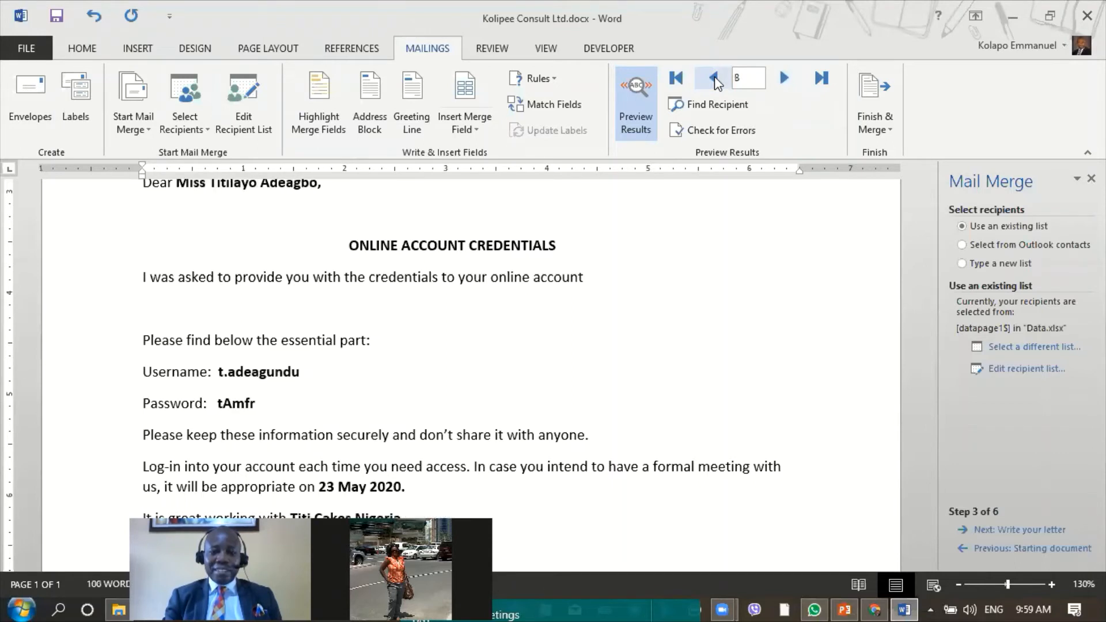
- Step back through the recipient previews to record 1 and check the top of that letter
left_click(714, 78)
left_click(714, 79)
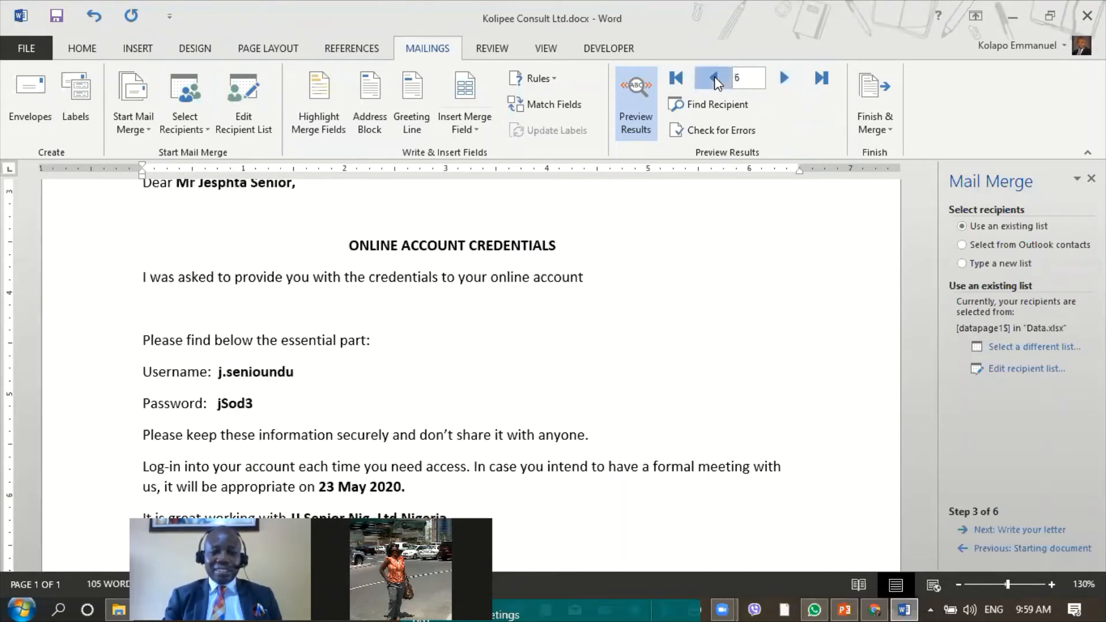
left_click(714, 77)
left_click(714, 77)
left_click(714, 78)
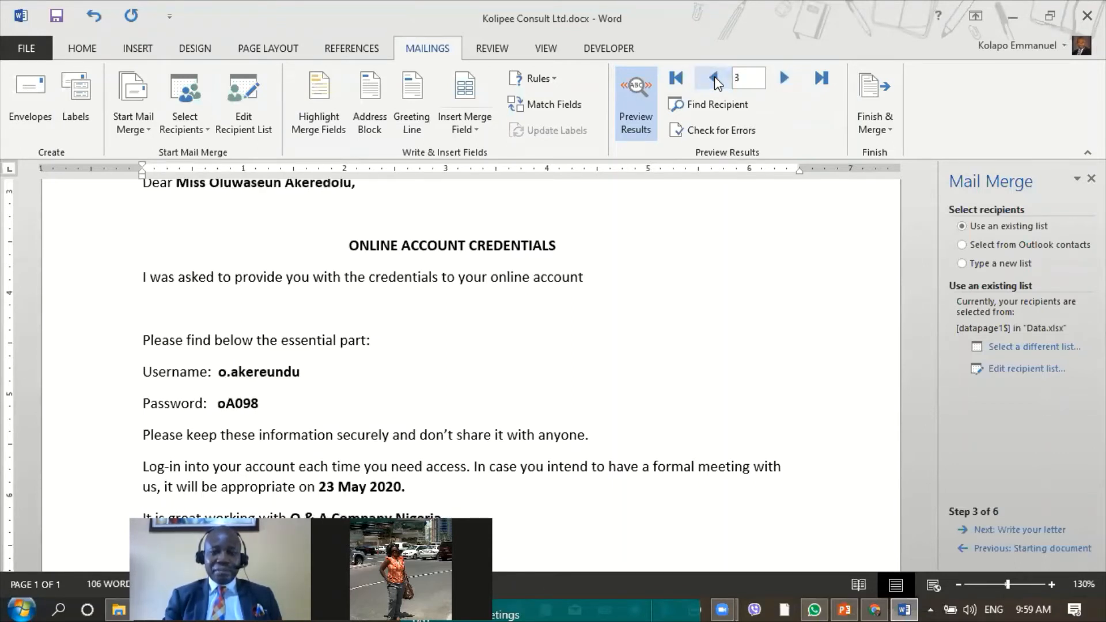
left_click(714, 78)
left_click(714, 77)
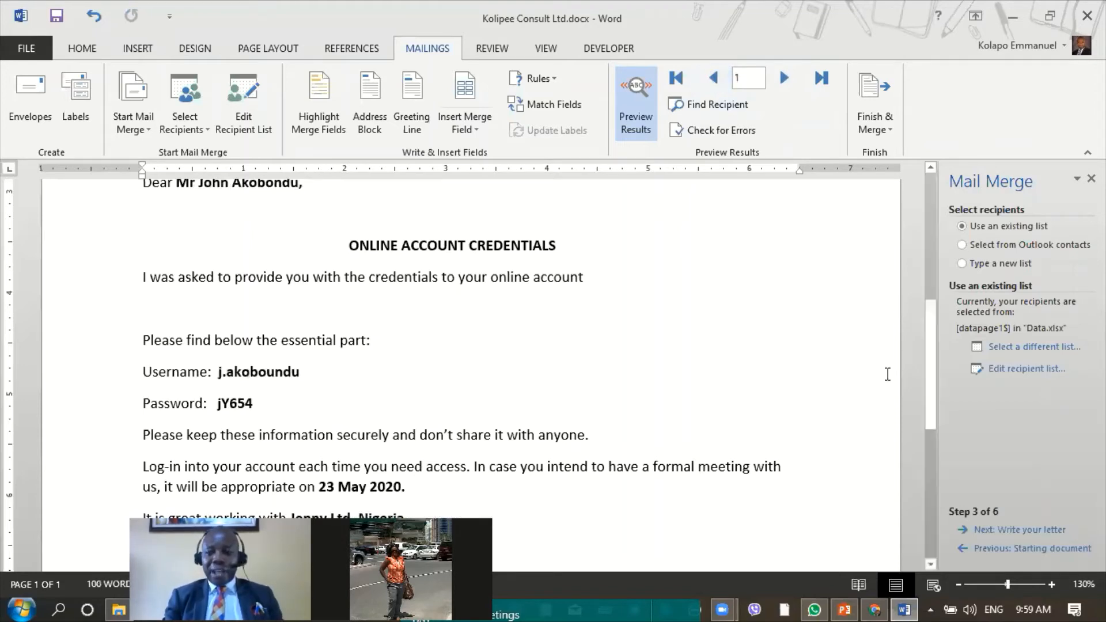
left_click_drag(932, 380, 931, 294)
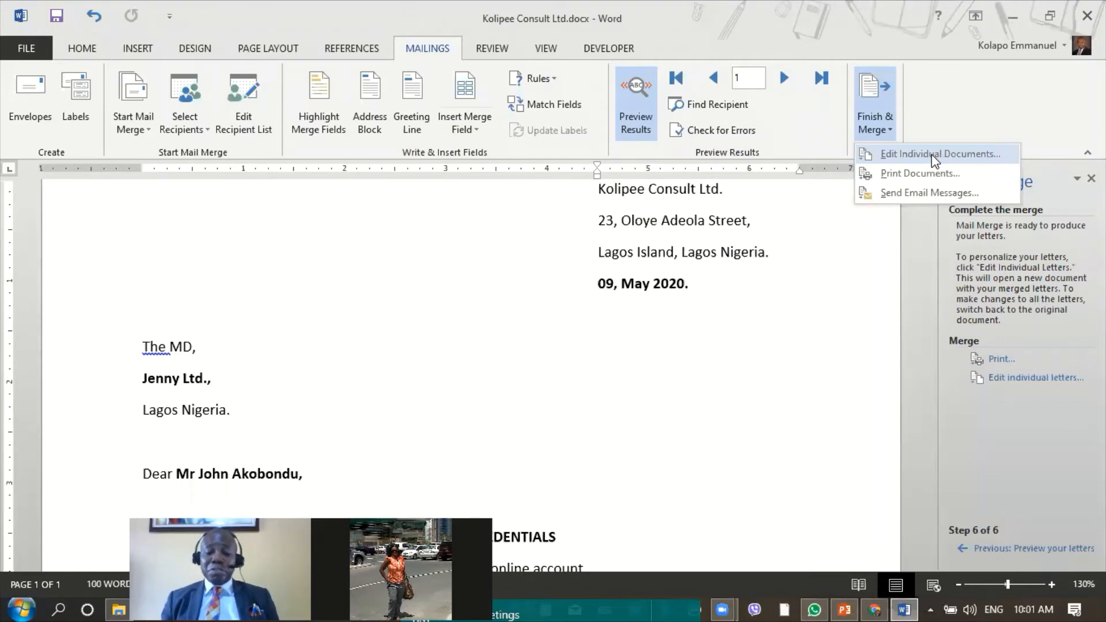
- Merge records 1 to 9 into a new document of individual letters
left_click(931, 155)
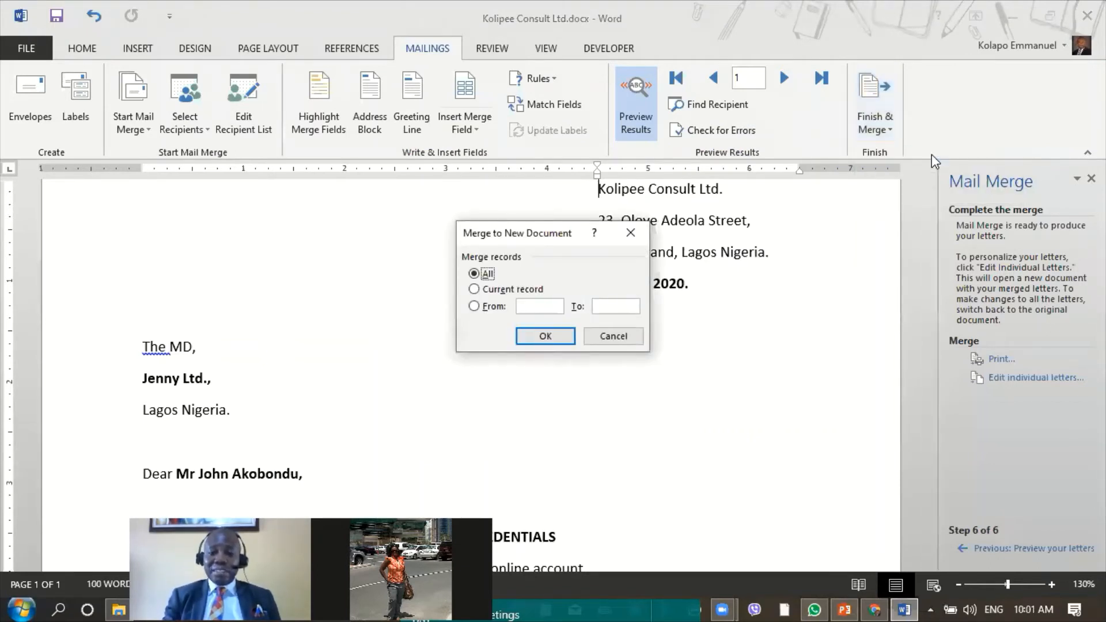
left_click(476, 309)
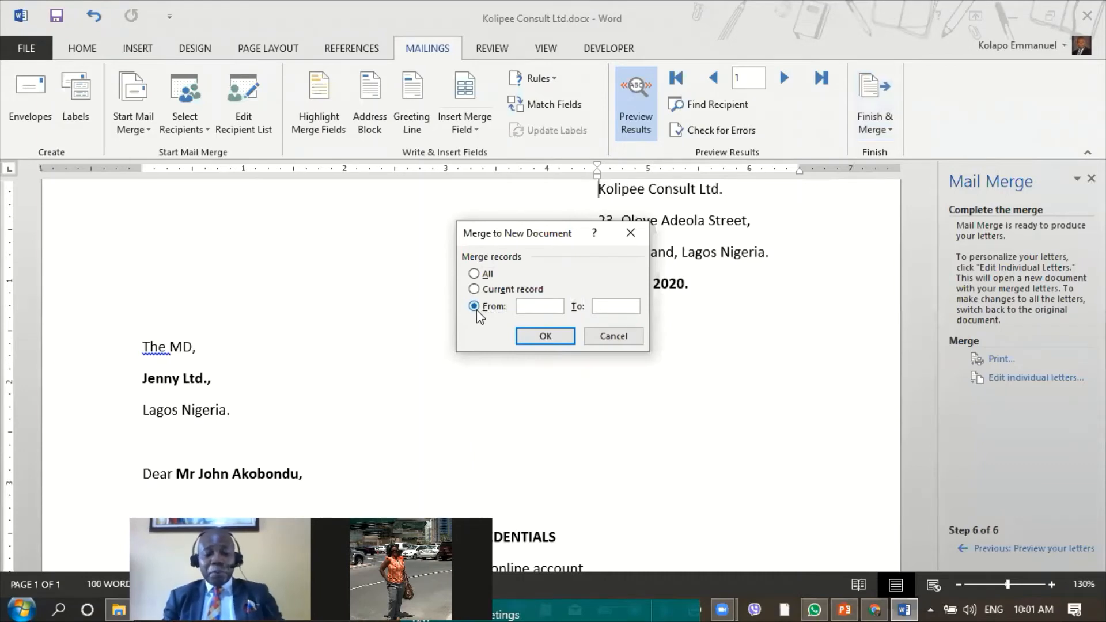
type("1")
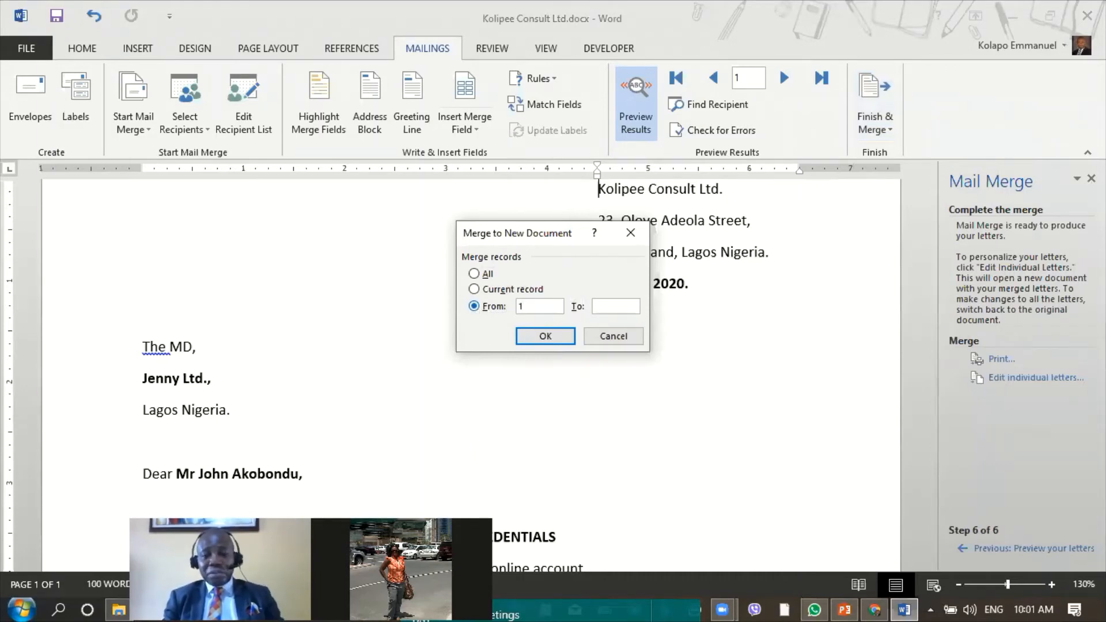
left_click(612, 304)
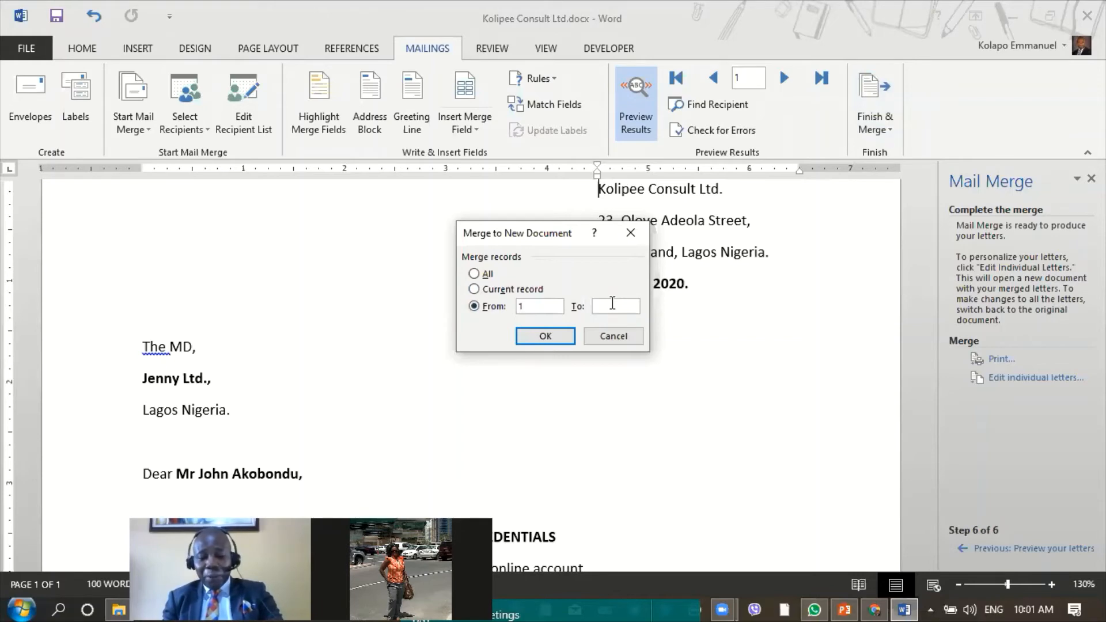
type("9")
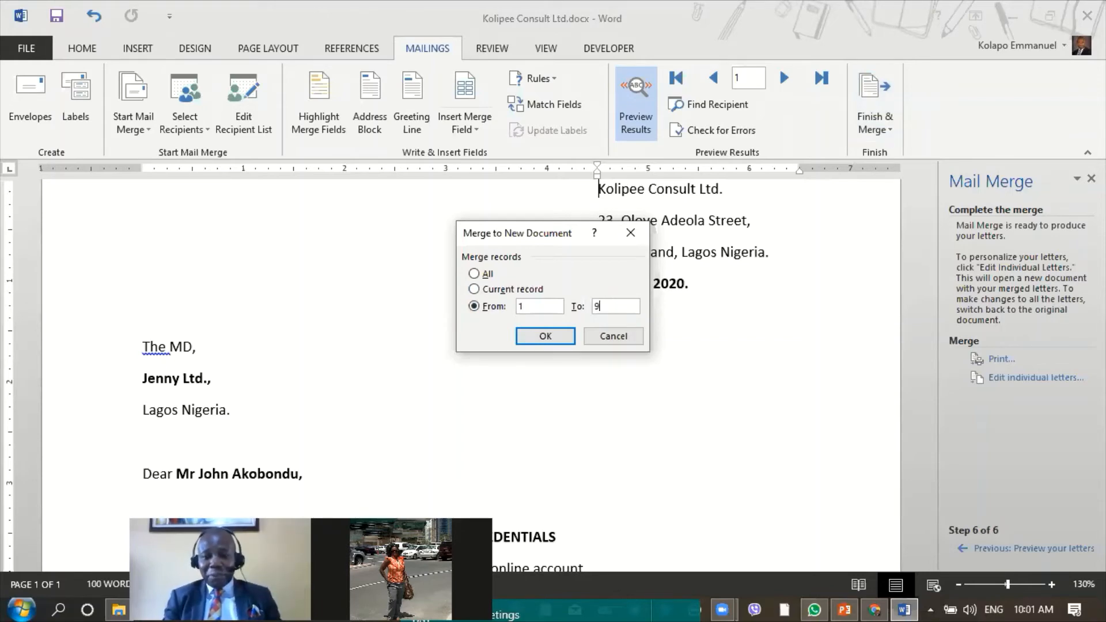
left_click(561, 337)
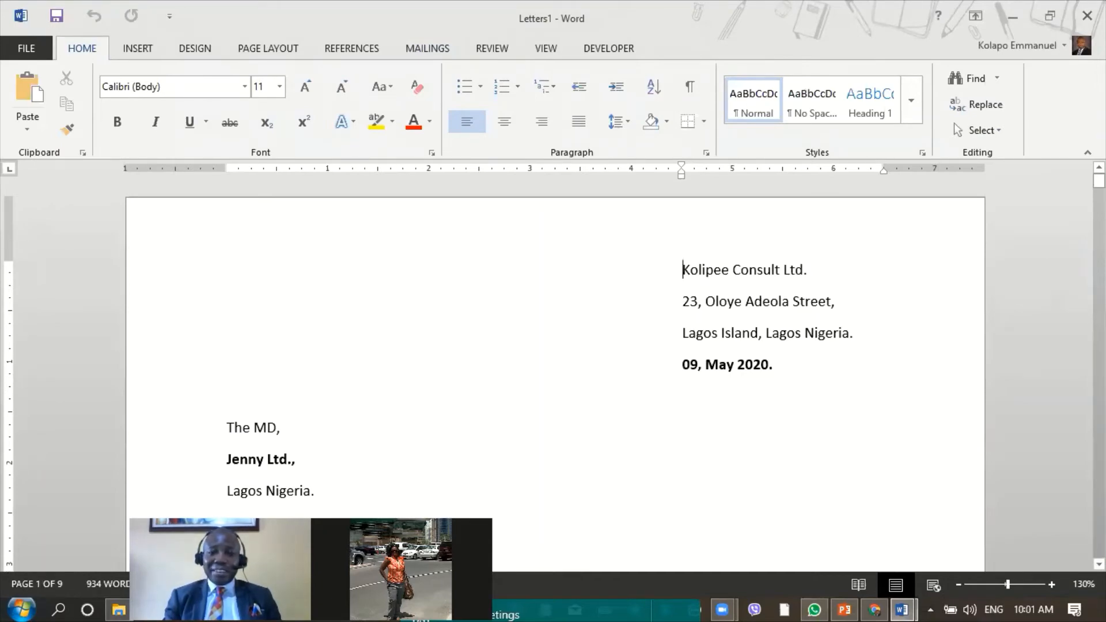
- Look through the merged letters in the new document, then minimize it to return to the main letter
left_click_drag(1099, 181, 1099, 354)
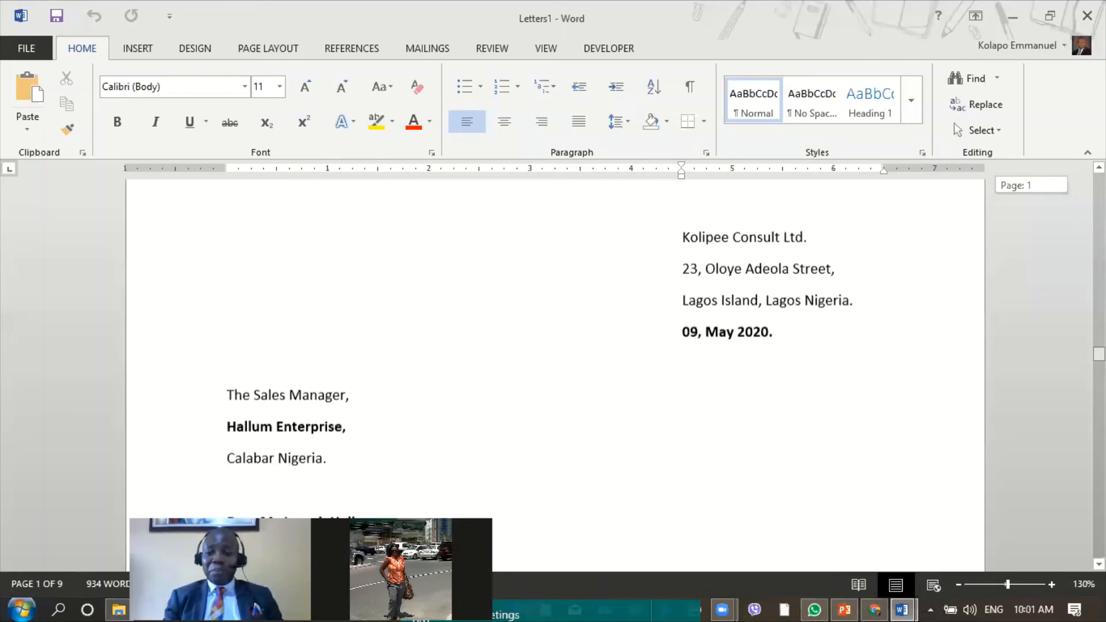
left_click_drag(1099, 353, 1099, 205)
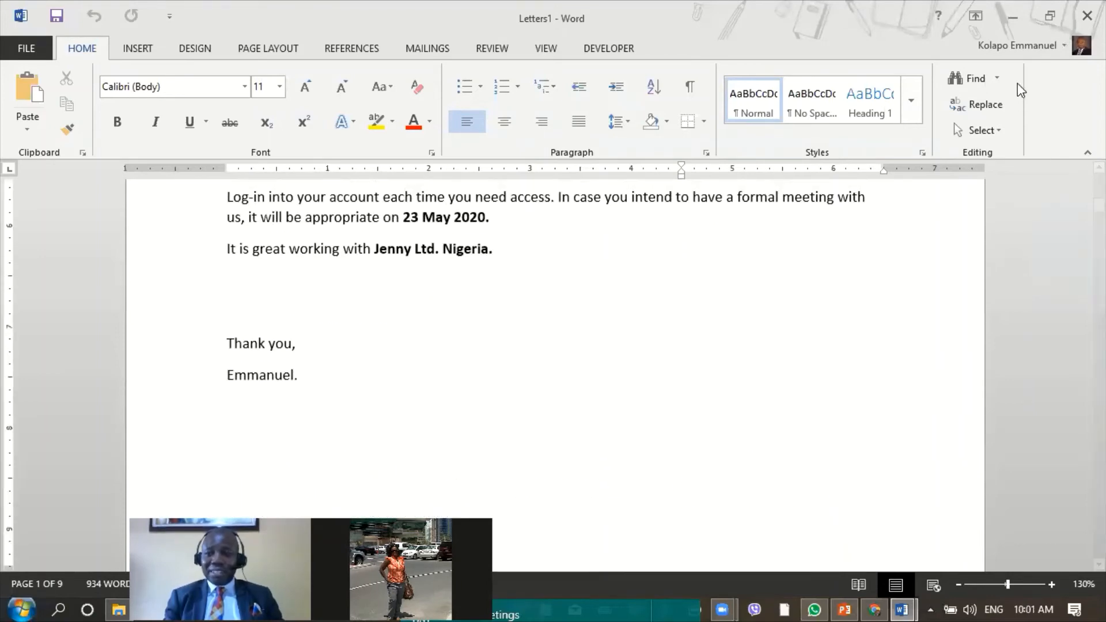
left_click(1013, 18)
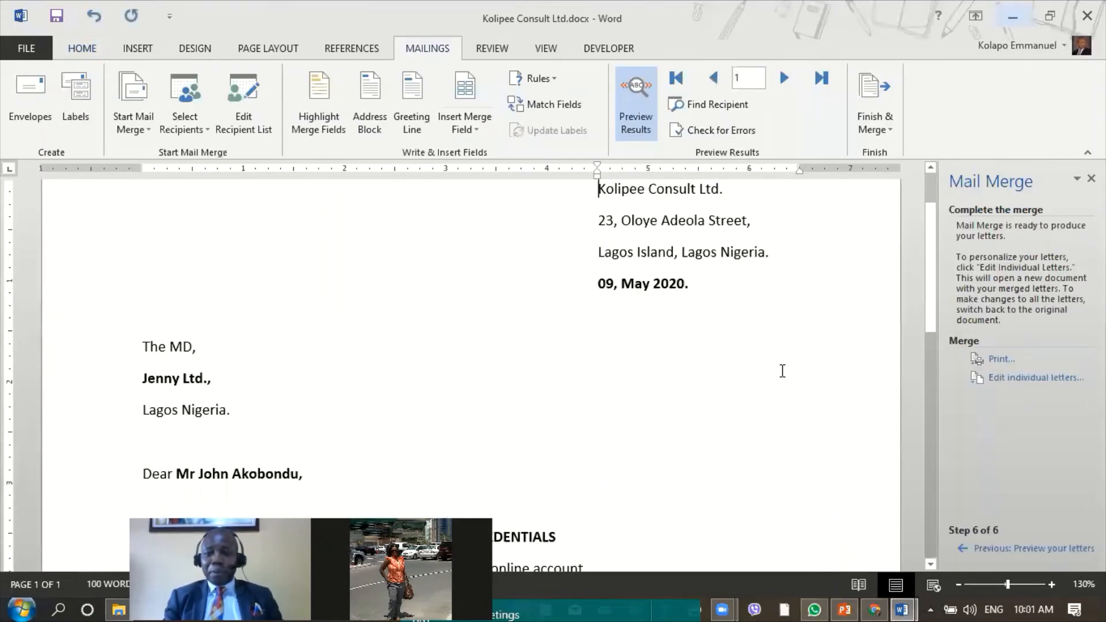
- Examine the record range options for merging the letters to the printer and close them without printing
left_click(875, 100)
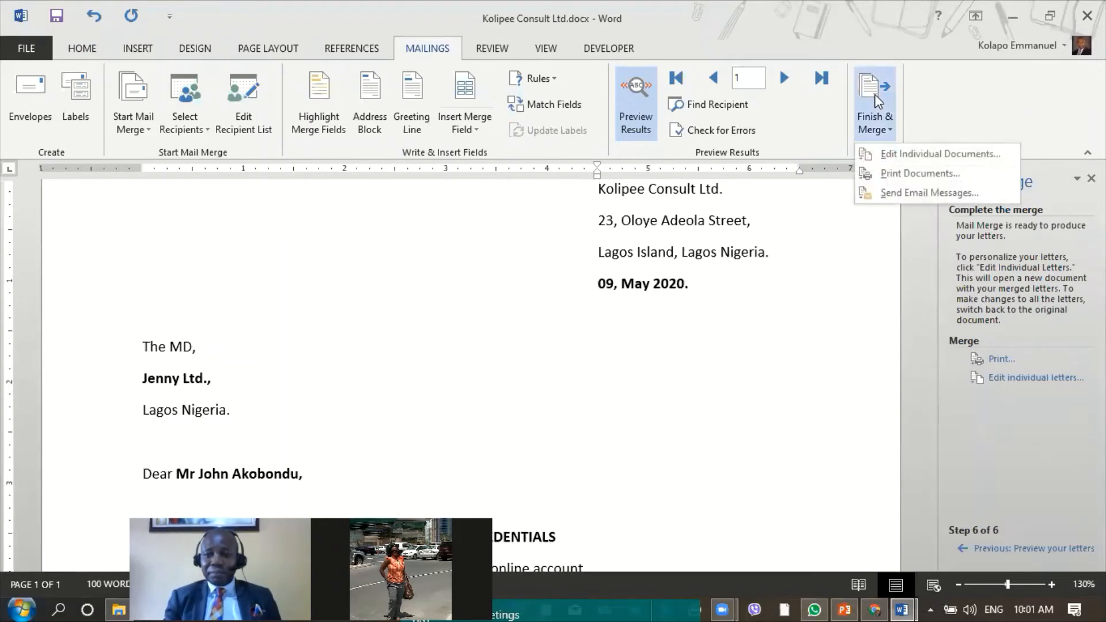
left_click(887, 172)
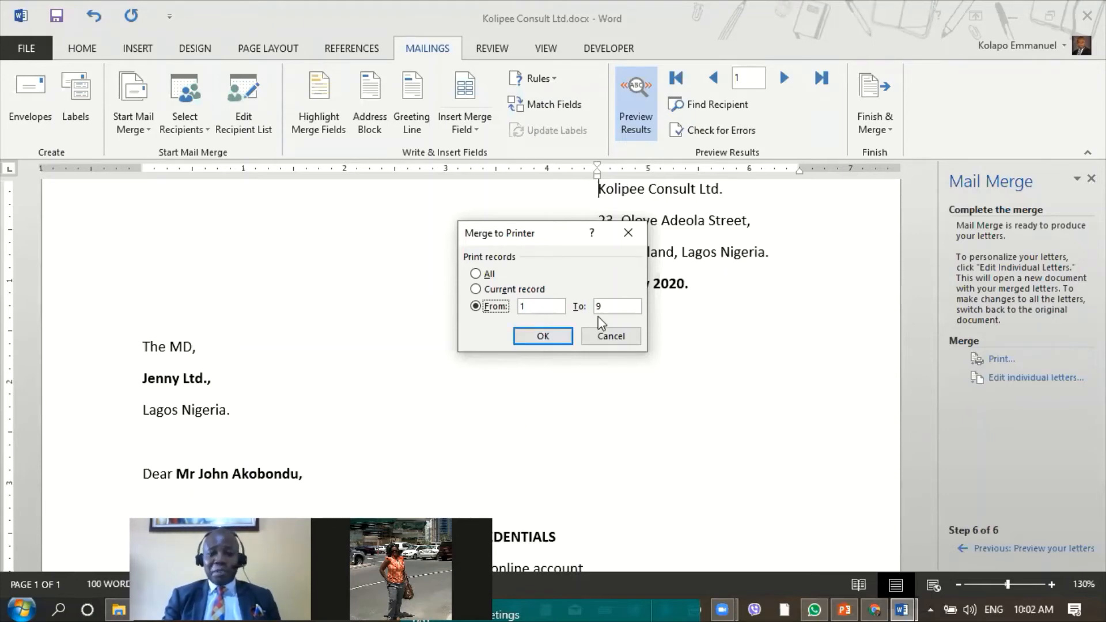
left_click(628, 232)
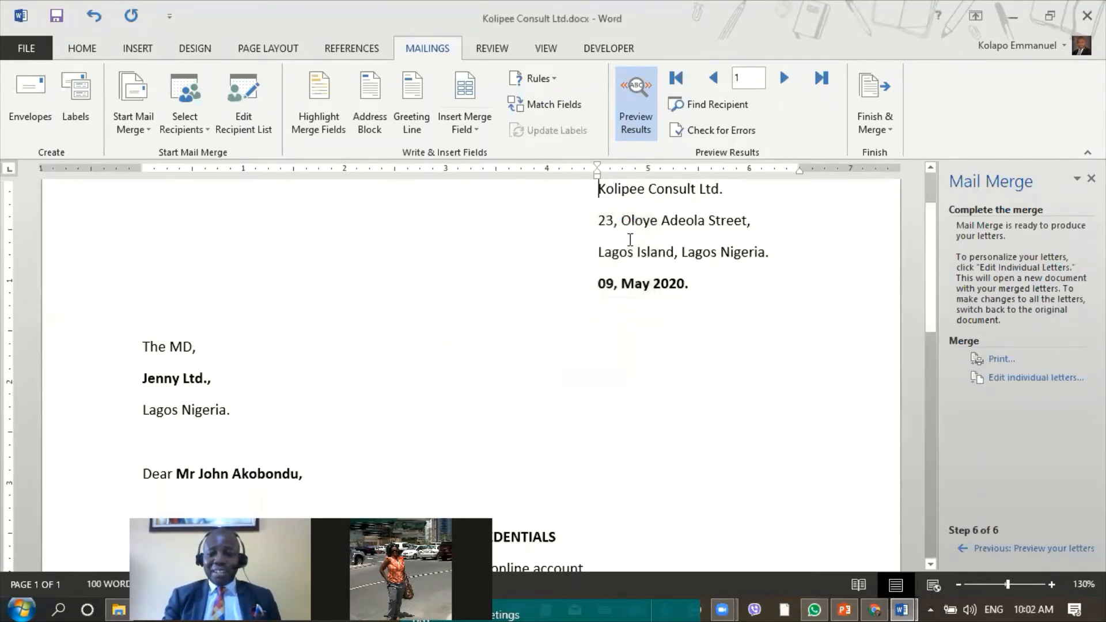
left_click(740, 361)
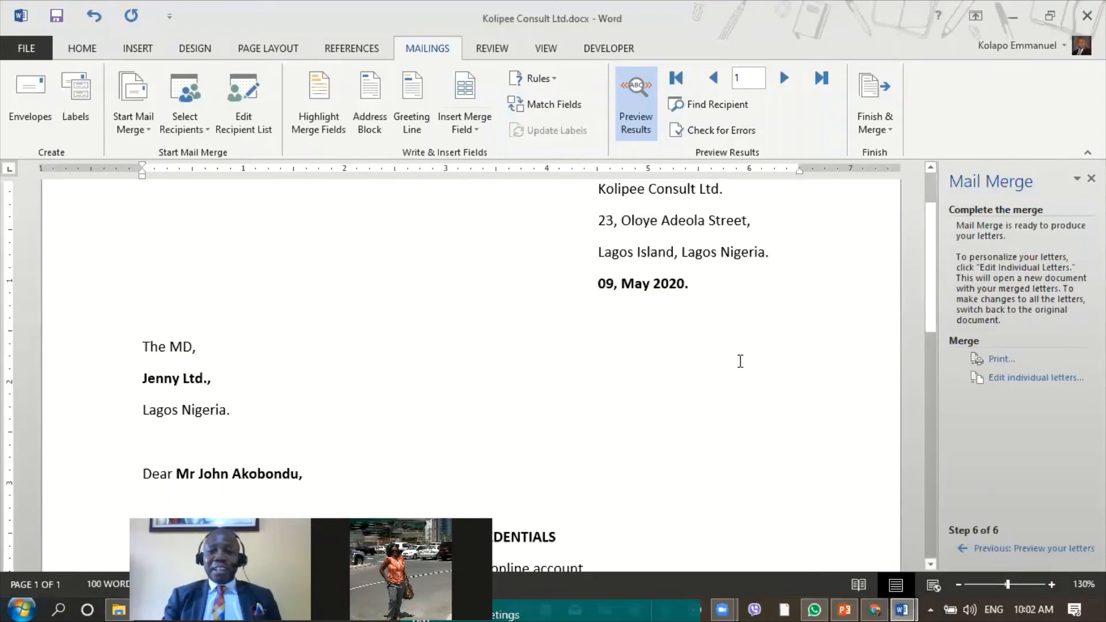
- Start merging the letters to e-mail, keeping the Email field as the recipient address
left_click(867, 87)
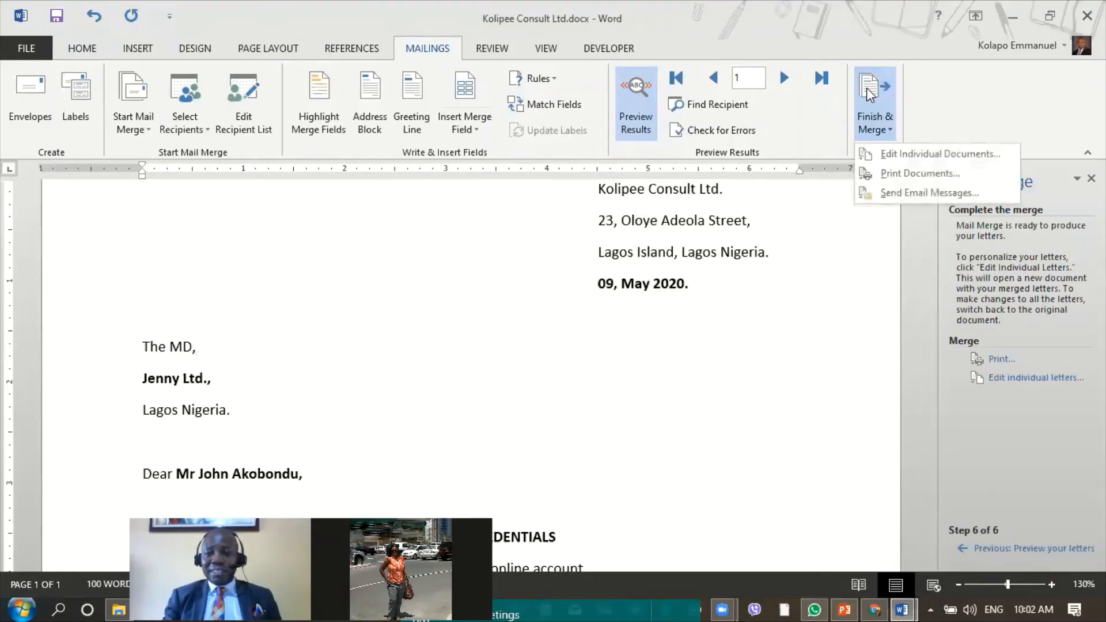
left_click(920, 193)
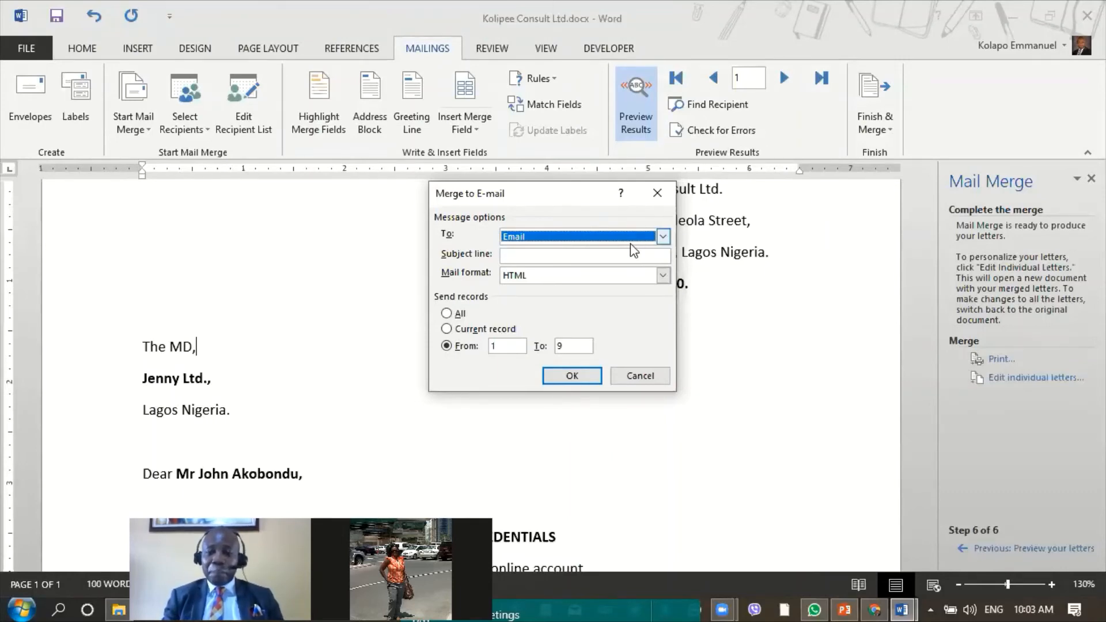
left_click(663, 238)
left_click(663, 238)
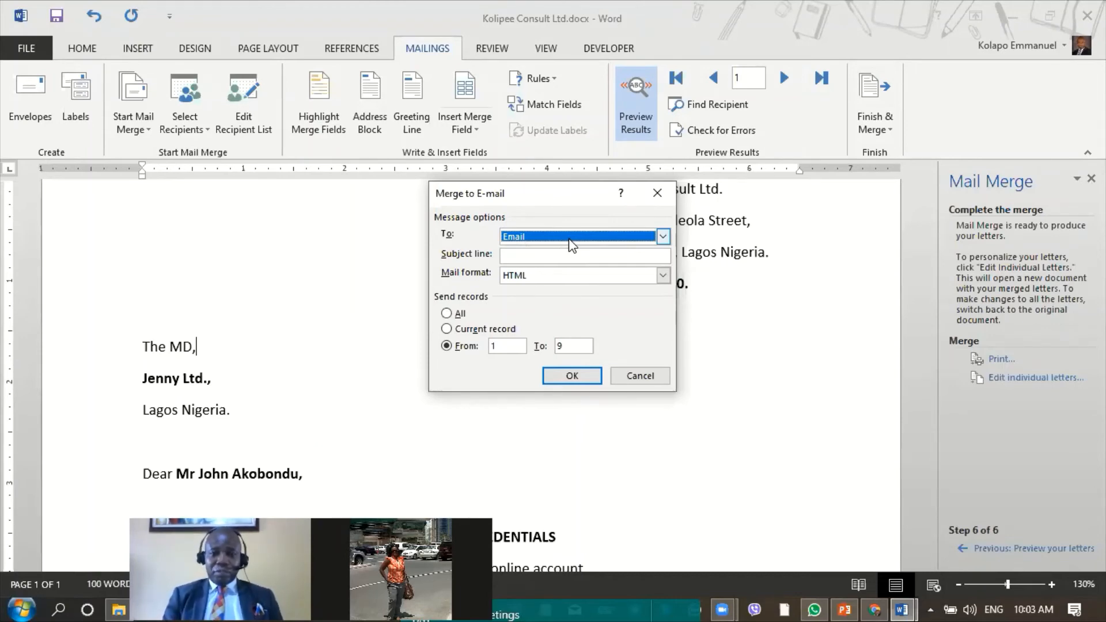
- Set the e-mail subject line to "This is your Company's online credentials"
left_click(535, 259)
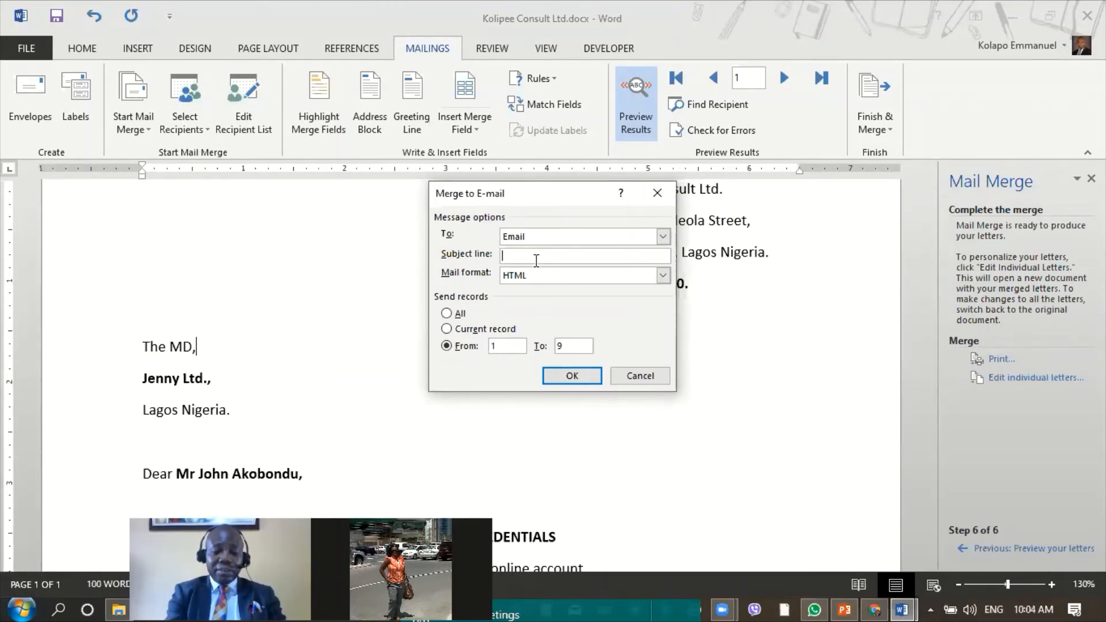
type("This is ")
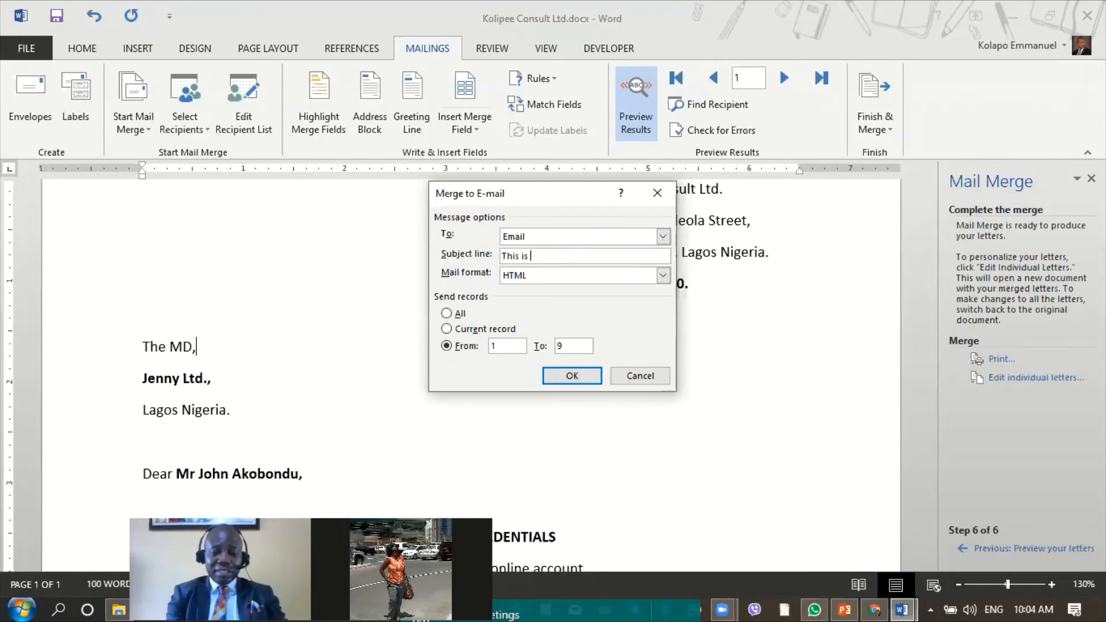
type("your c")
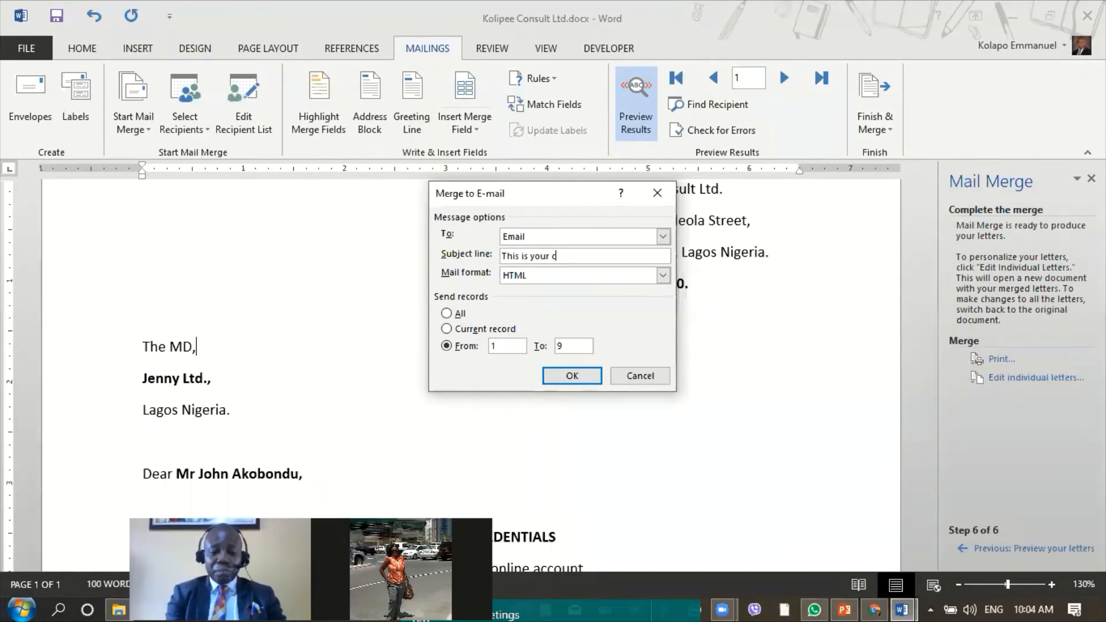
type("ompany")
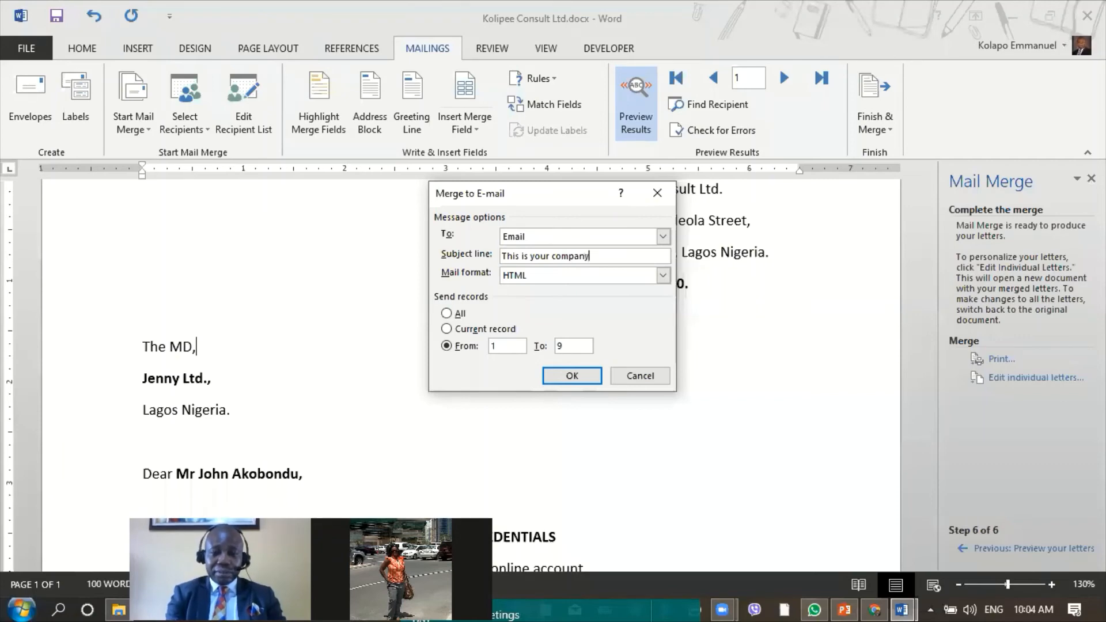
type("'s")
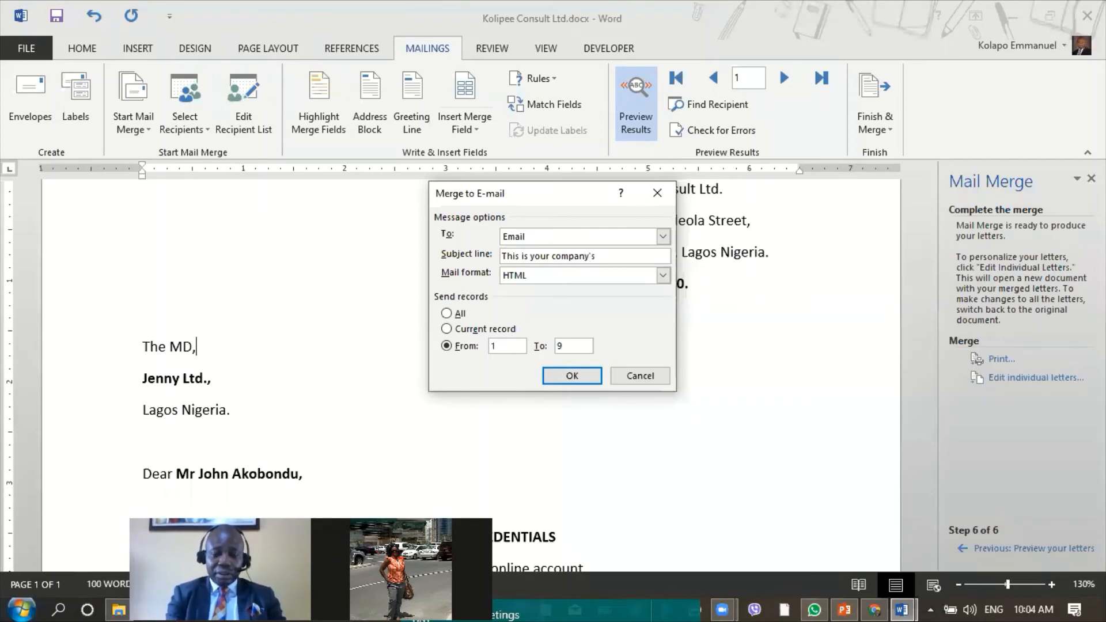
type(" online ")
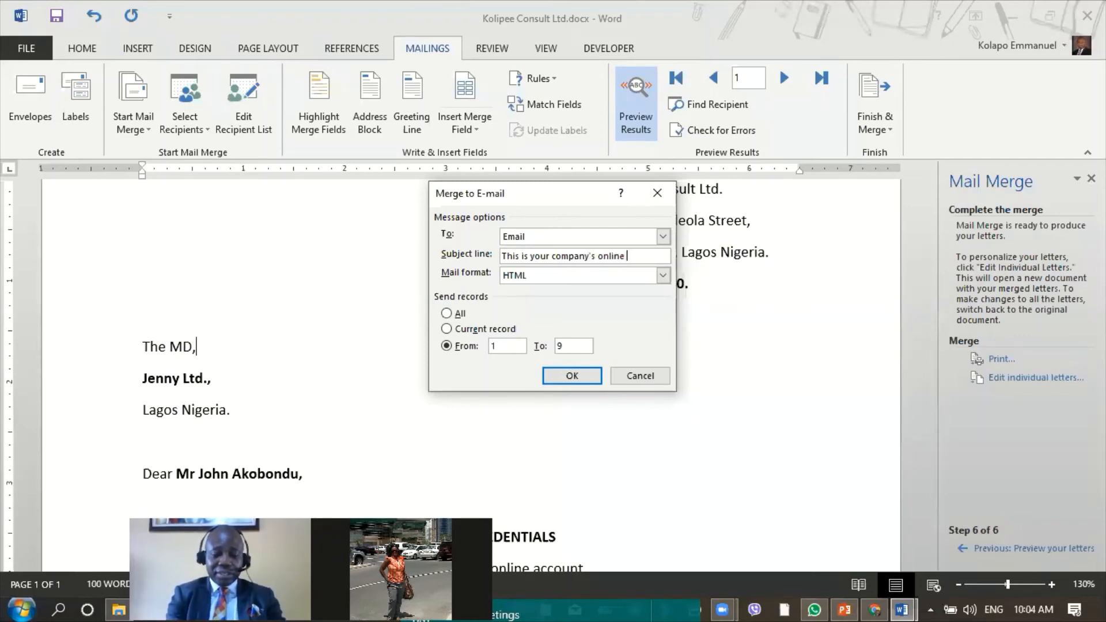
type("credent")
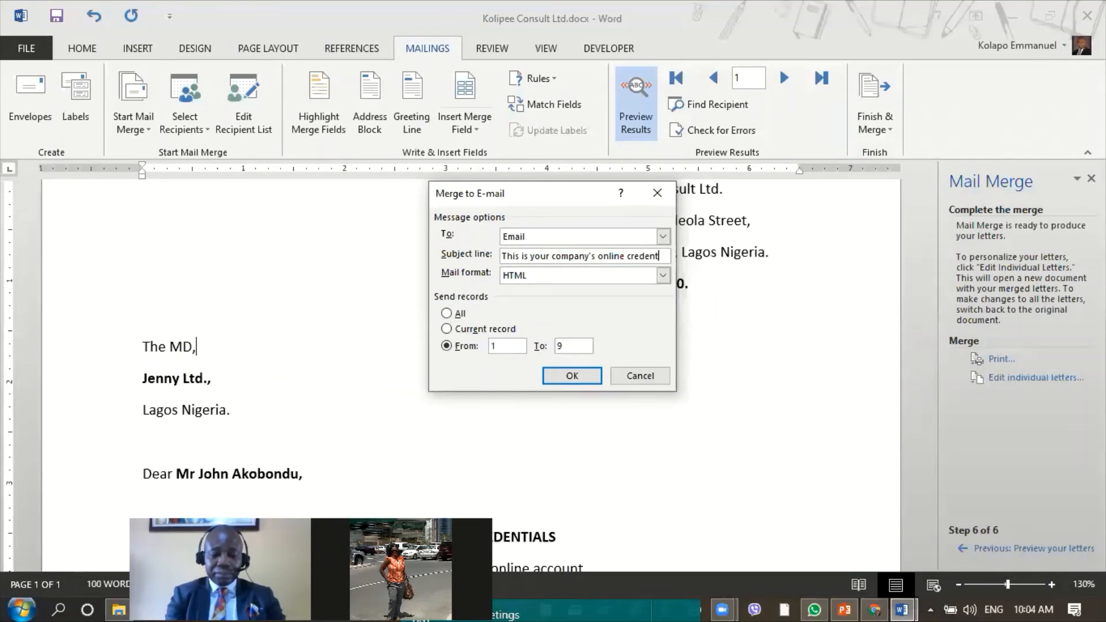
type("ials")
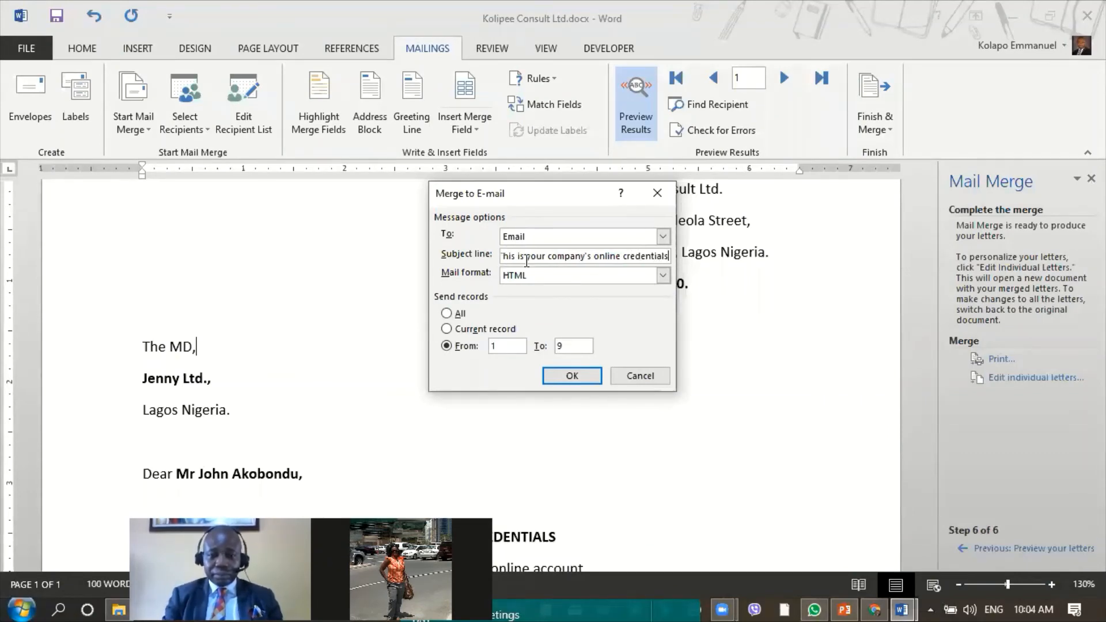
left_click(553, 257)
key("BackSpace")
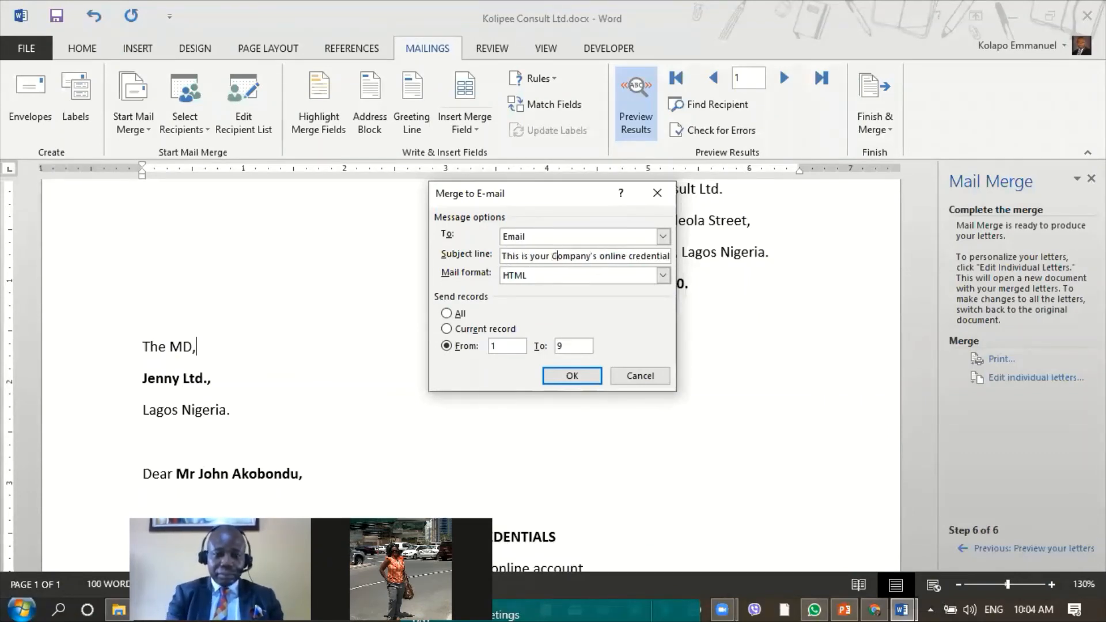
type("C")
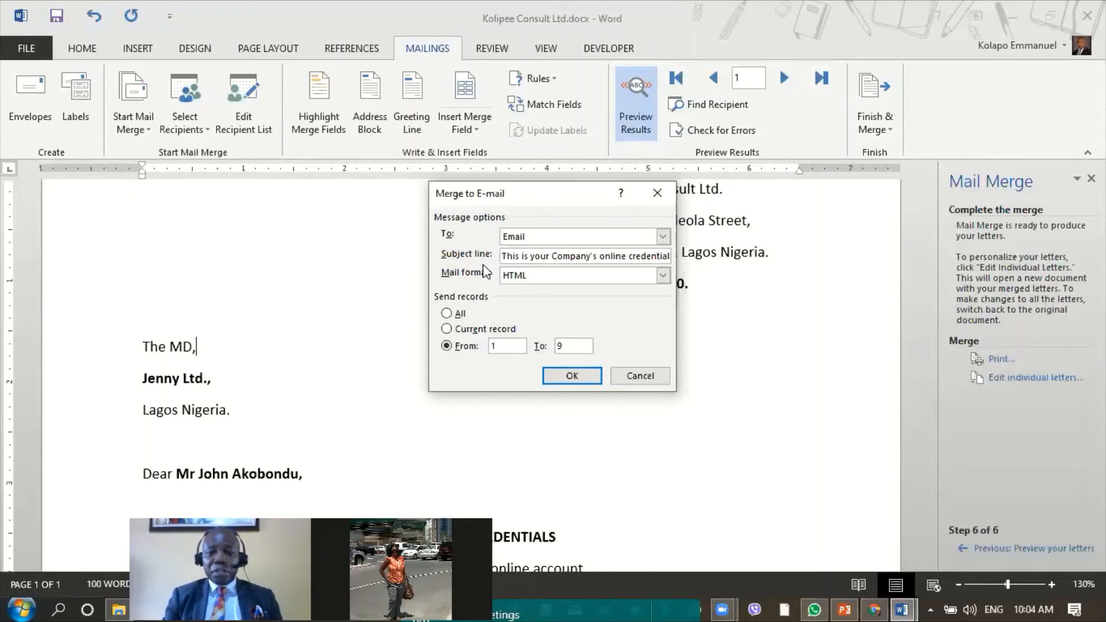
- Keep HTML as the mail format and send the merged e-mails for records 1 to 9
left_click(663, 276)
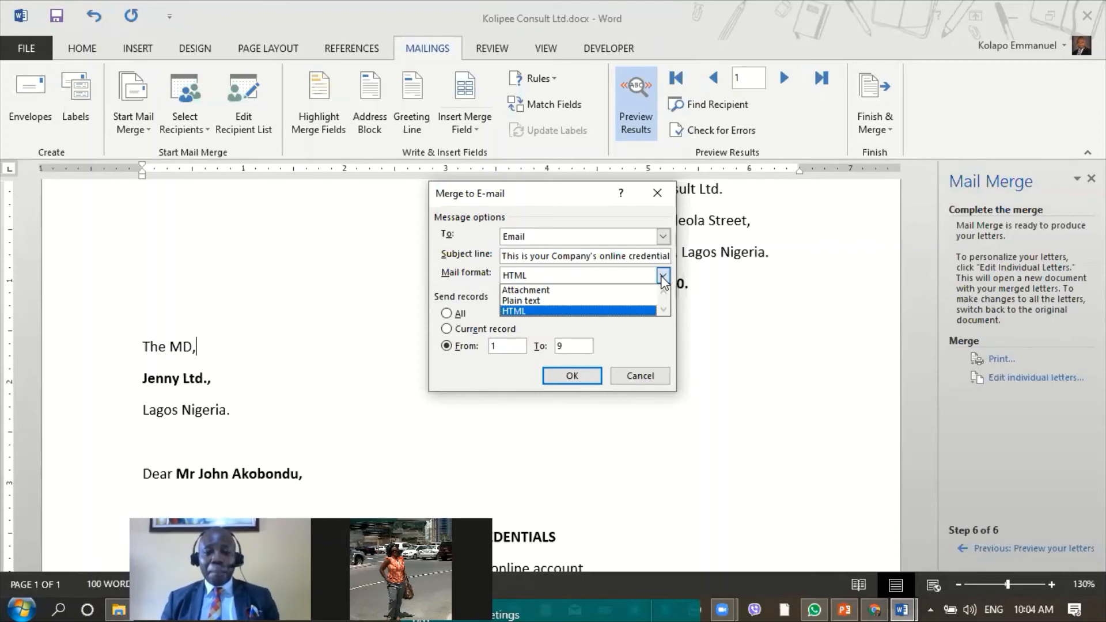
left_click(544, 309)
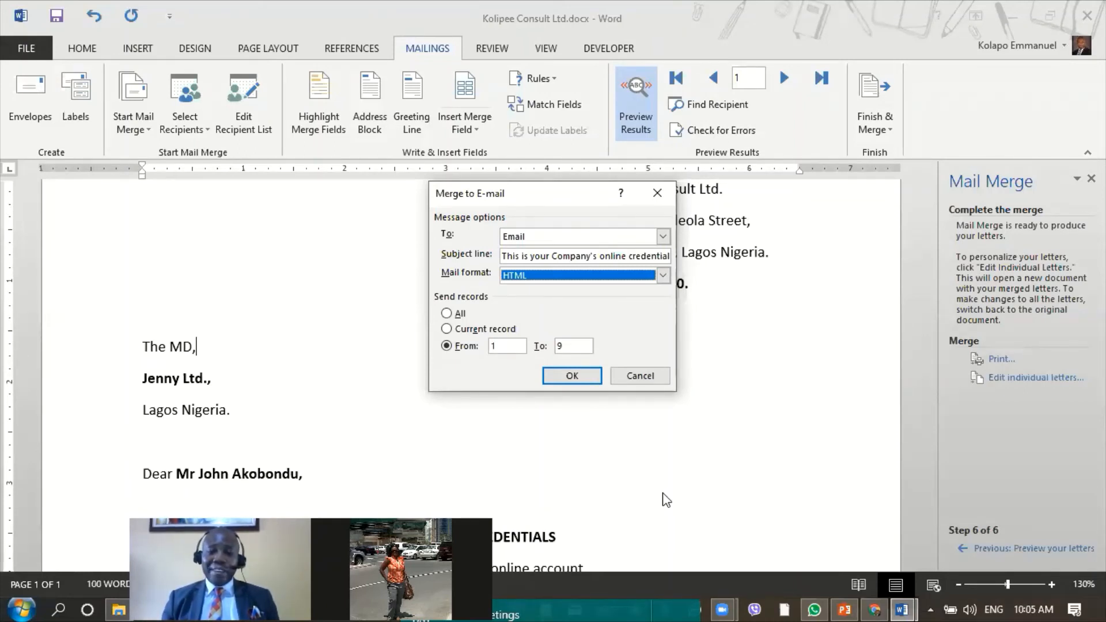
left_click(580, 373)
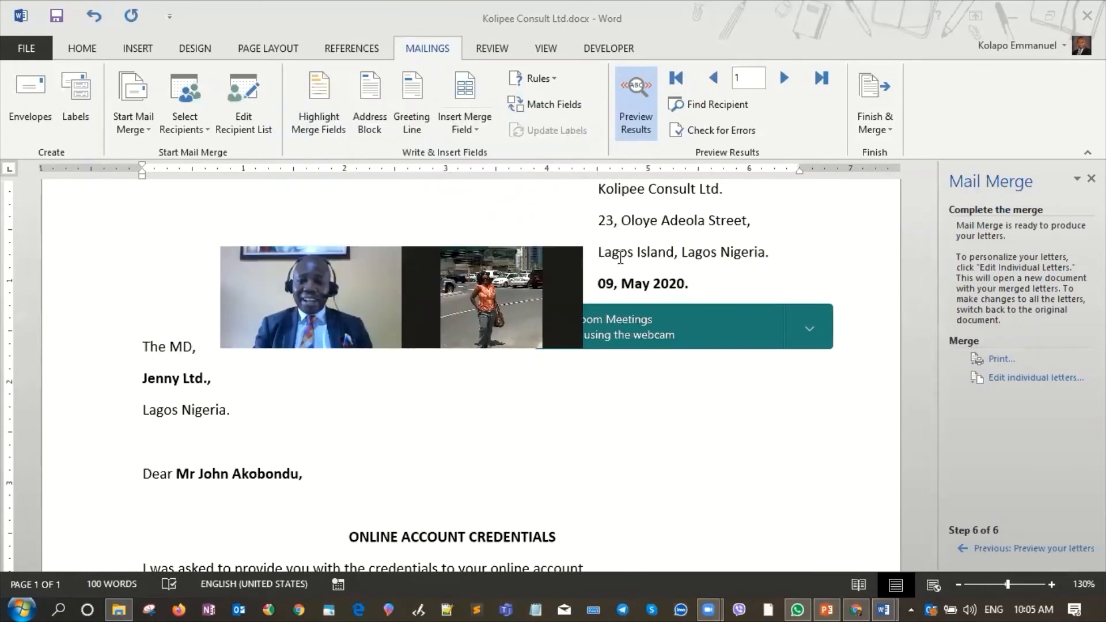
- Merge the letters to e-mail again for records 1 to 9, keeping the Email field, the existing subject line and HTML format
left_click(859, 102)
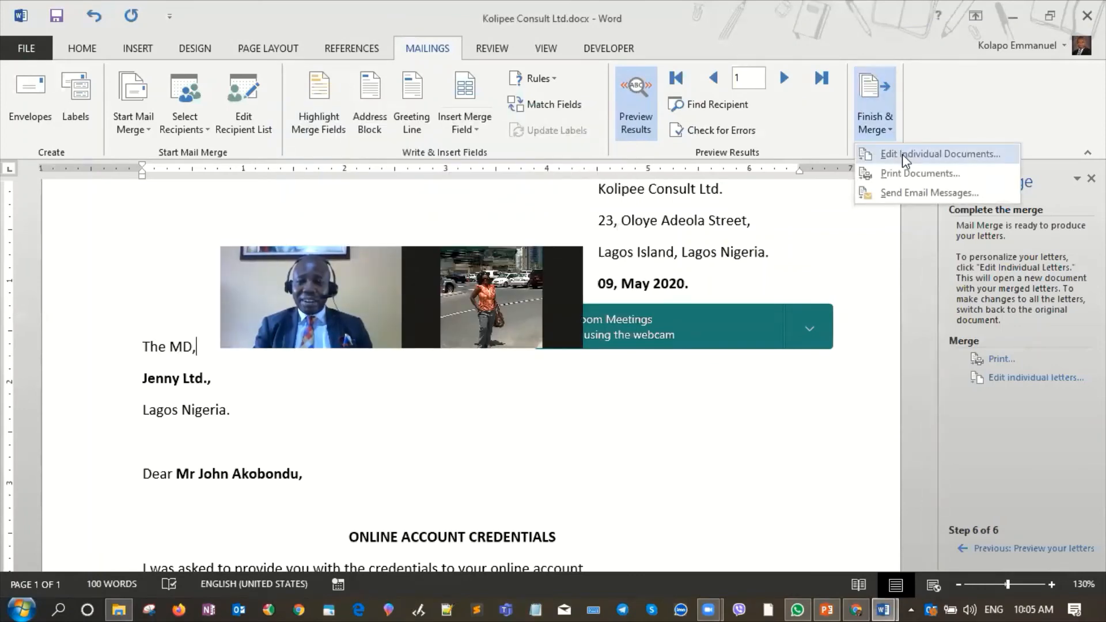
left_click(903, 192)
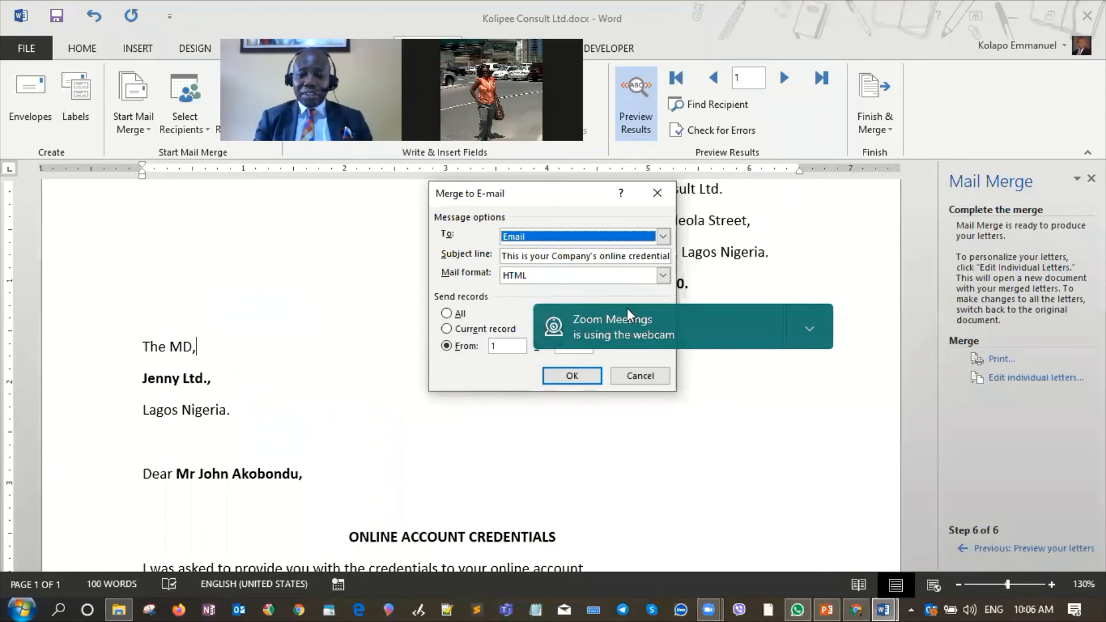
left_click_drag(627, 308, 807, 203)
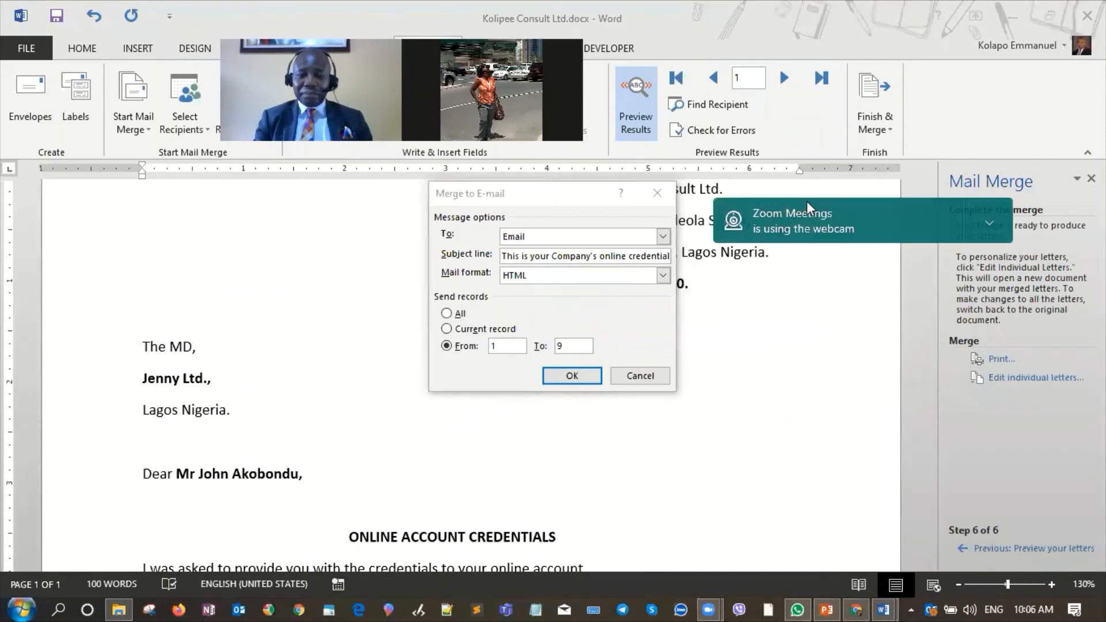
left_click(574, 377)
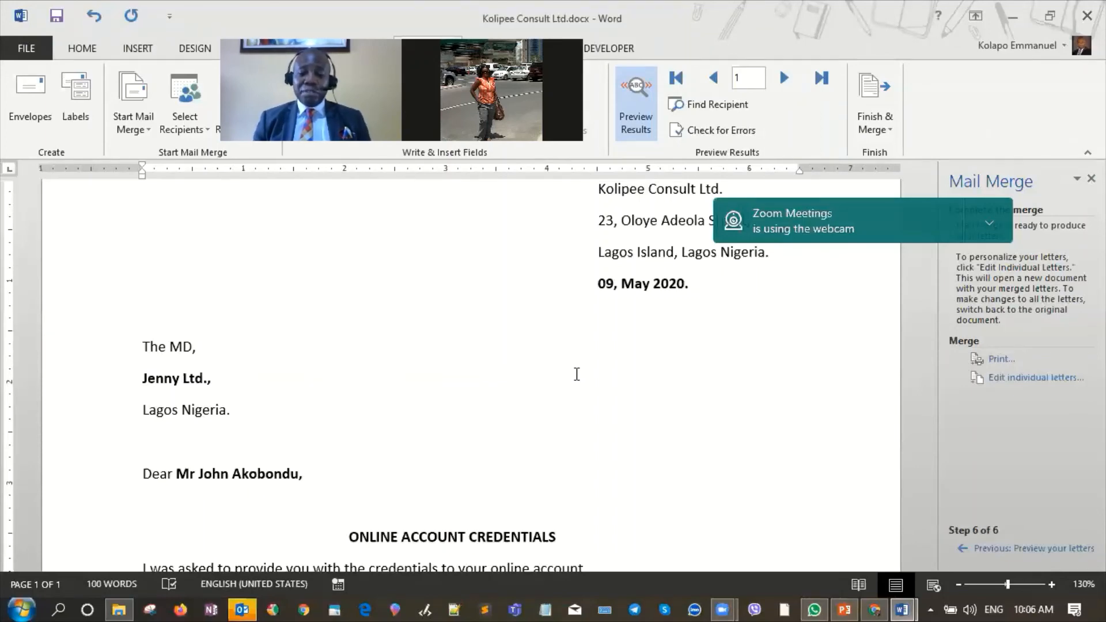
- Try to bring up Outlook to check on the merged e-mails, and clear the stray text selection in the letter
left_click_drag(536, 389, 346, 510)
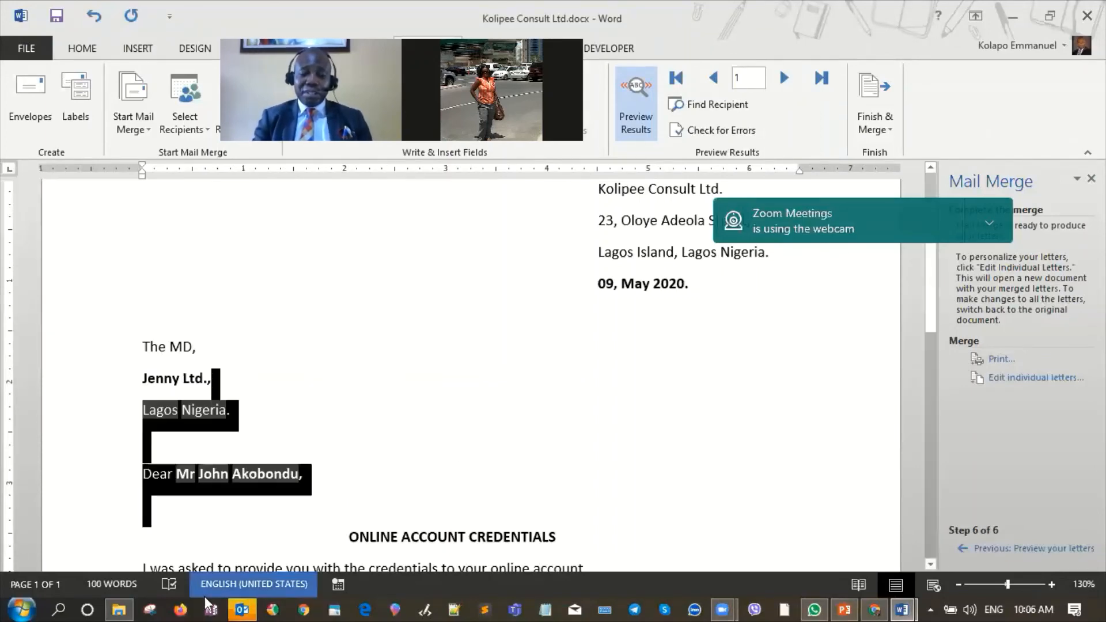
left_click(244, 608)
left_click(244, 608)
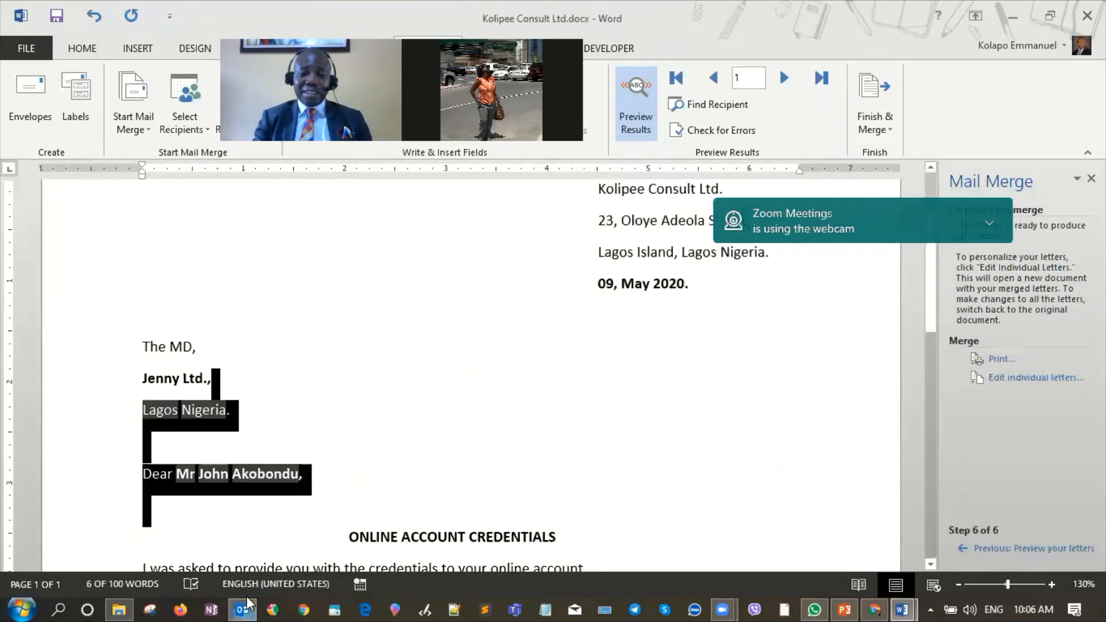
left_click(381, 434)
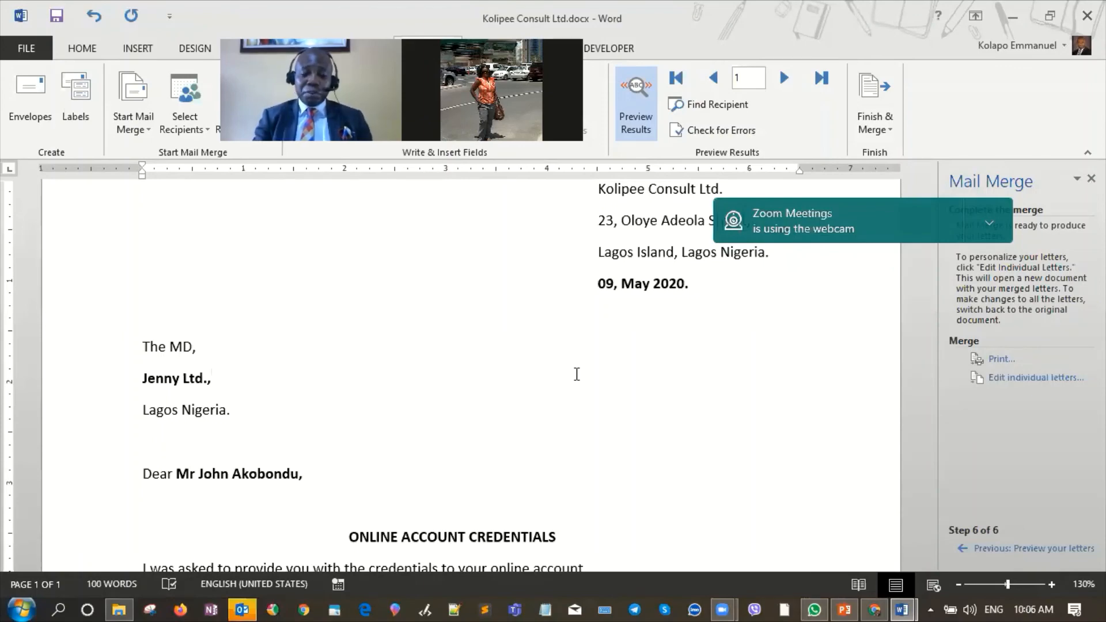
left_click_drag(577, 374, 303, 475)
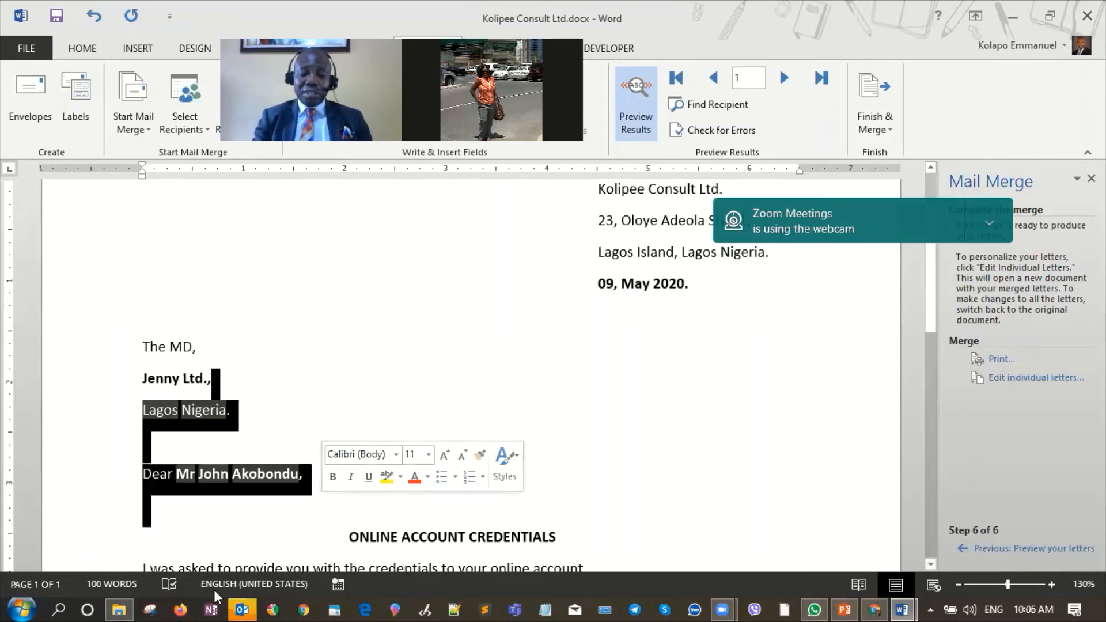
left_click(247, 605)
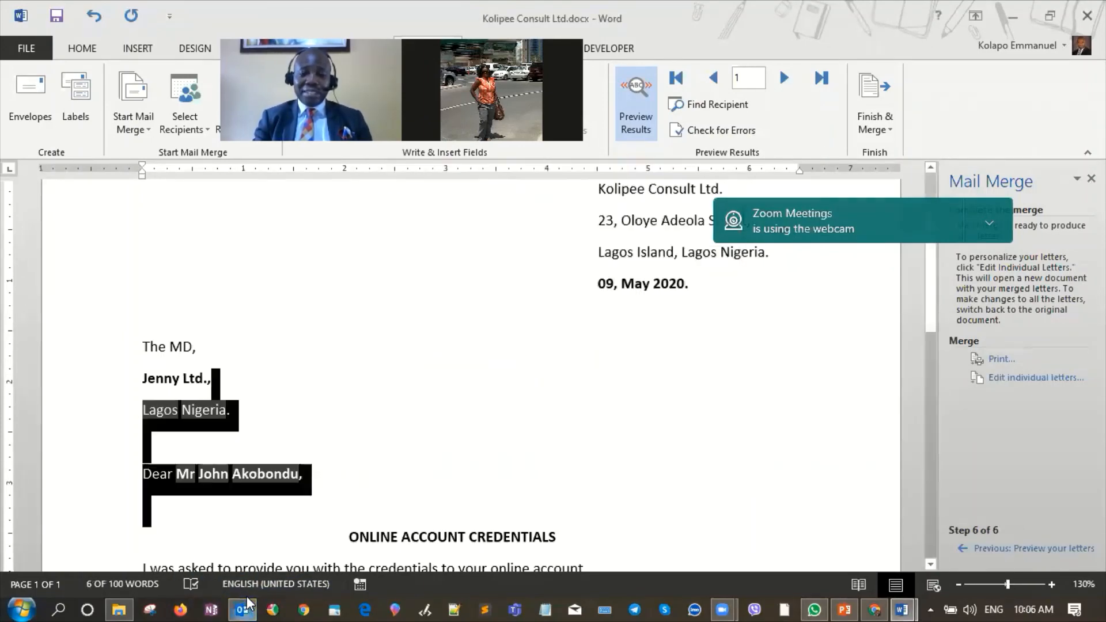
left_click(381, 434)
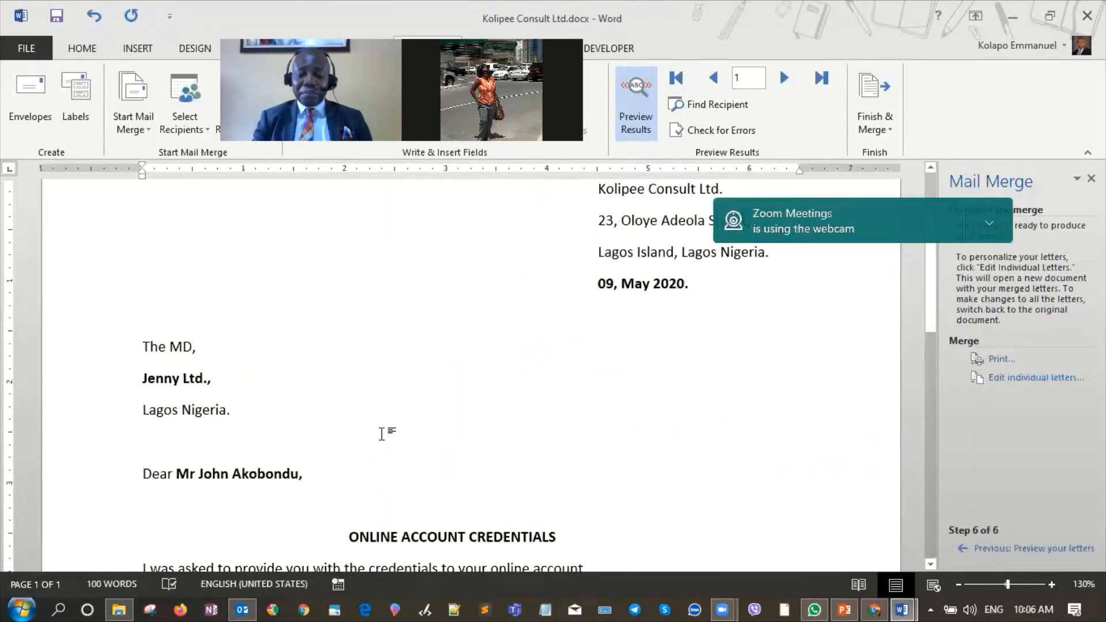